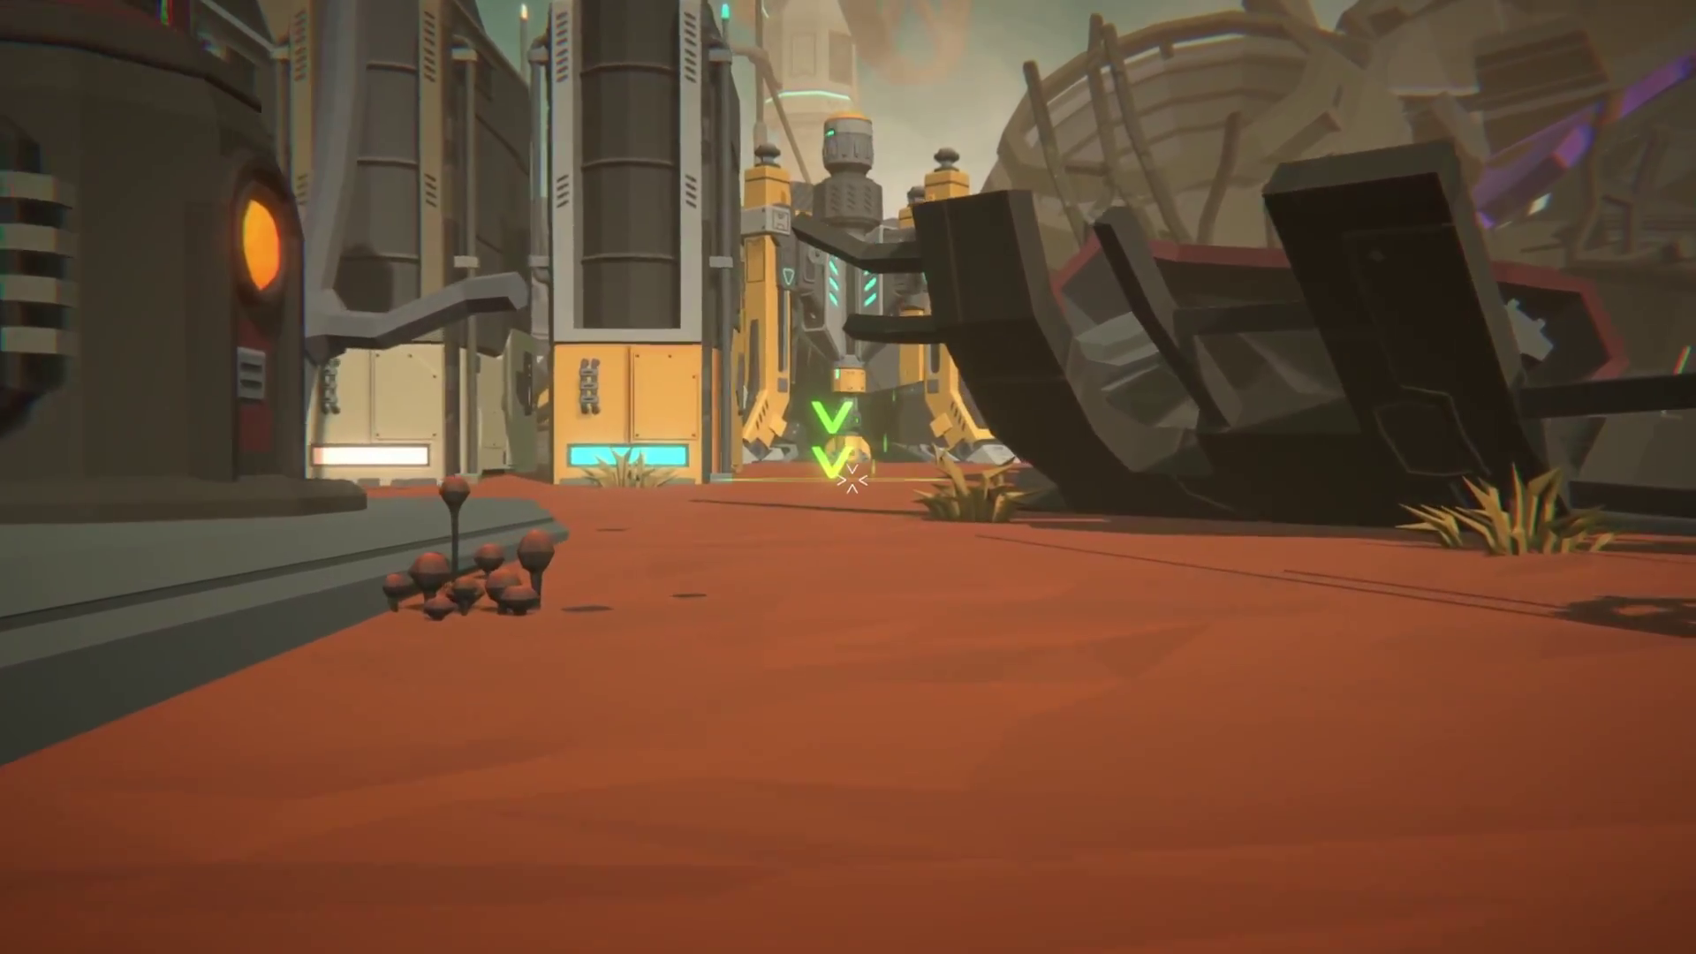
key(w)
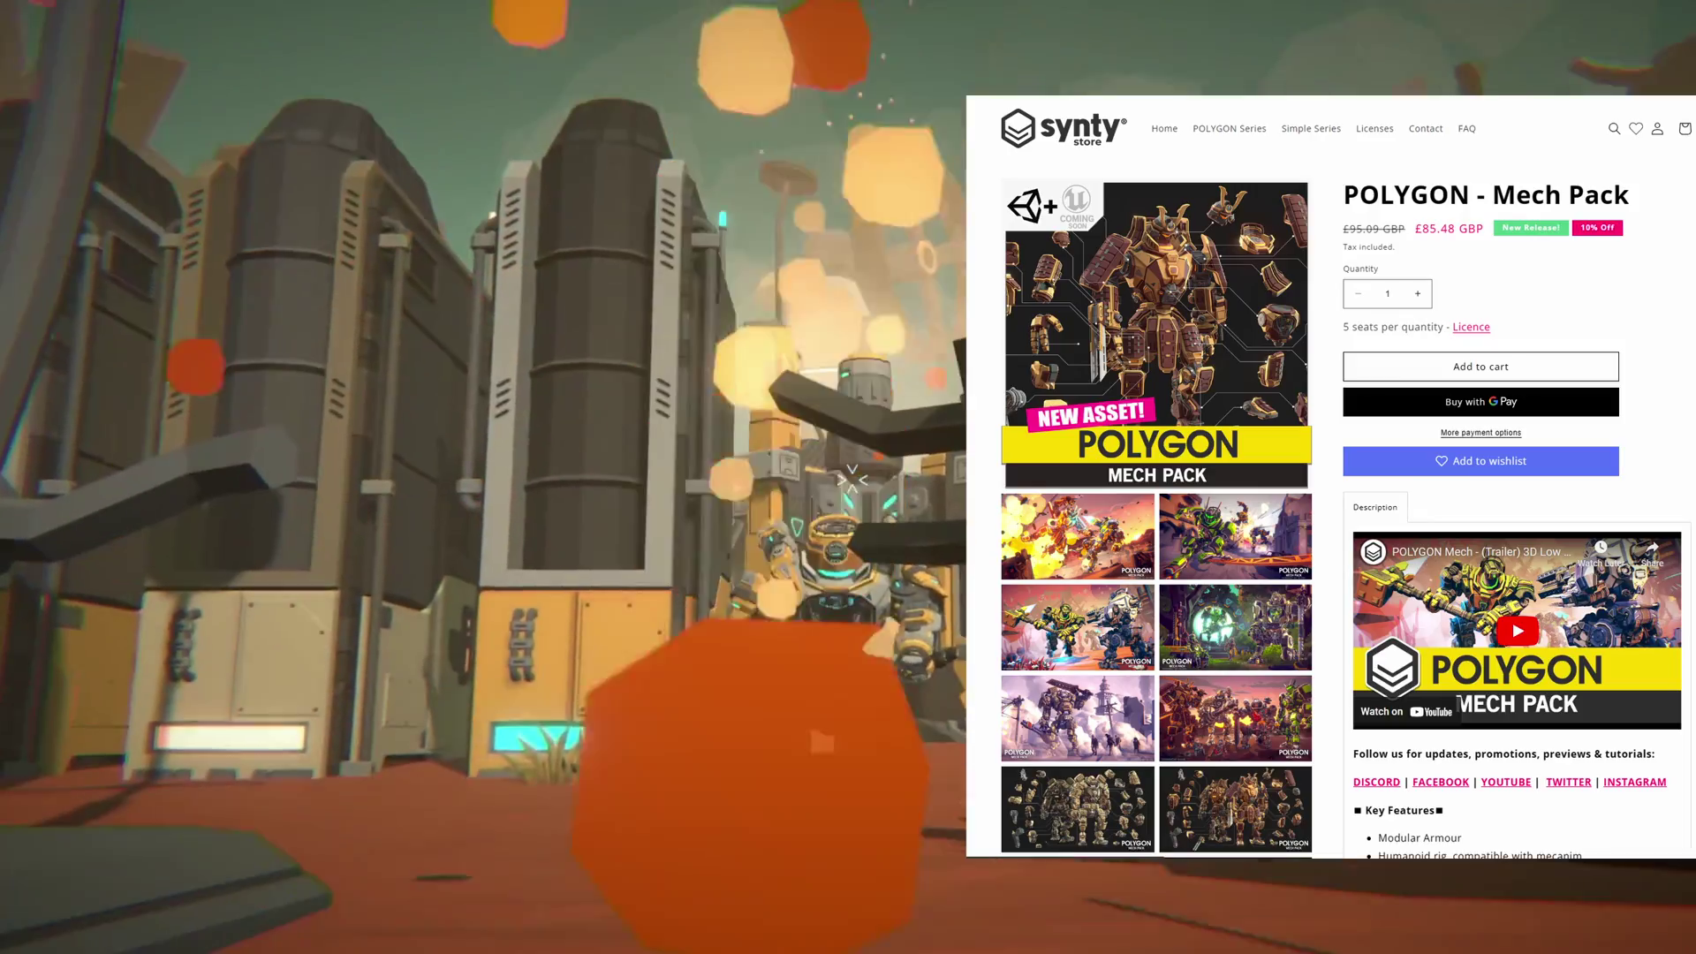
key(w)
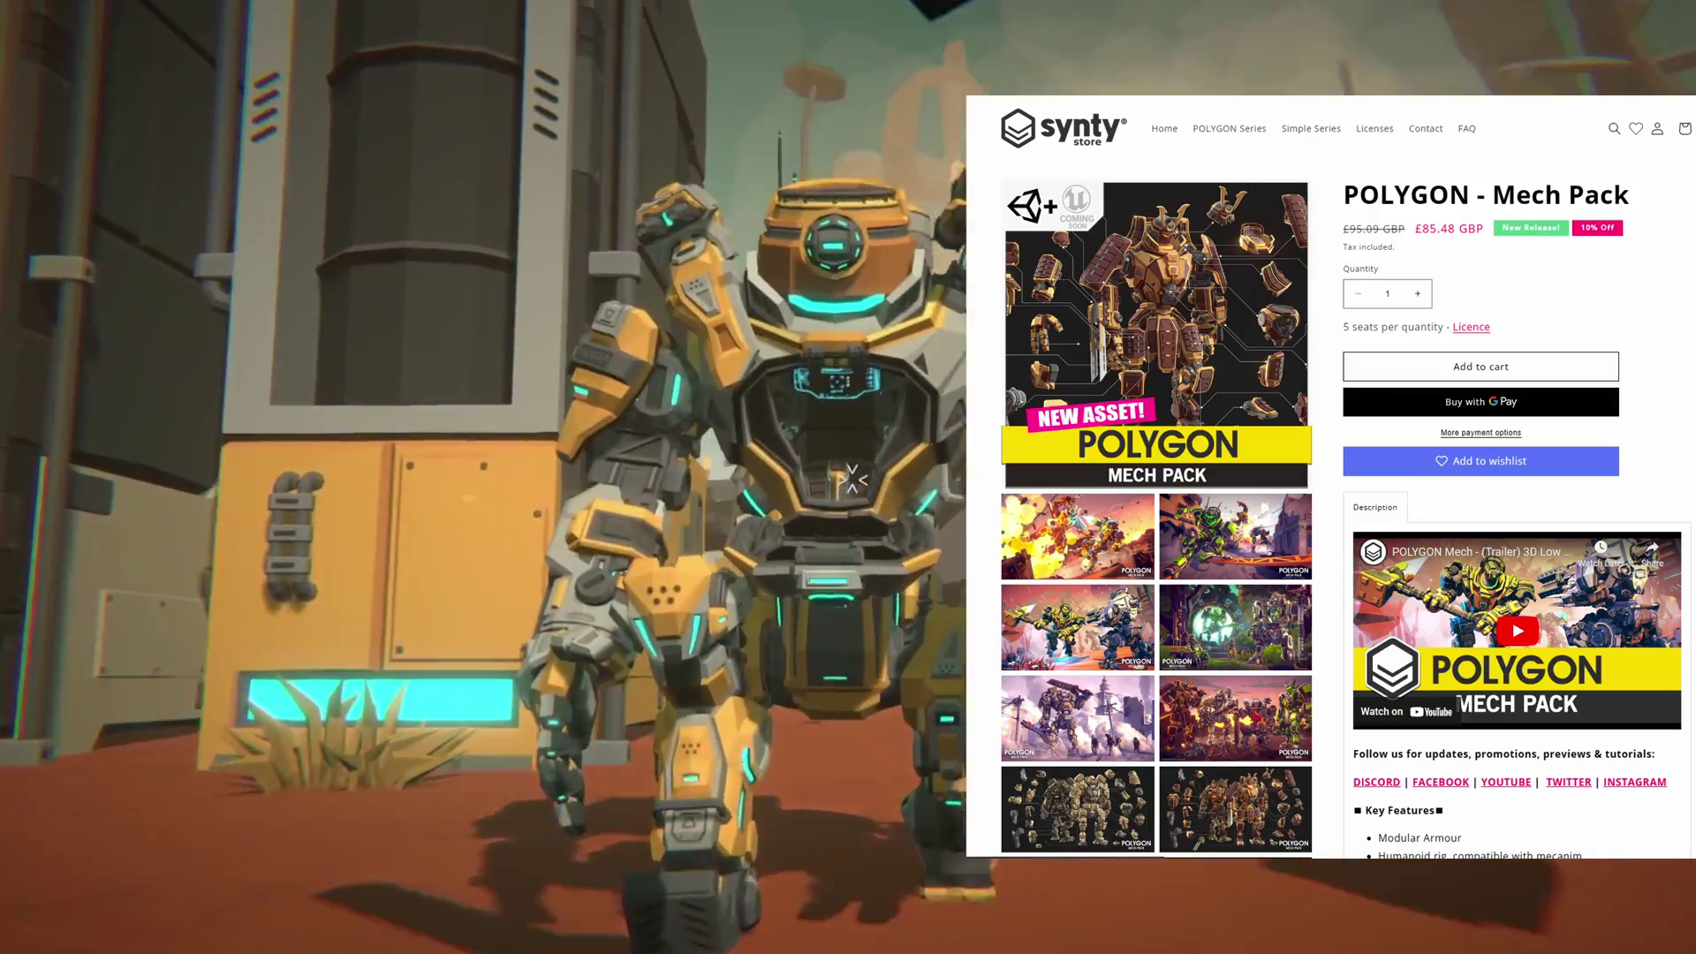
key(e)
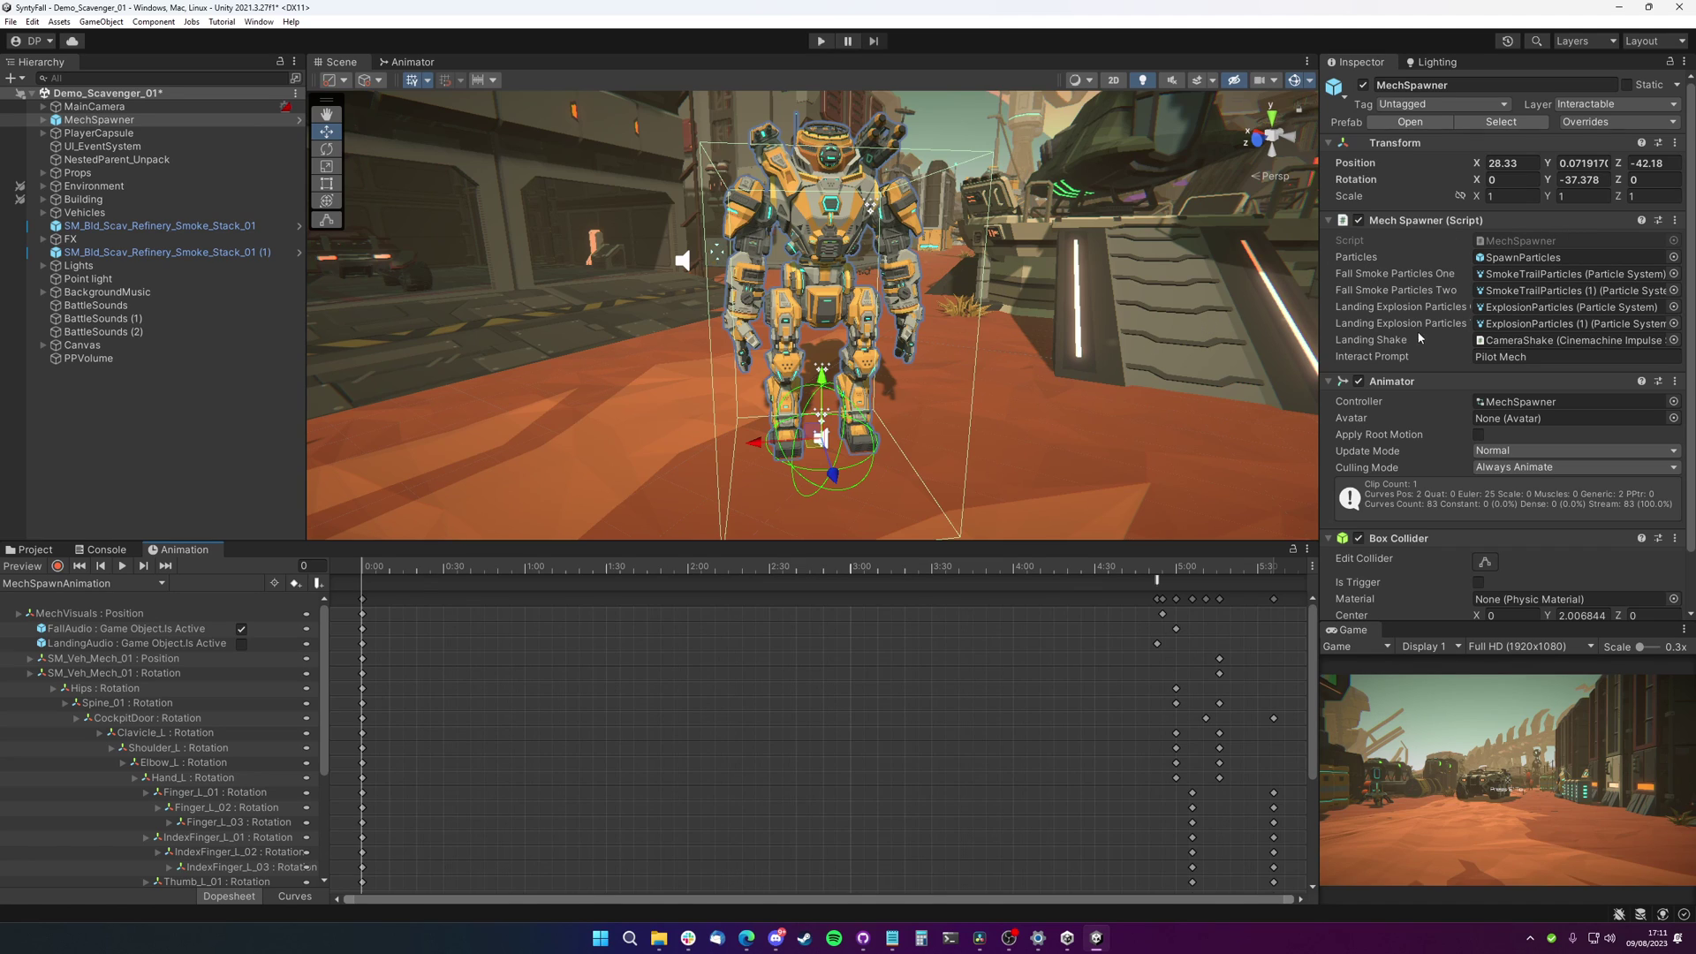
Scrub through and play MechSpawnAnimation while watching the mech's drop and landing in the scene
click(375, 569)
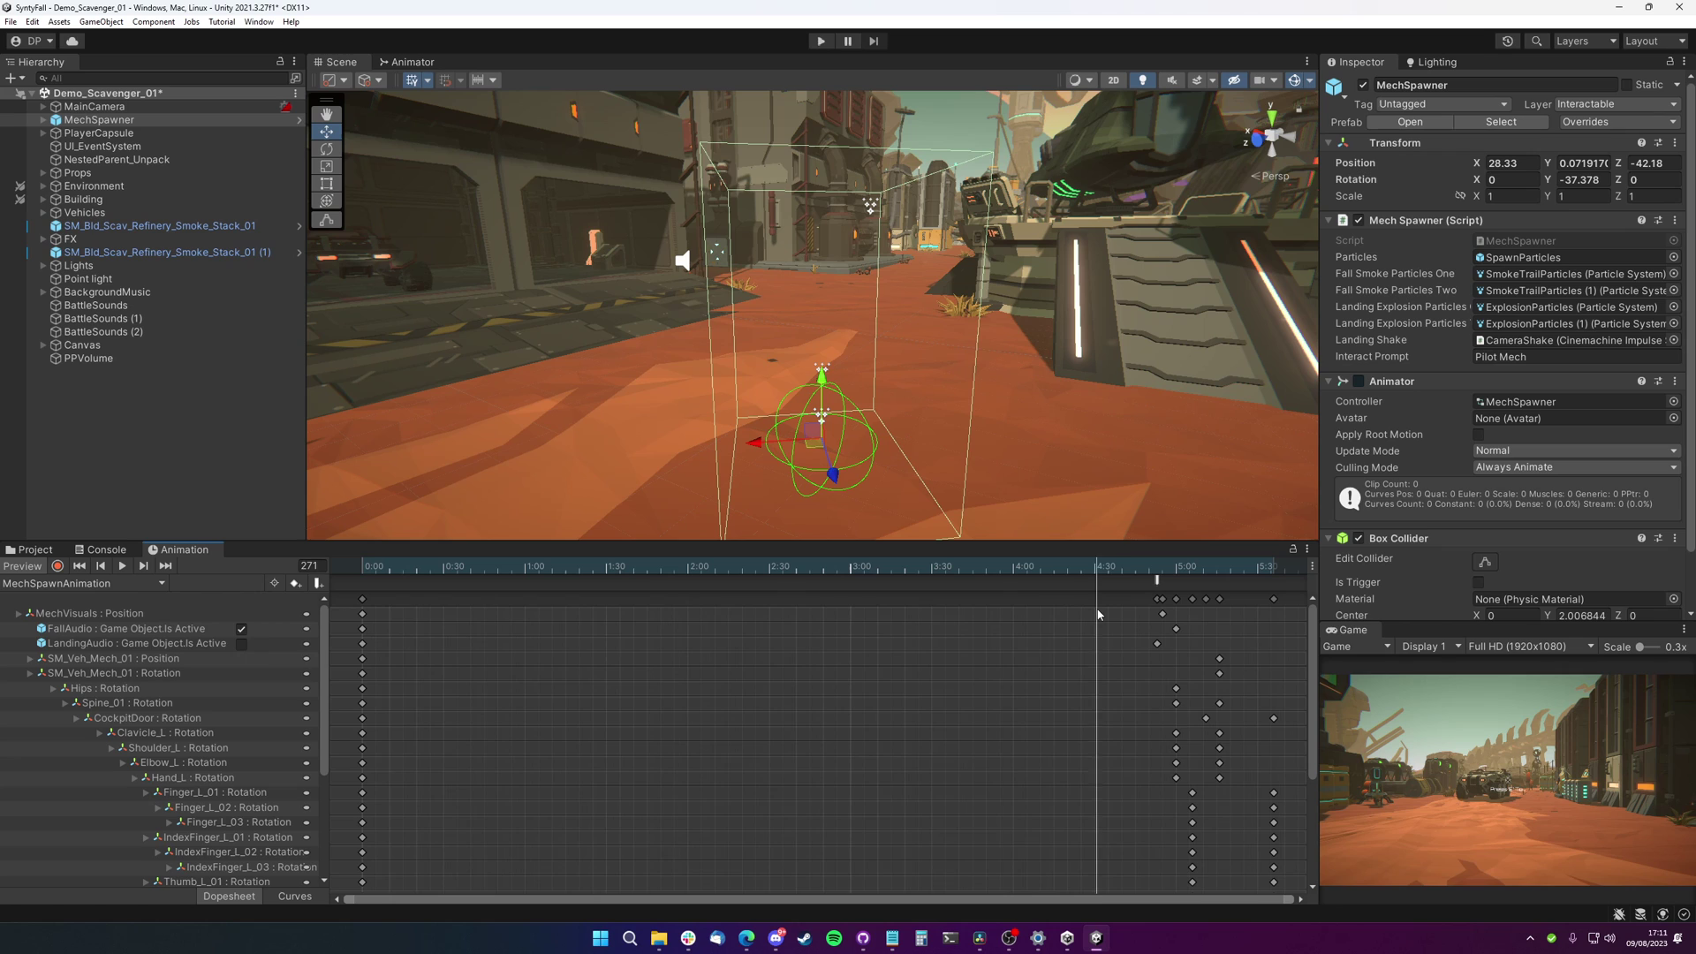
mouse_move(1136, 615)
mouse_down()
mouse_move(1286, 620)
mouse_move(1144, 621)
mouse_up()
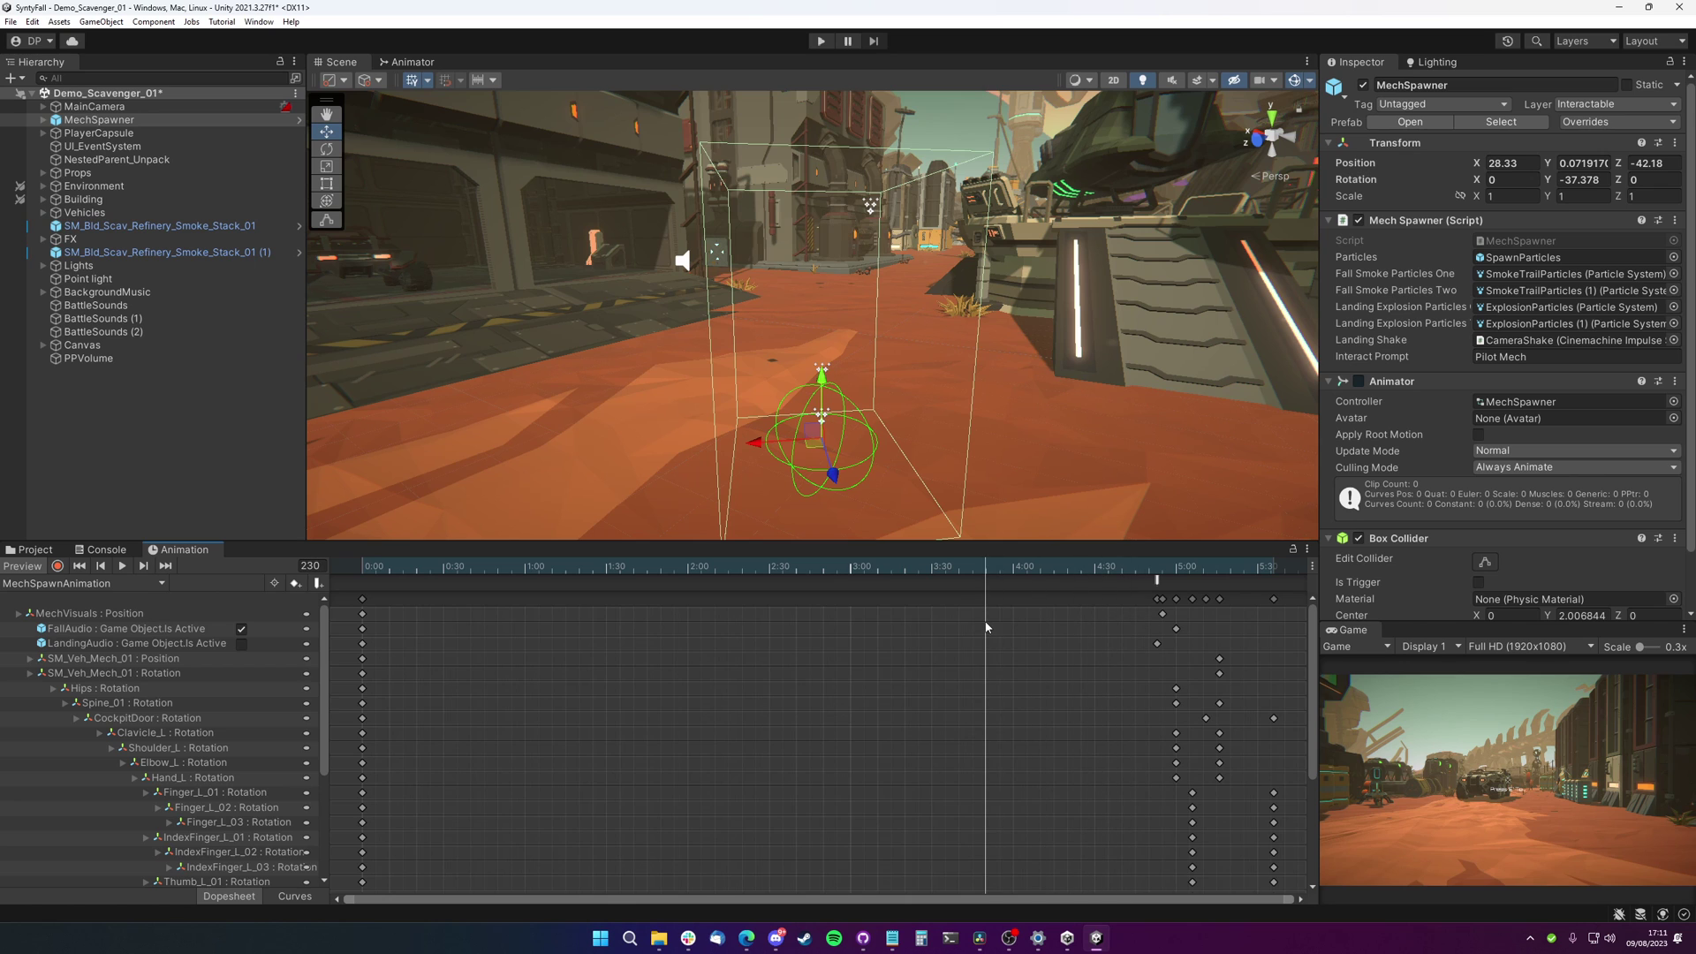
right_click(986, 627)
click(122, 566)
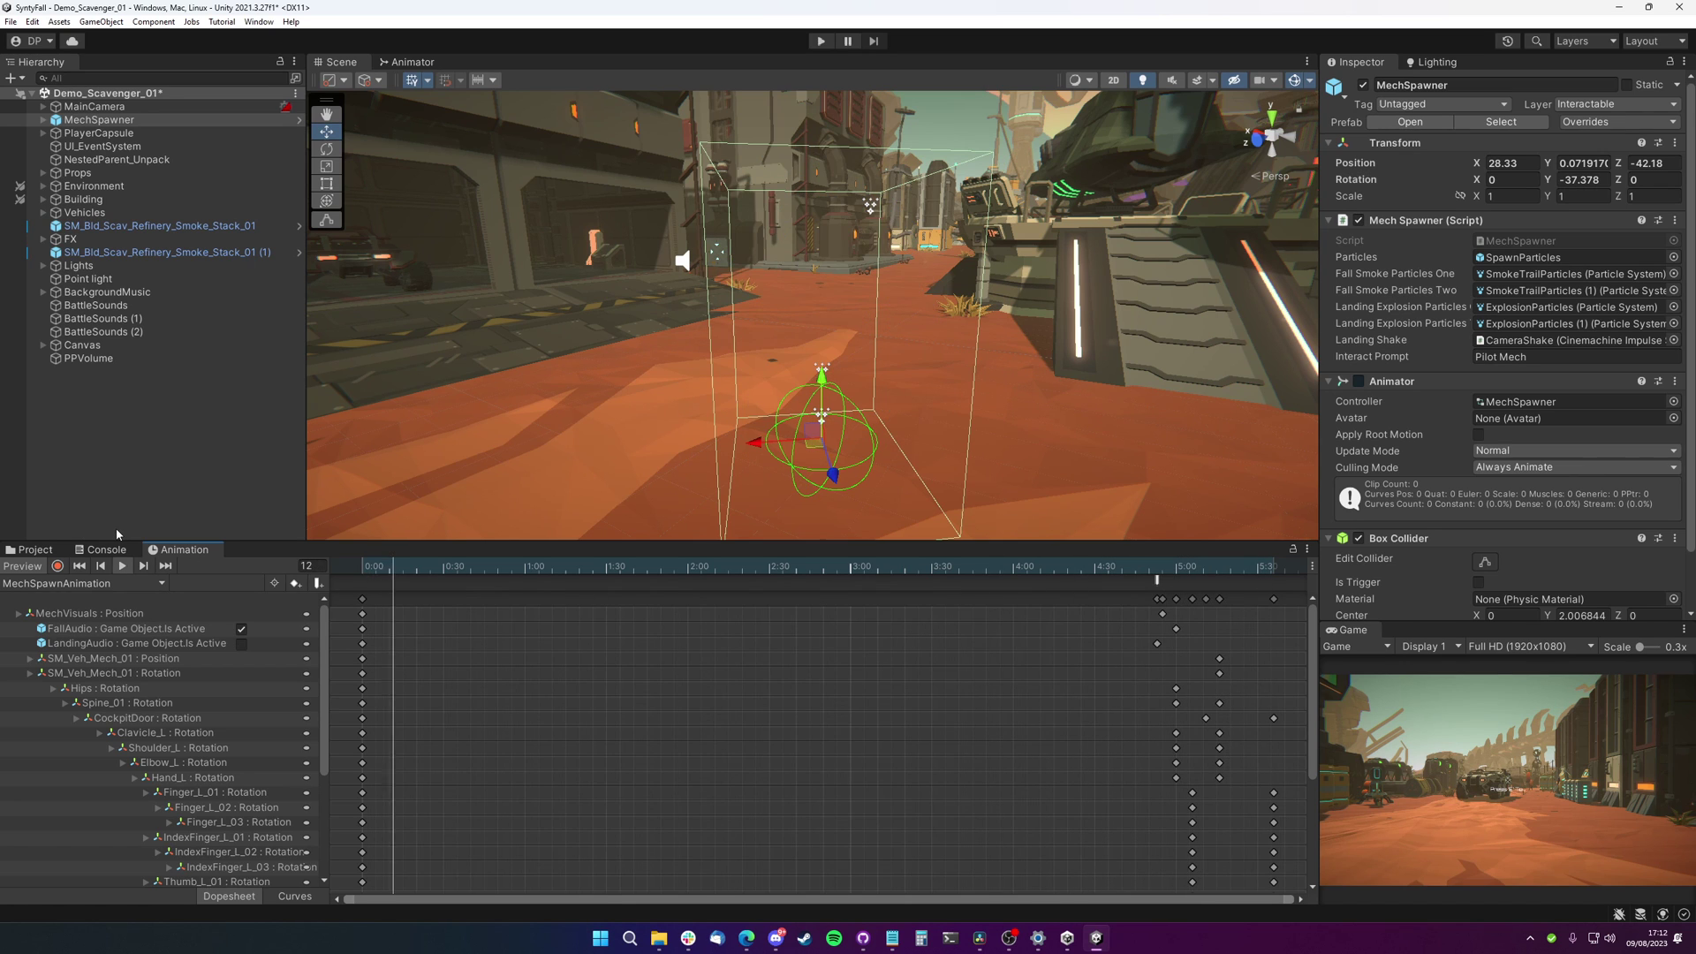
right_drag(719, 388, 929, 854)
alt+drag(928, 854, 778, 411)
right_drag(848, 326, 895, 368)
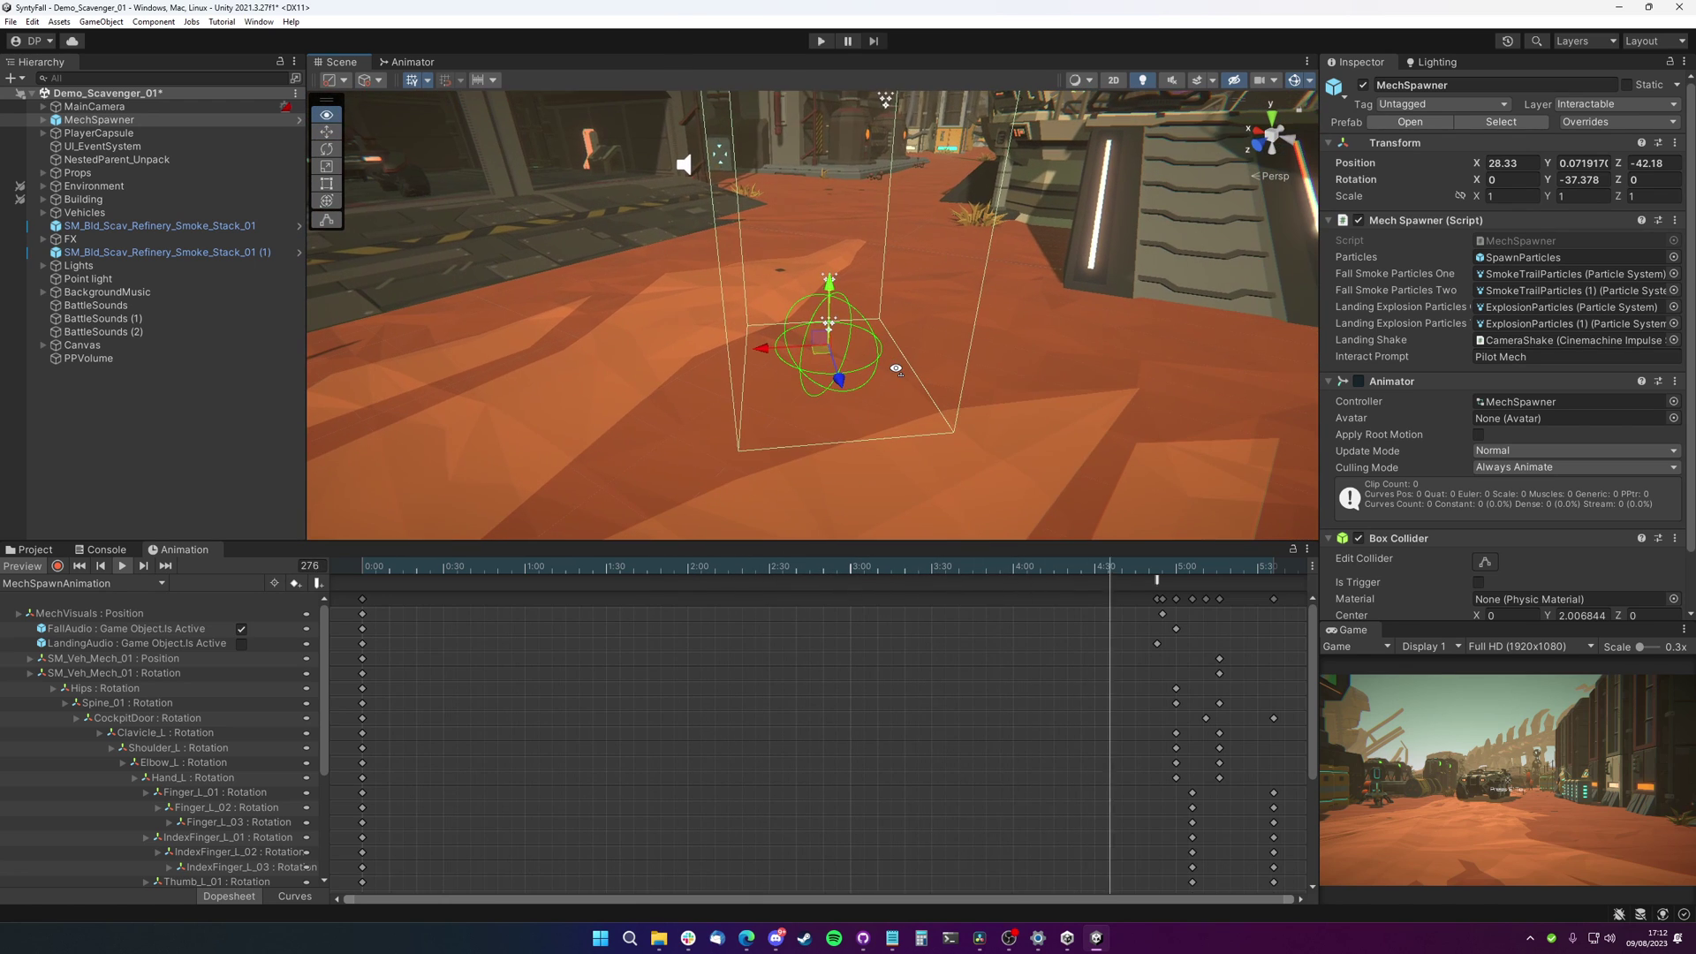
key(space)
click(851, 643)
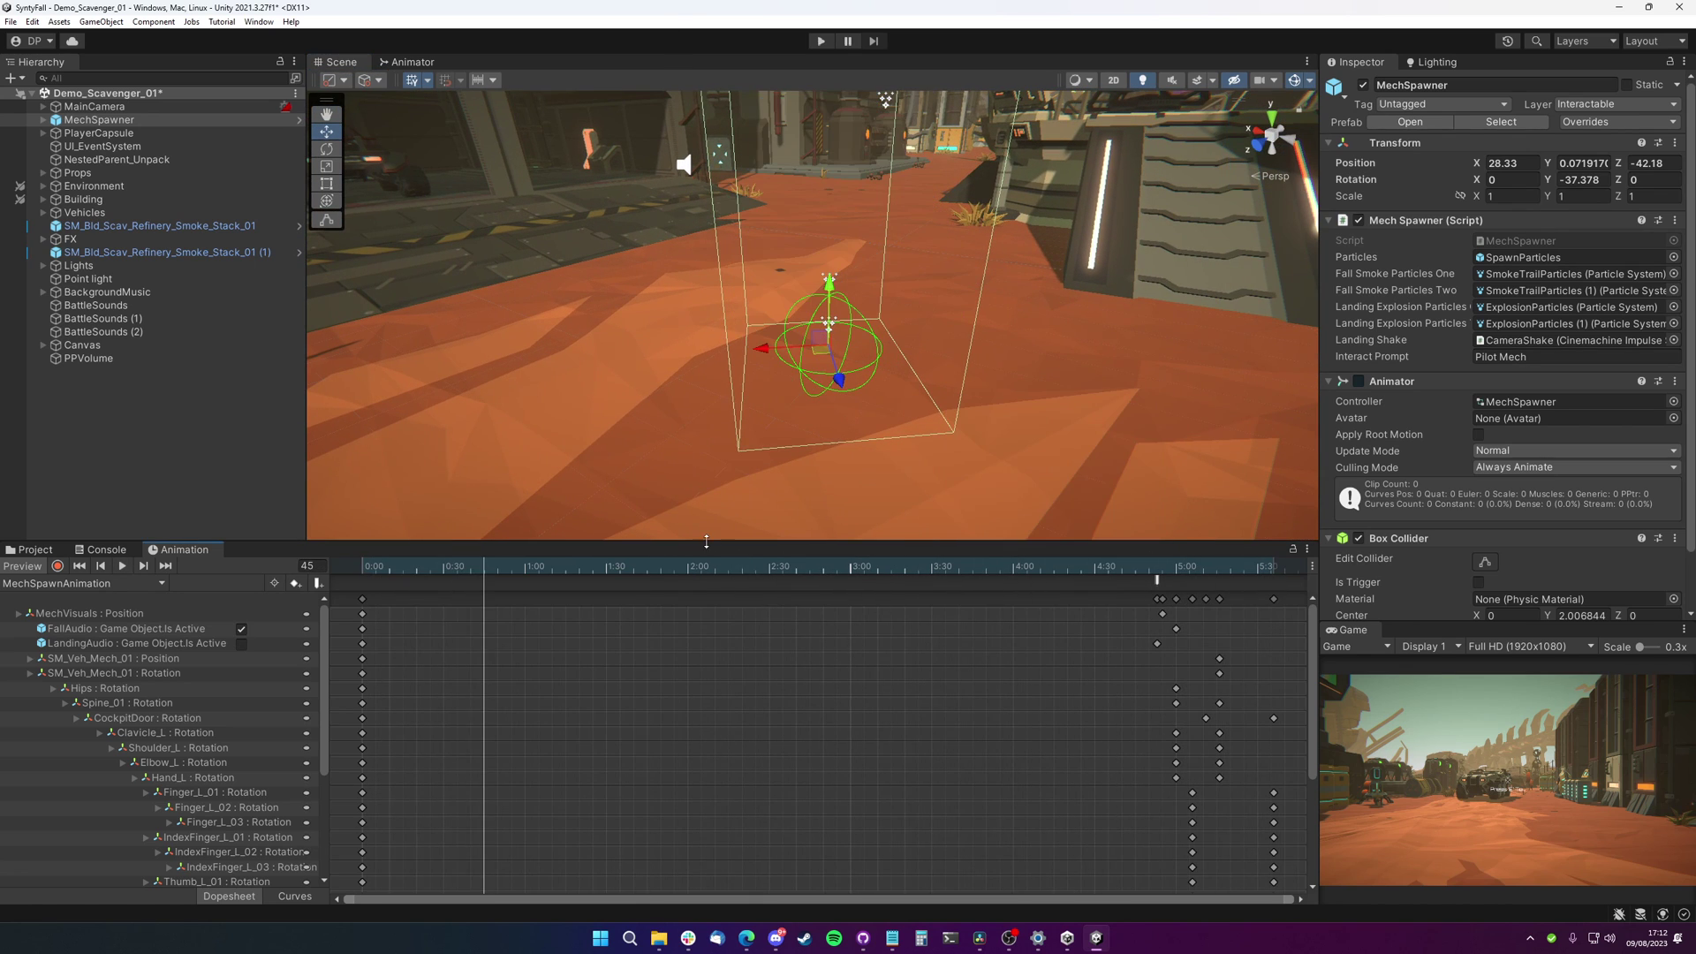
drag(706, 541, 685, 544)
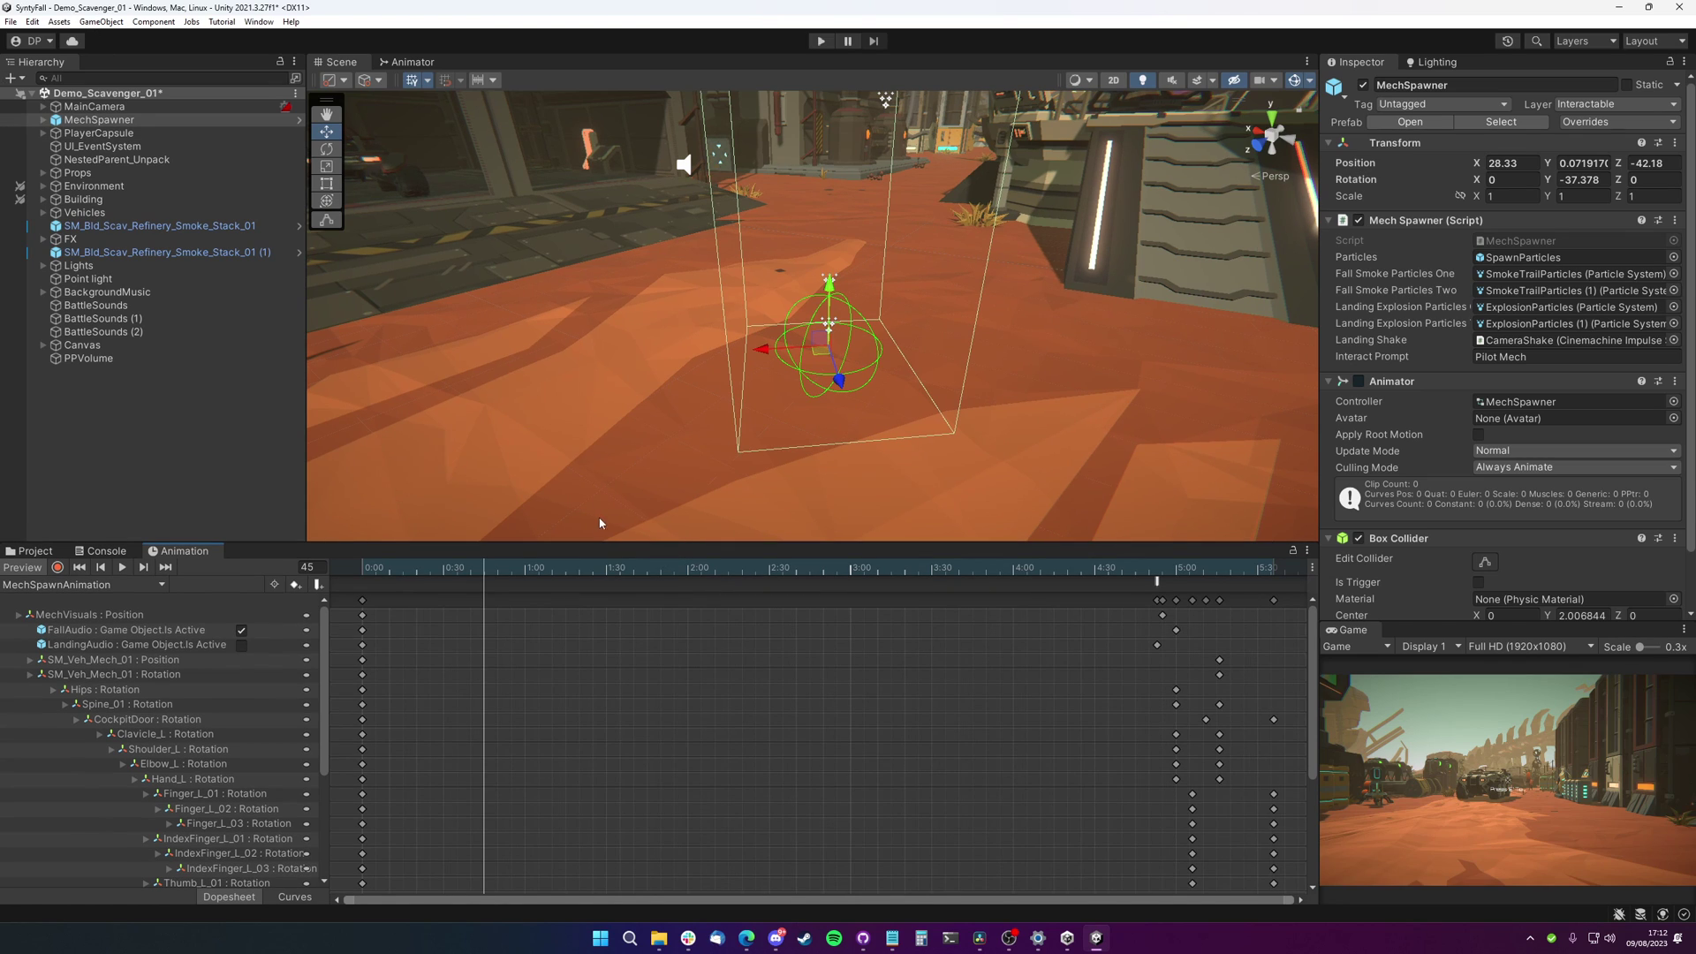
drag(1135, 610, 629, 608)
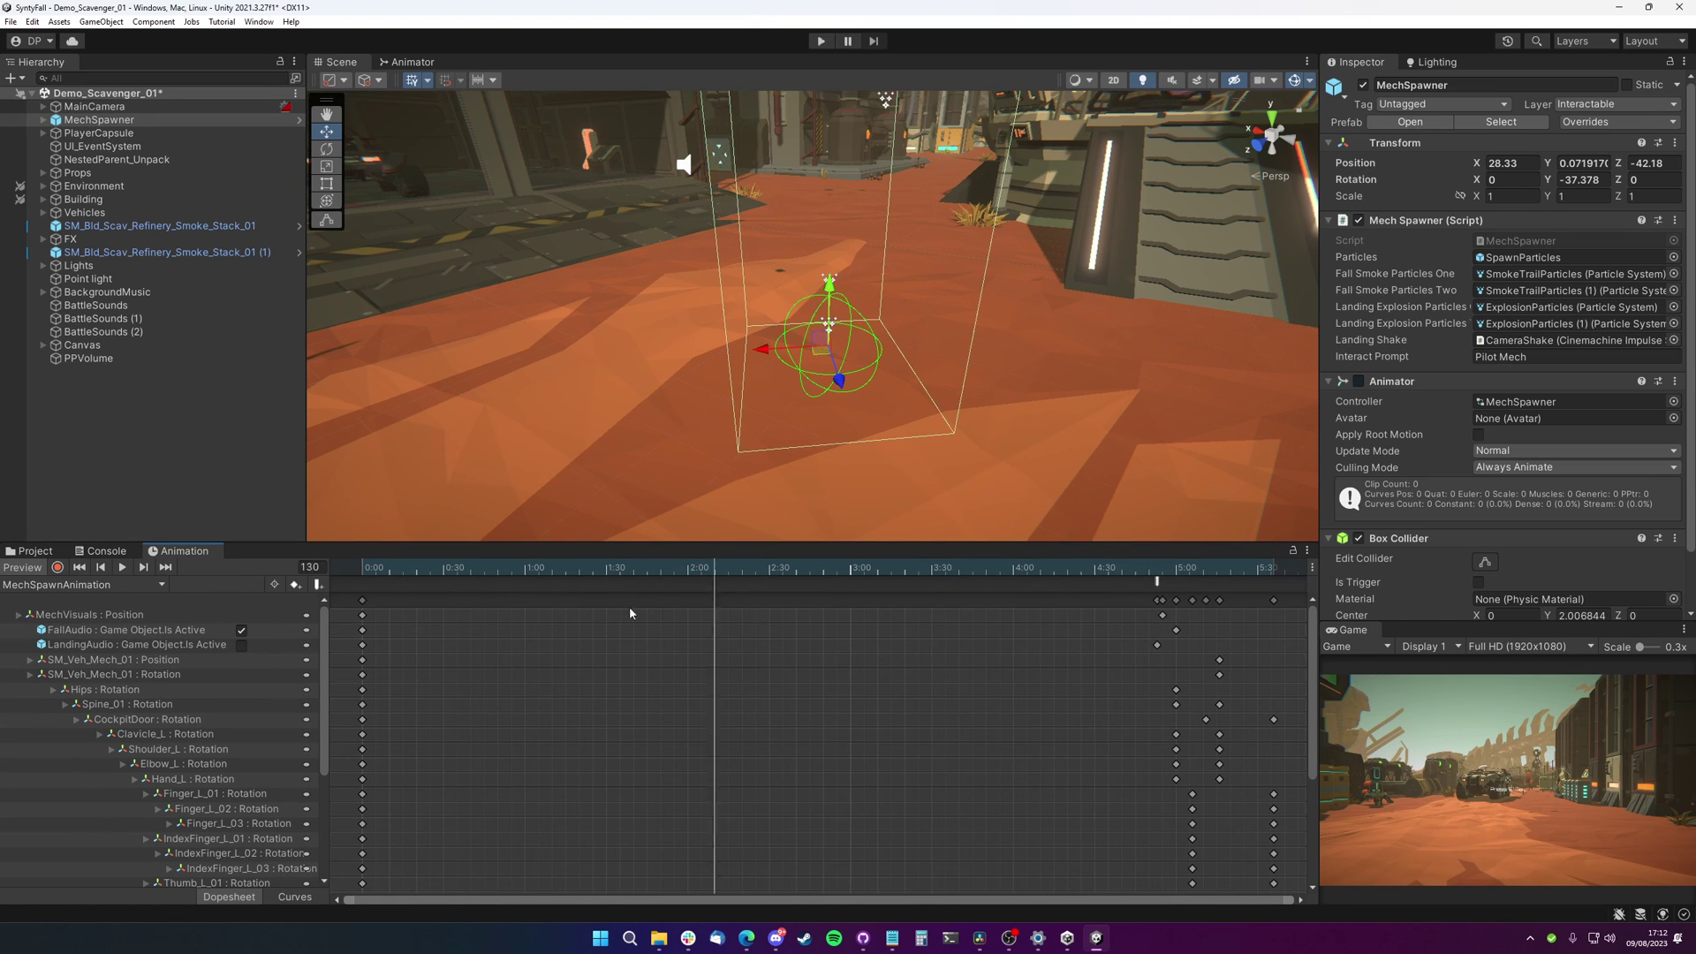
Expand MechSpawner and its SpawnParticles child and preview all three particle systems together
click(44, 120)
click(55, 134)
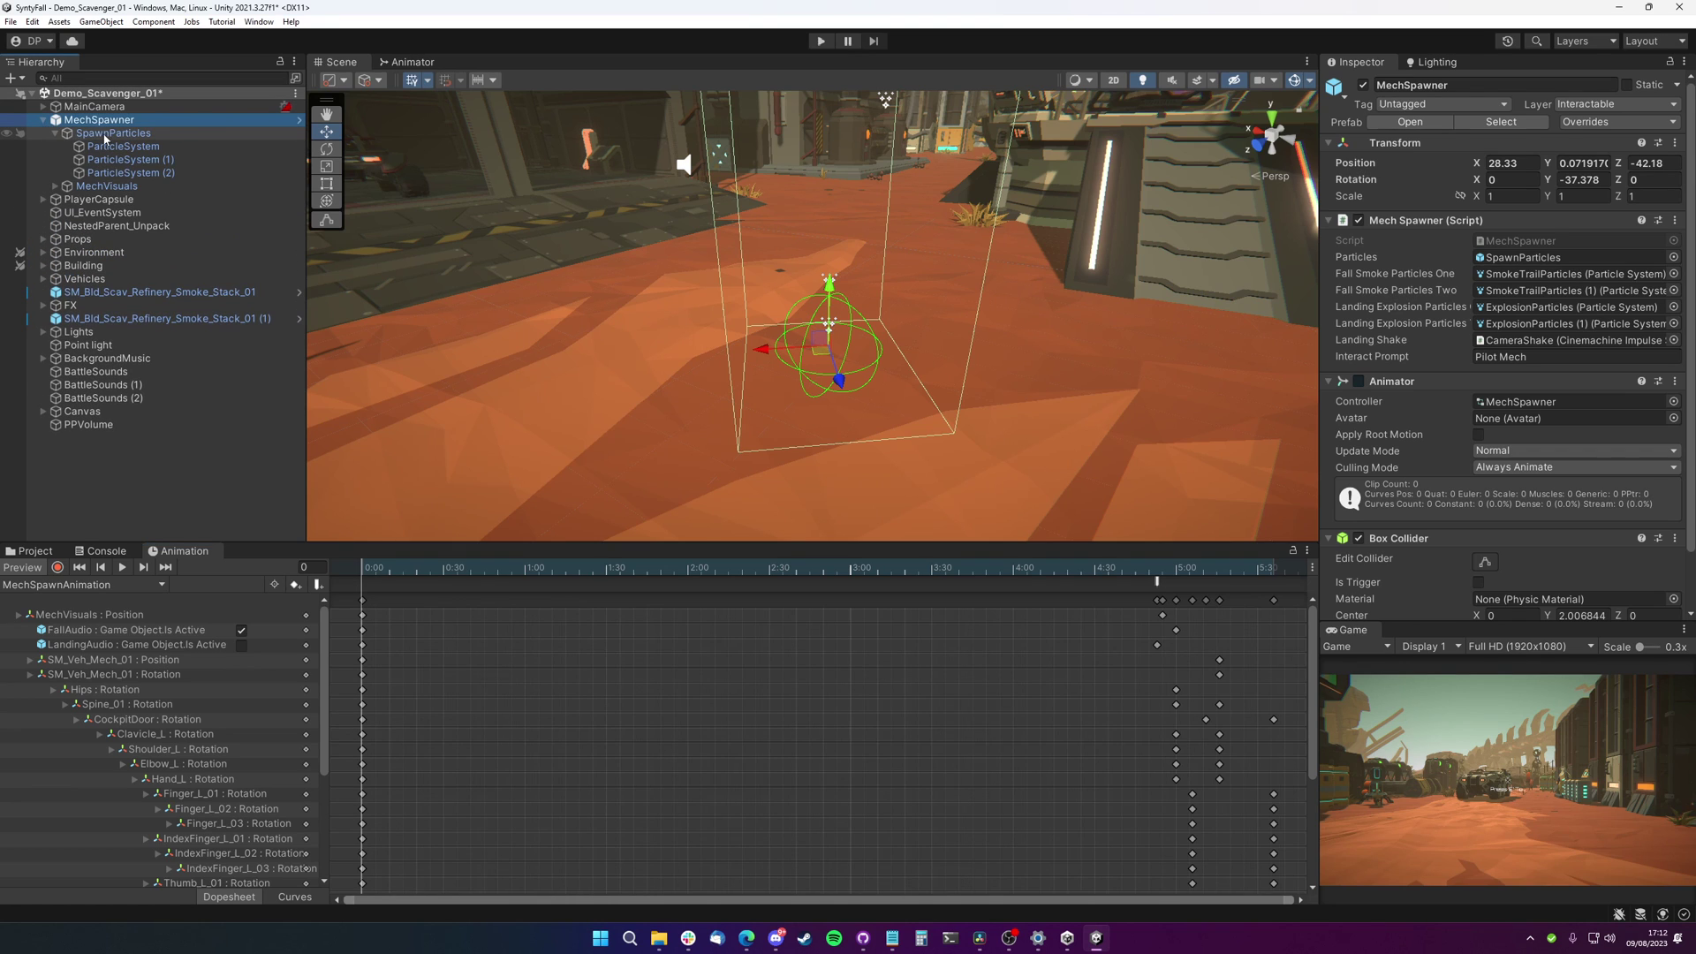
click(106, 134)
click(123, 146)
shift+click(199, 172)
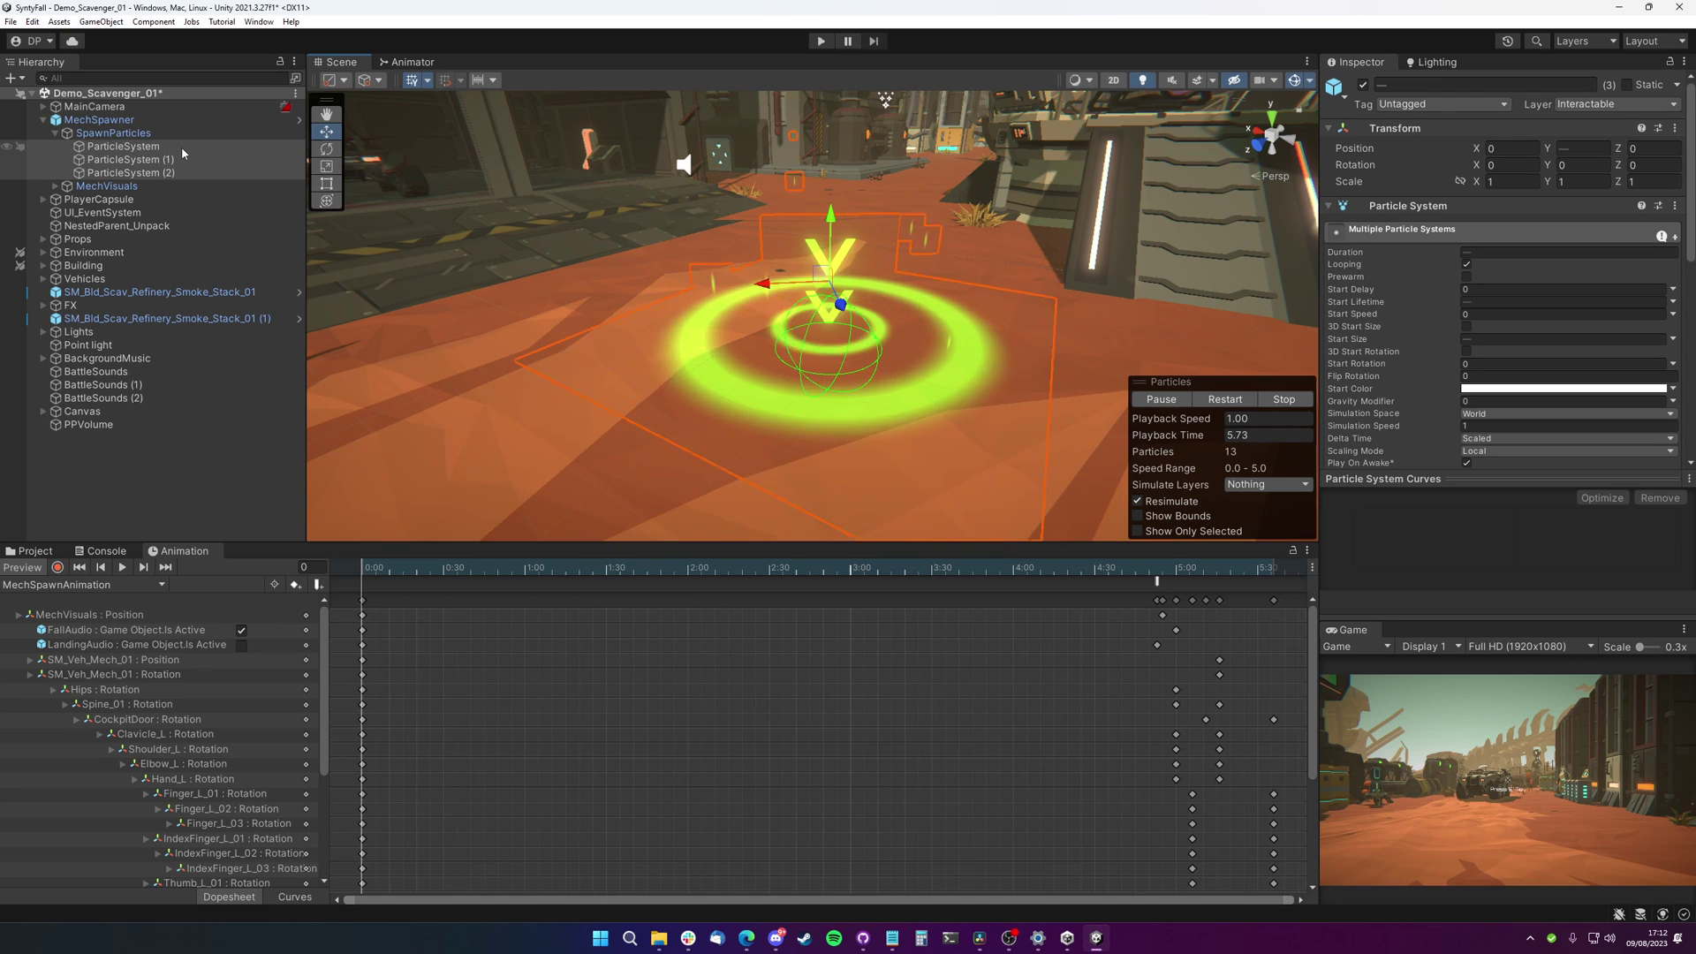
Try moving ParticleSystem (2) upward in the scene and undo the move
click(178, 171)
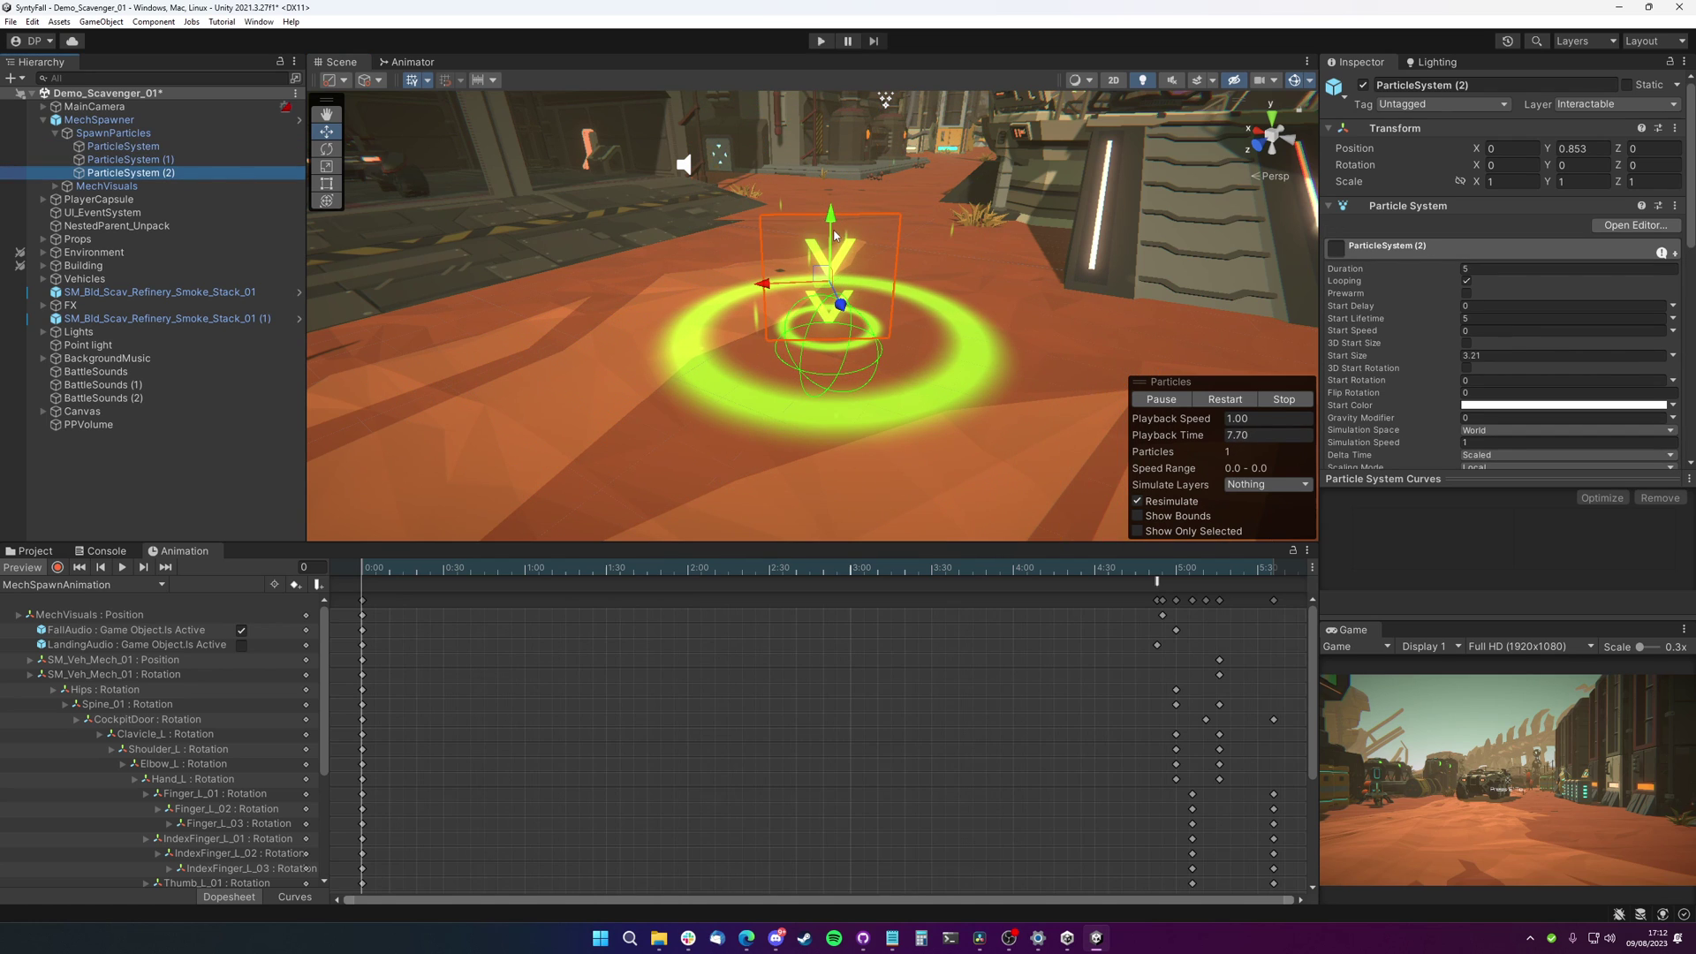
drag(835, 235, 842, 165)
key(ctrl+z)
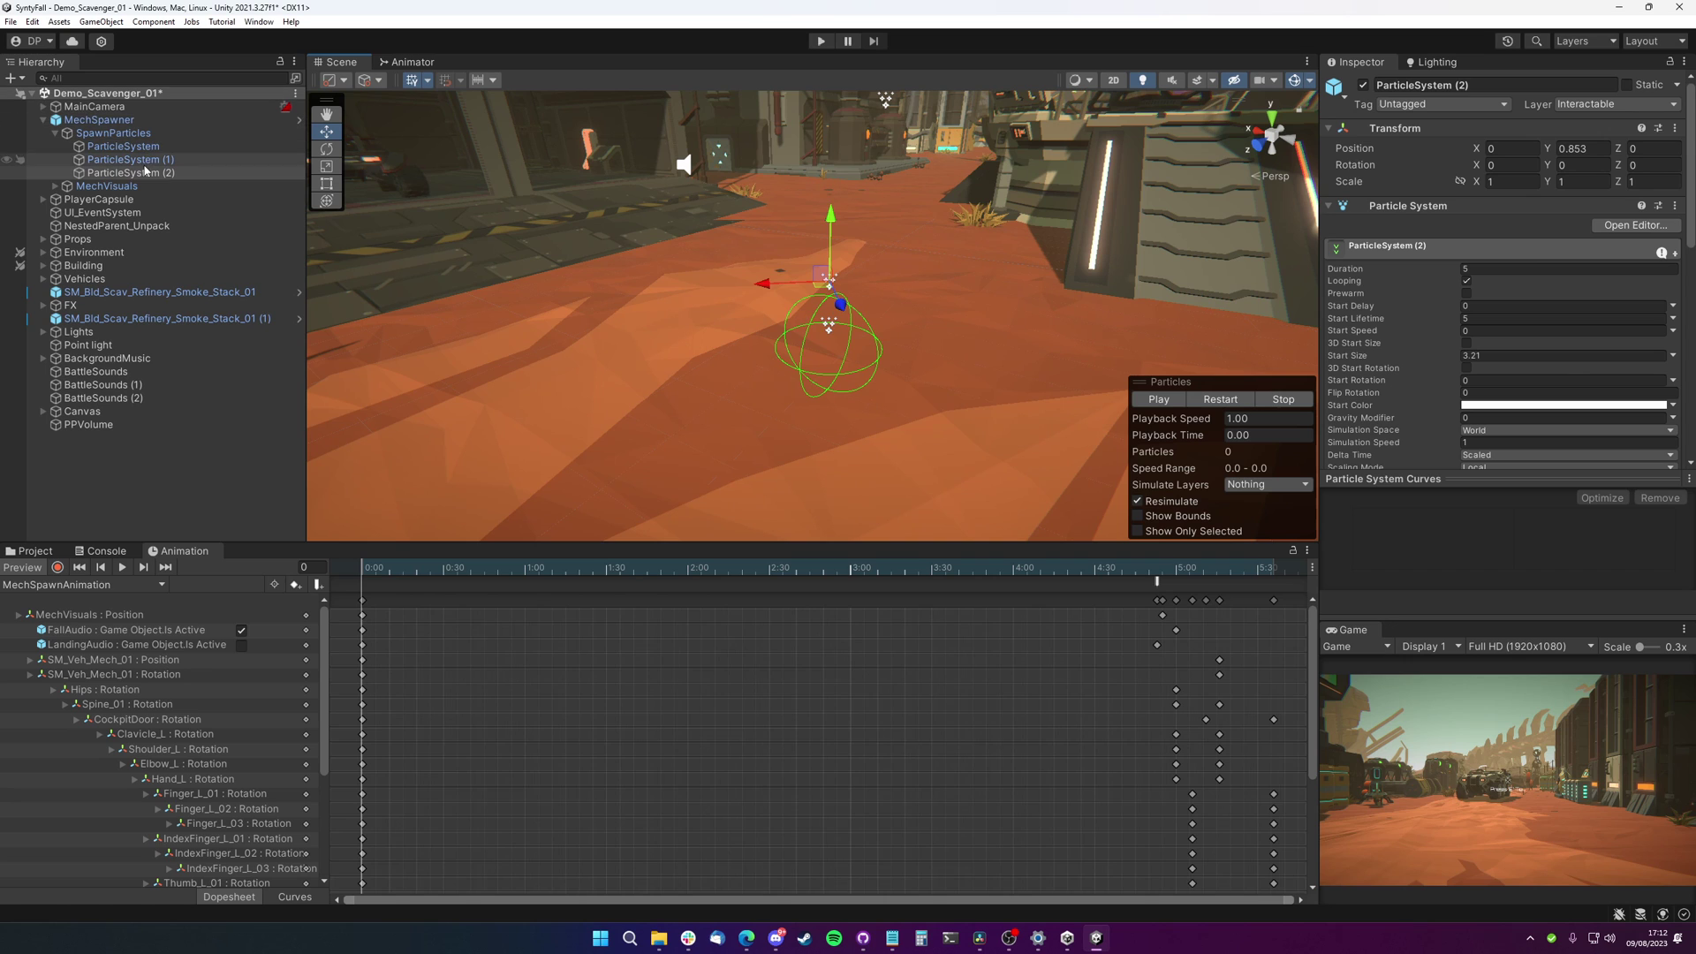
Preview the arrow, ring and spark particle systems one by one up close, and all three together from farther back
click(160, 173)
right_drag(949, 345, 939, 303)
key(w)
key(s)
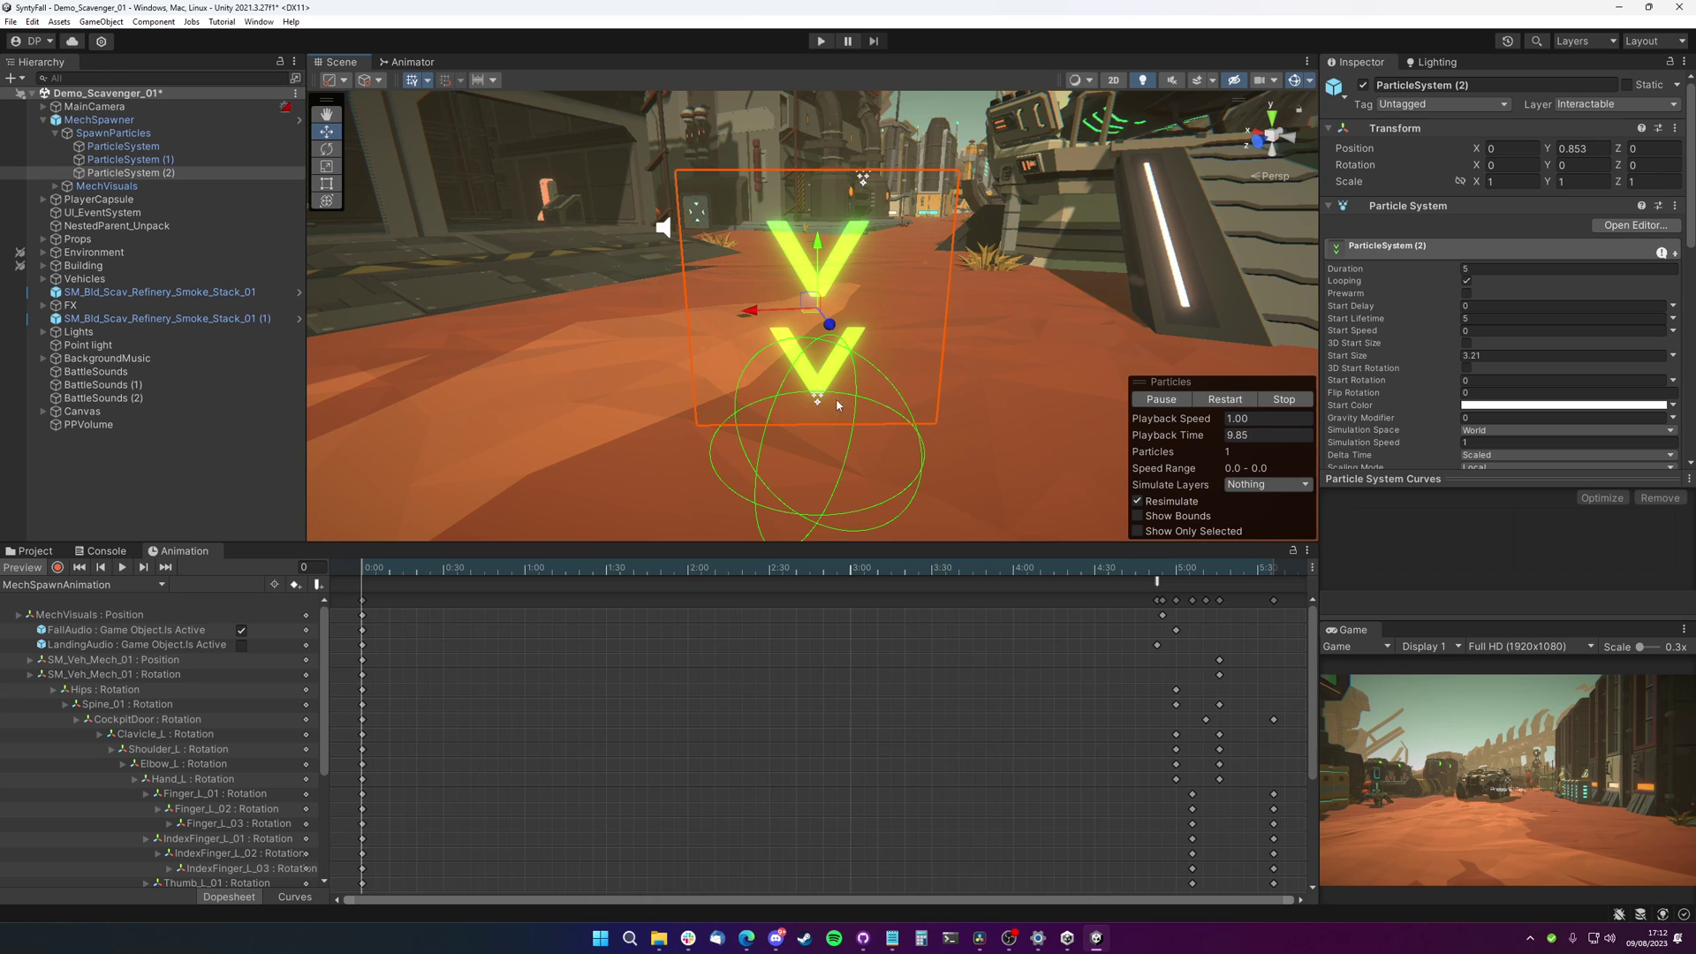
click(141, 160)
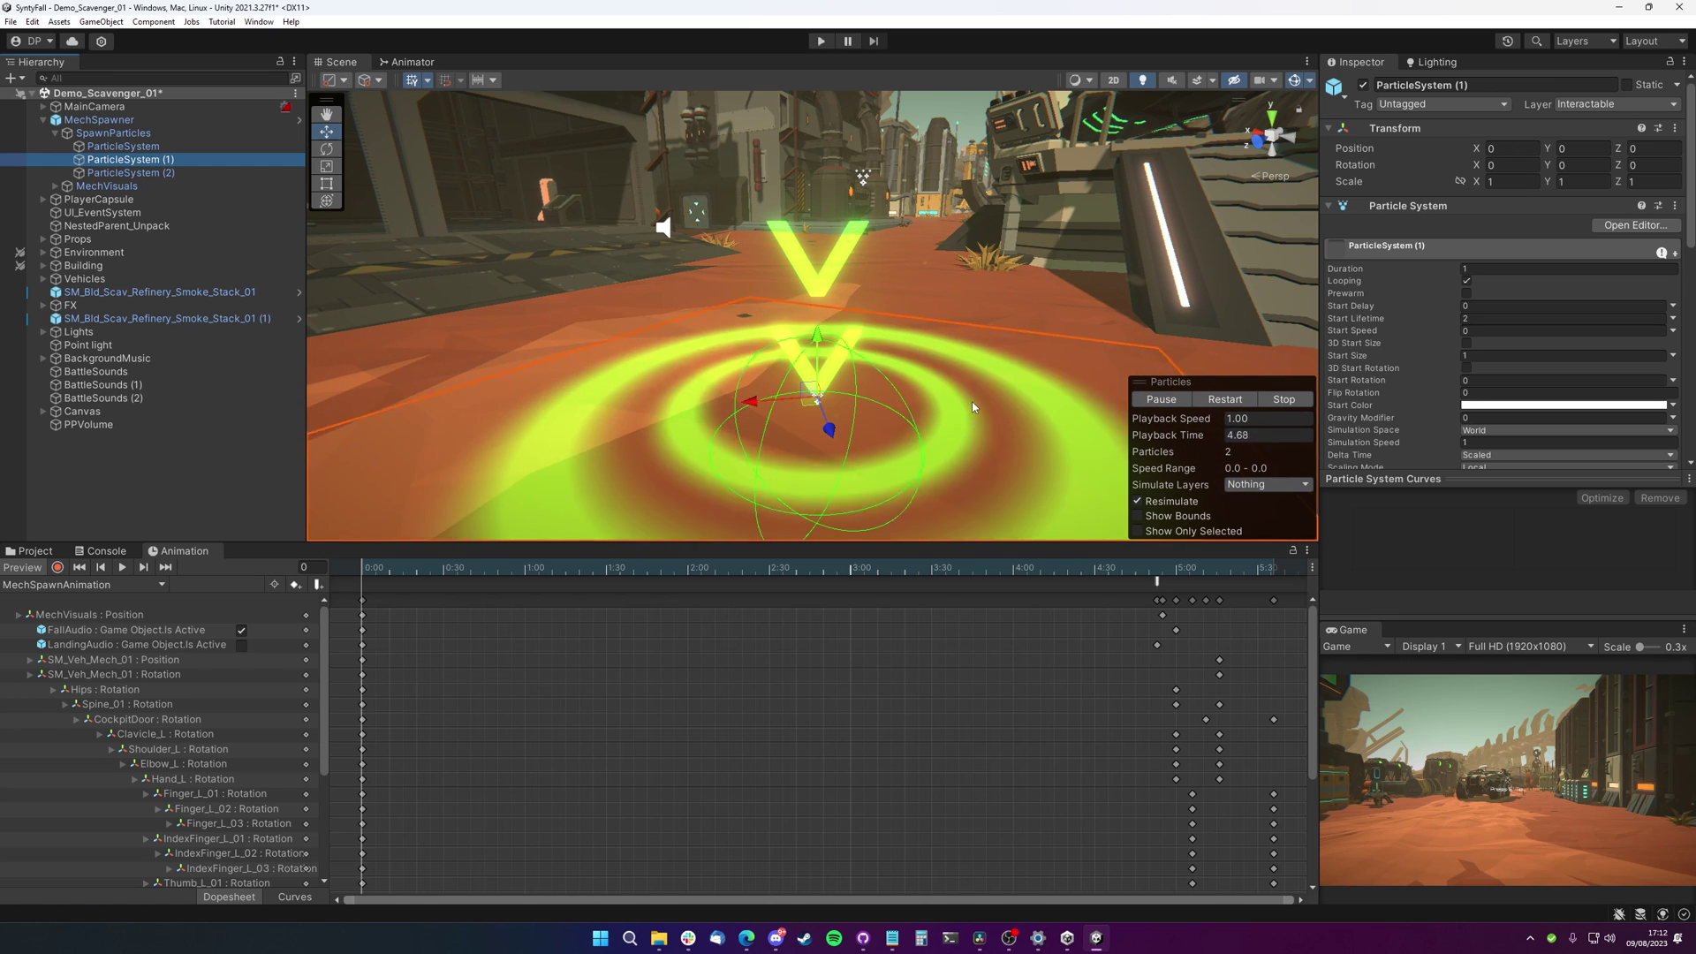
click(169, 148)
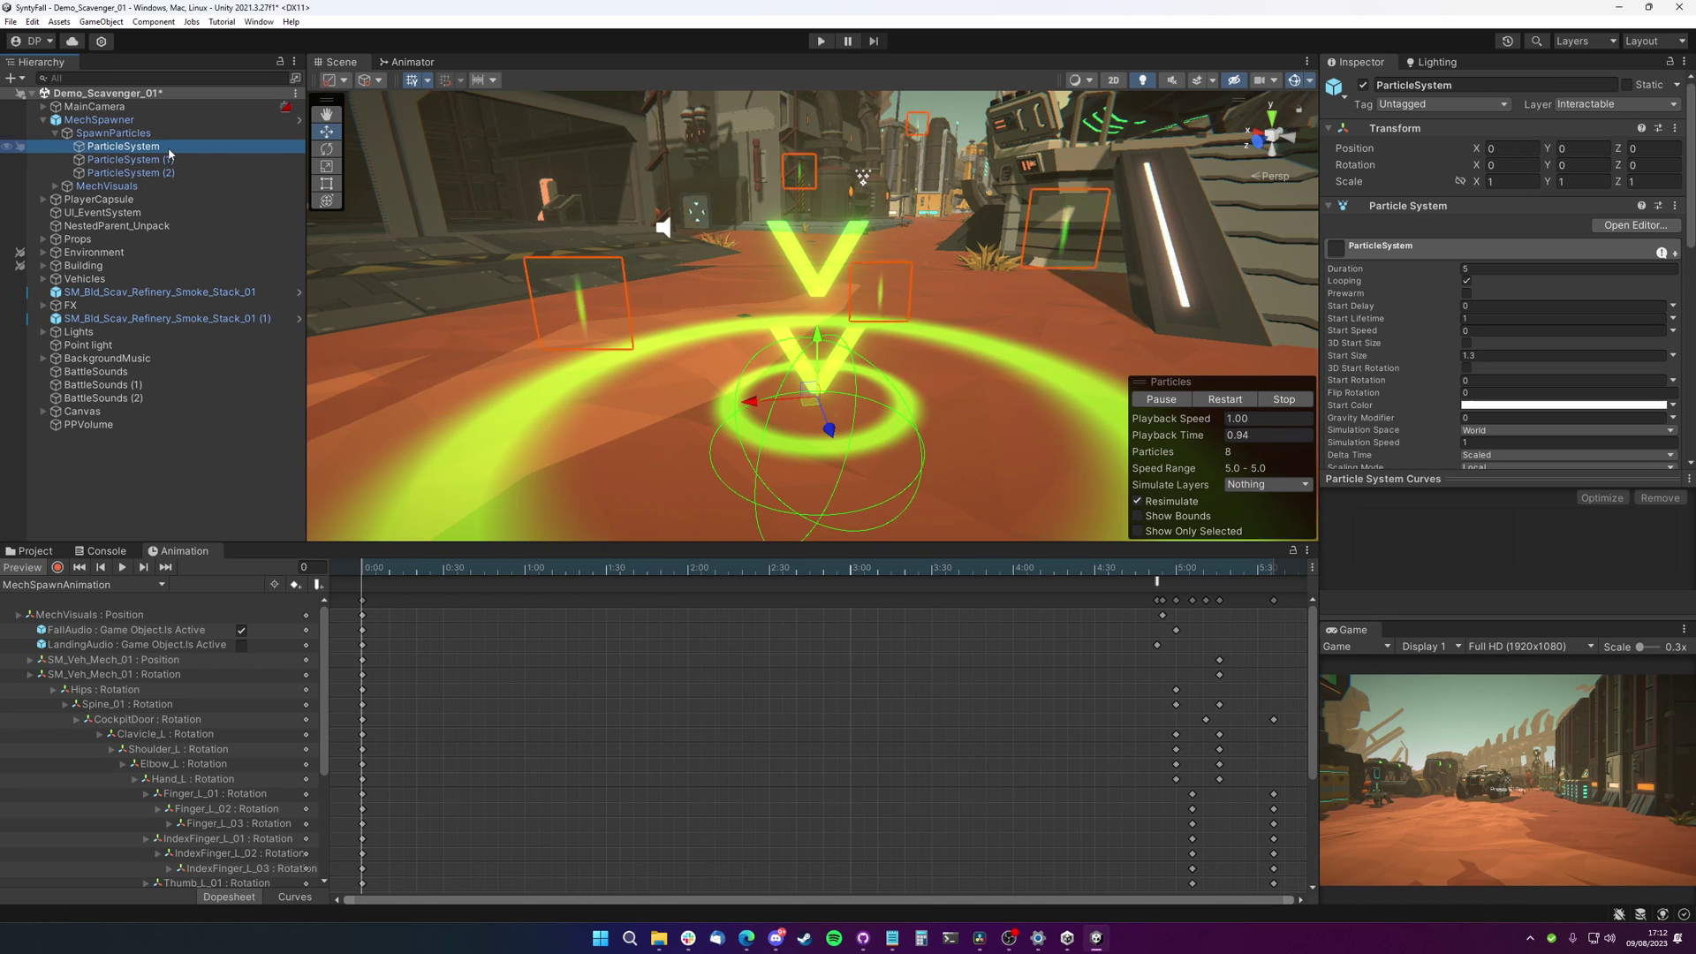
right_drag(887, 350, 887, 304)
shift+click(130, 172)
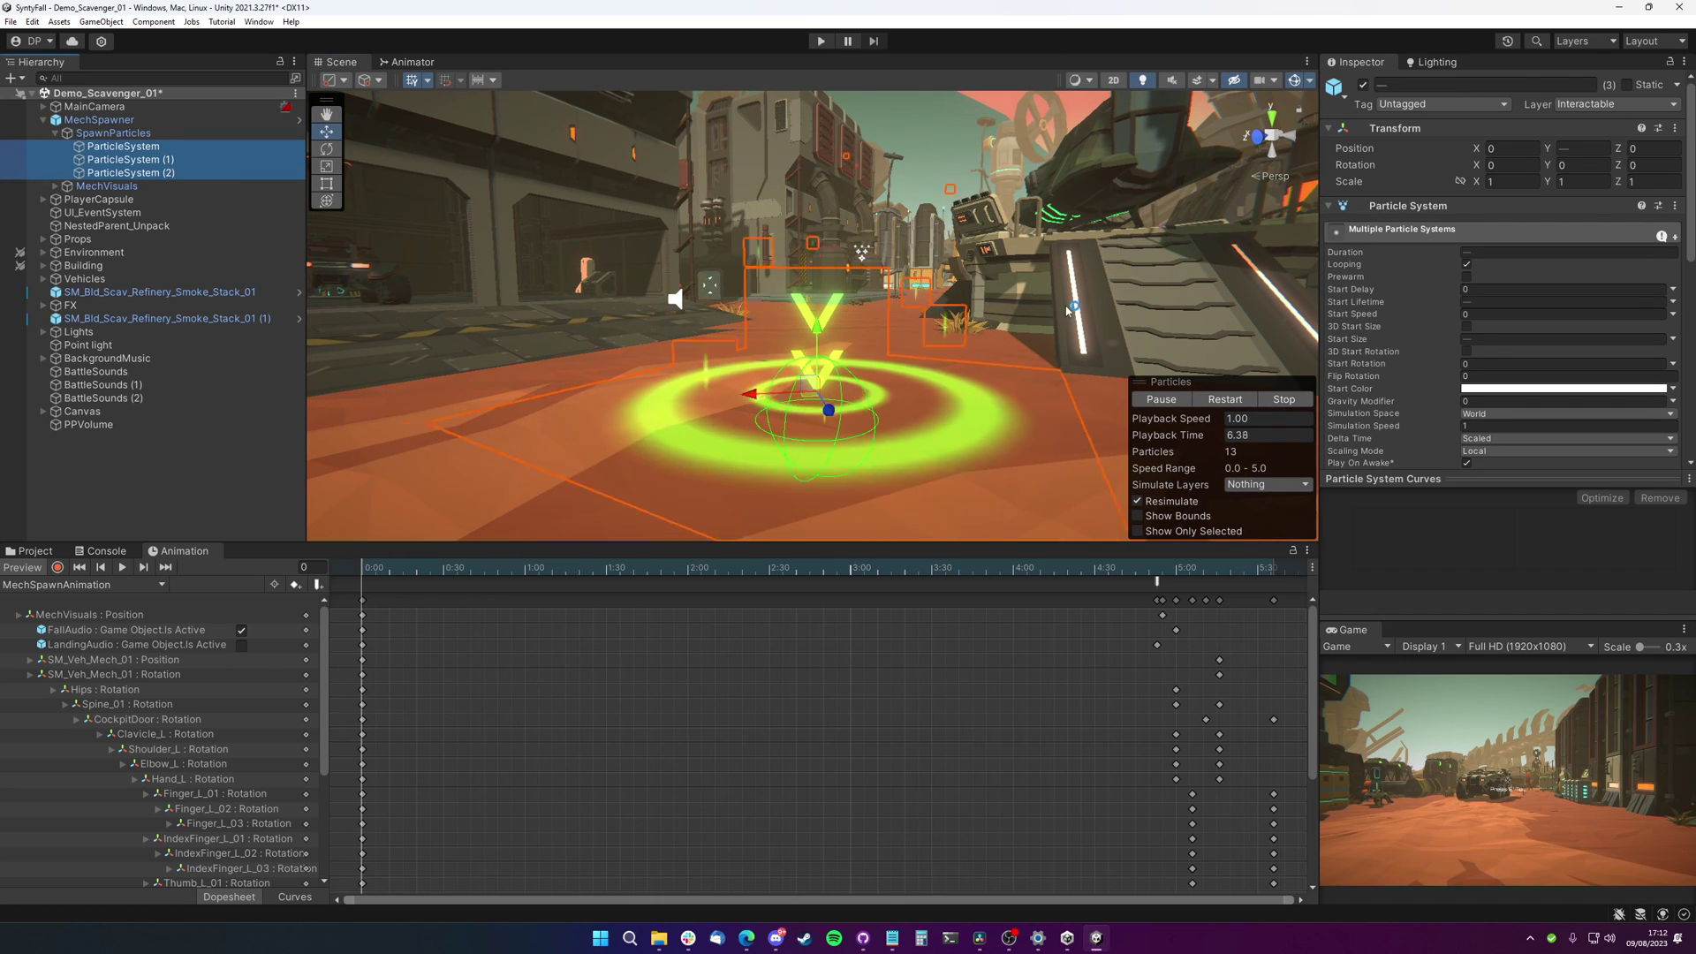
mouse_move(999, 279)
right_down()
mouse_move(1007, 356)
mouse_move(998, 305)
right_up()
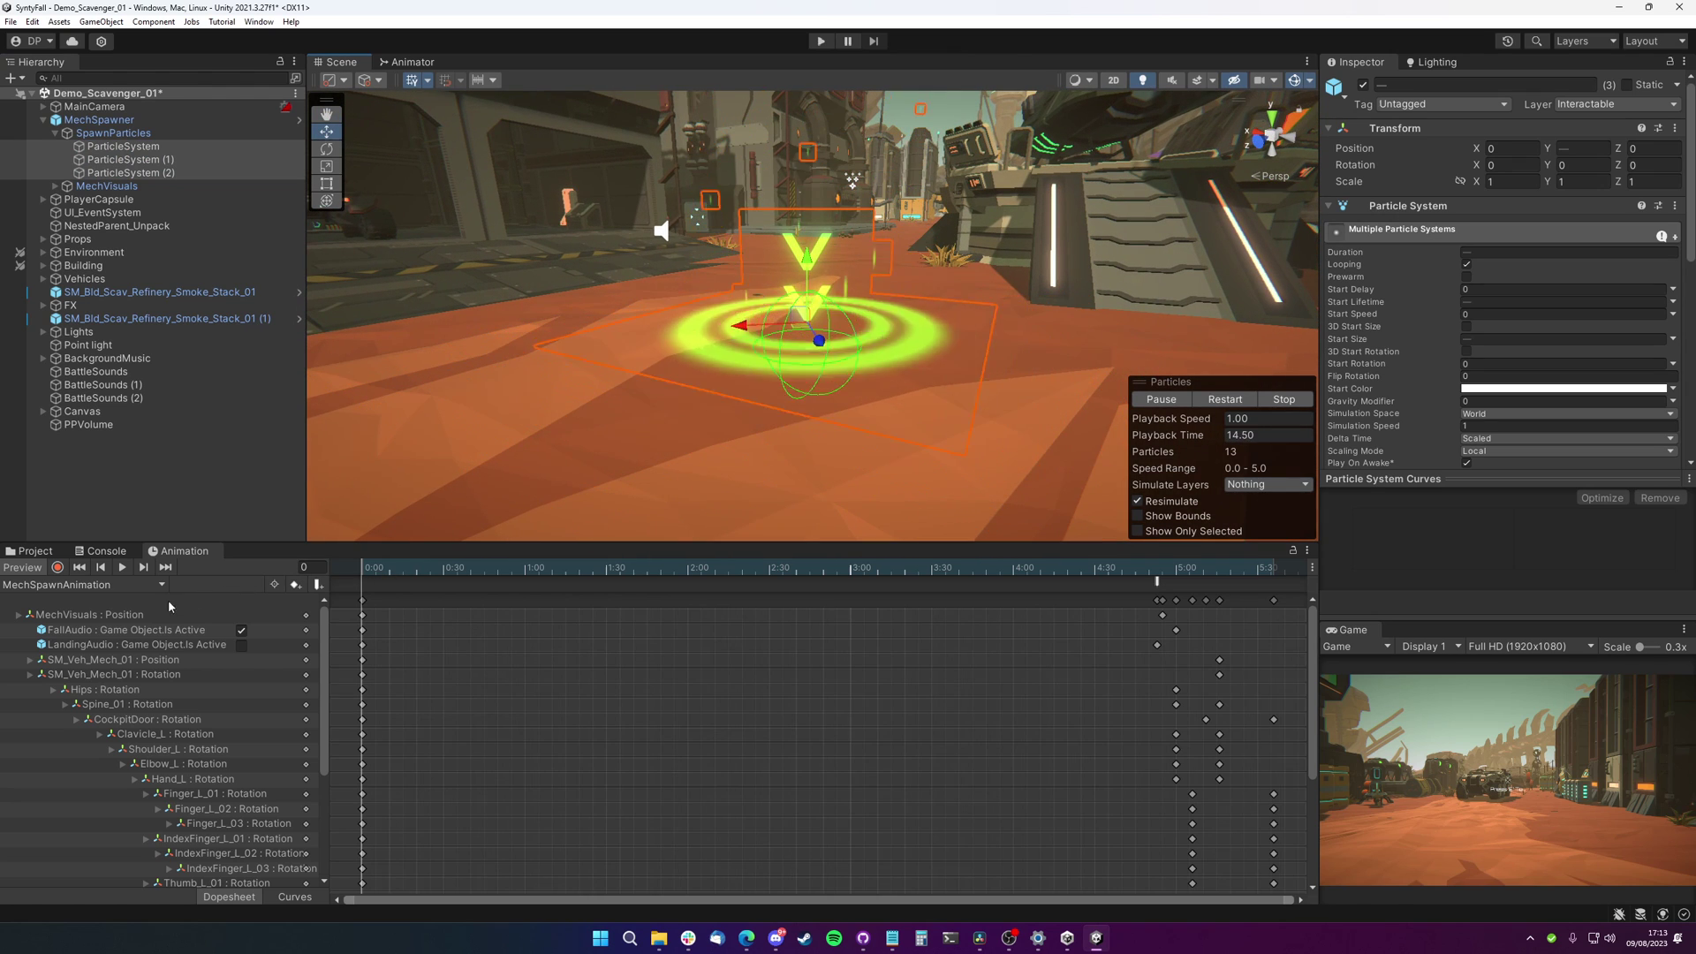
Examine the settings and clips of the two Audio Source components on FallAudio
click(53, 631)
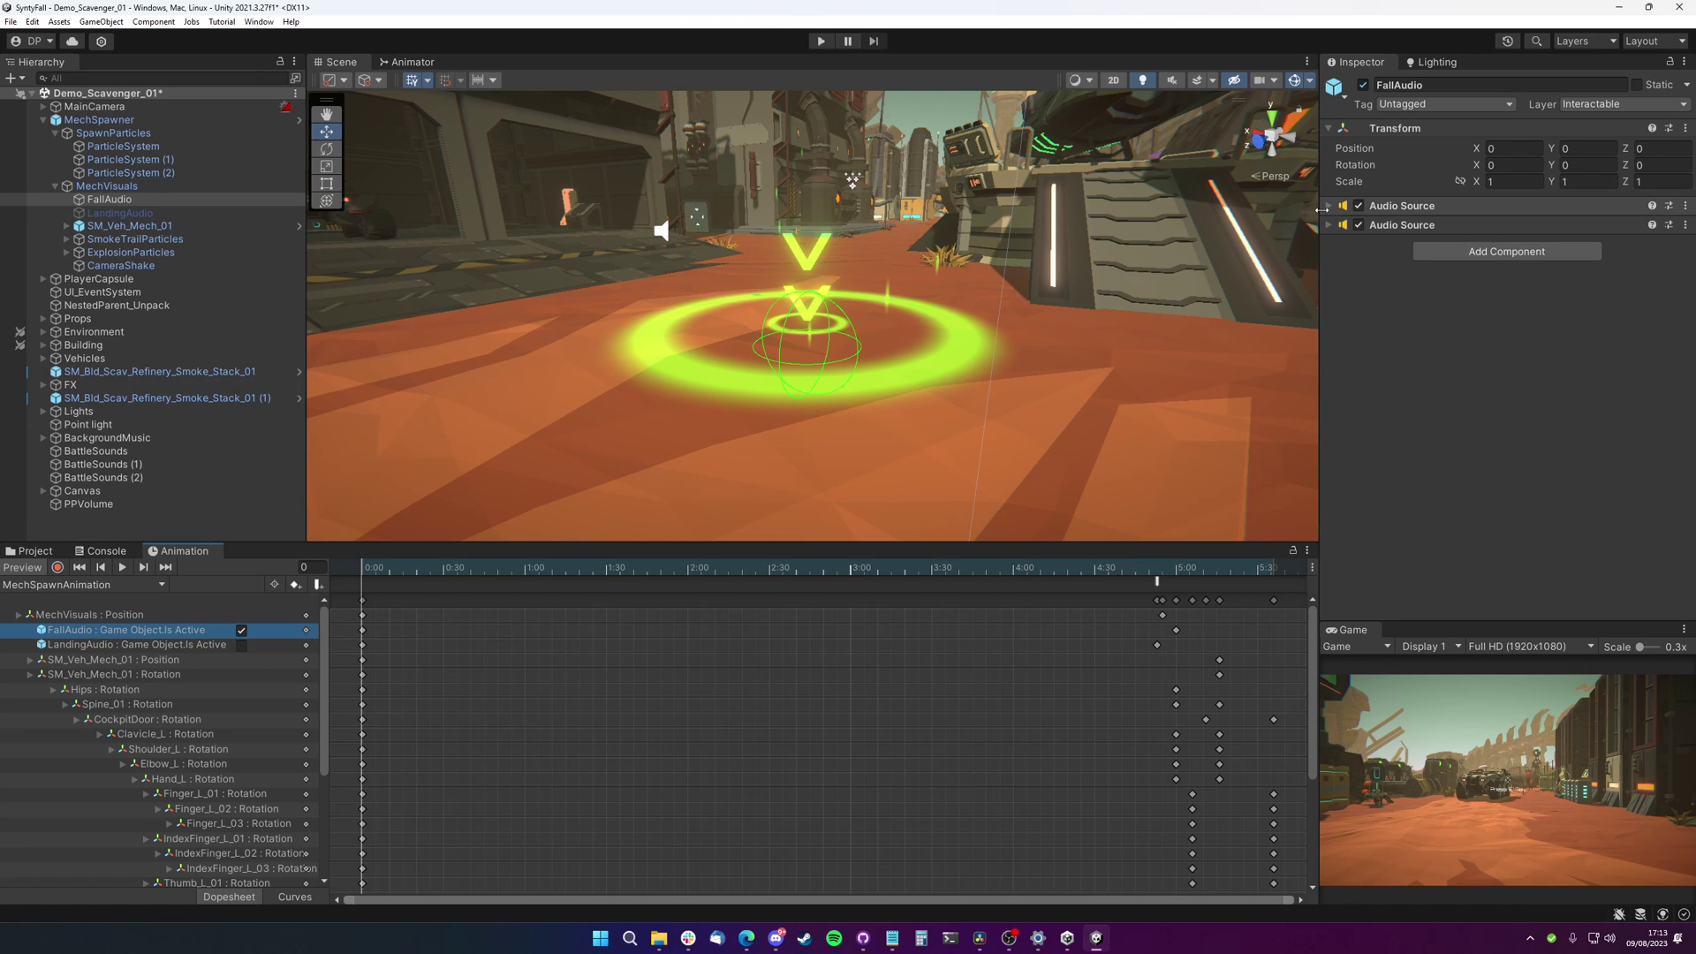
click(1502, 206)
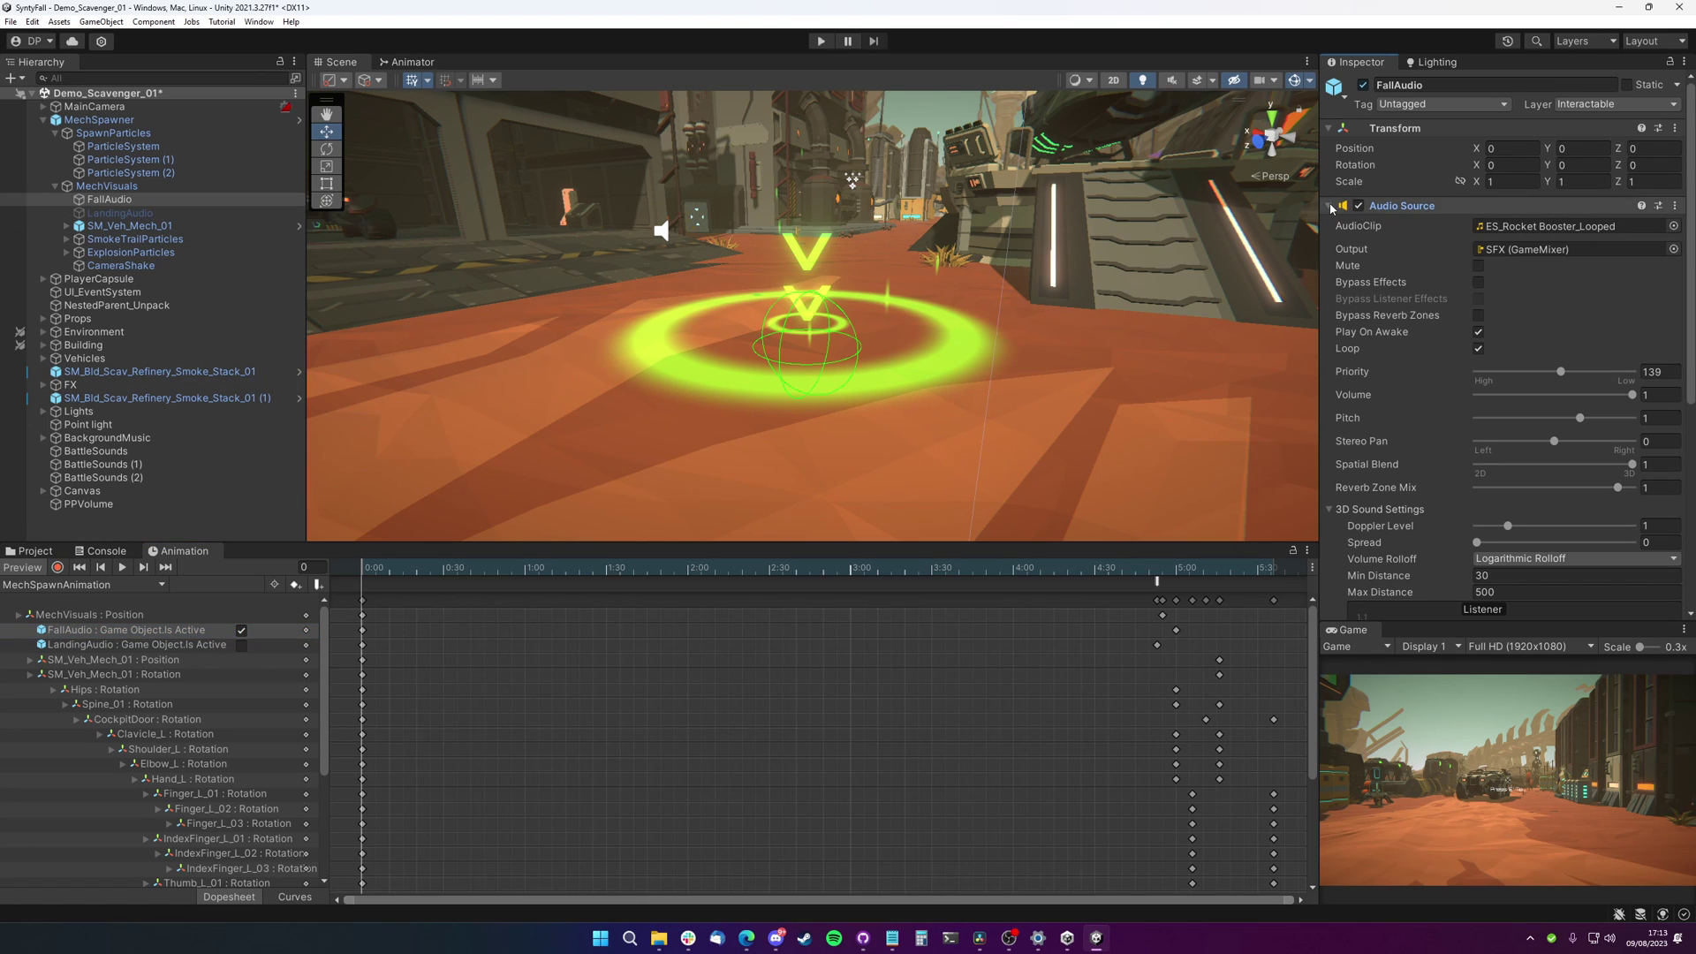
click(1404, 206)
click(1404, 225)
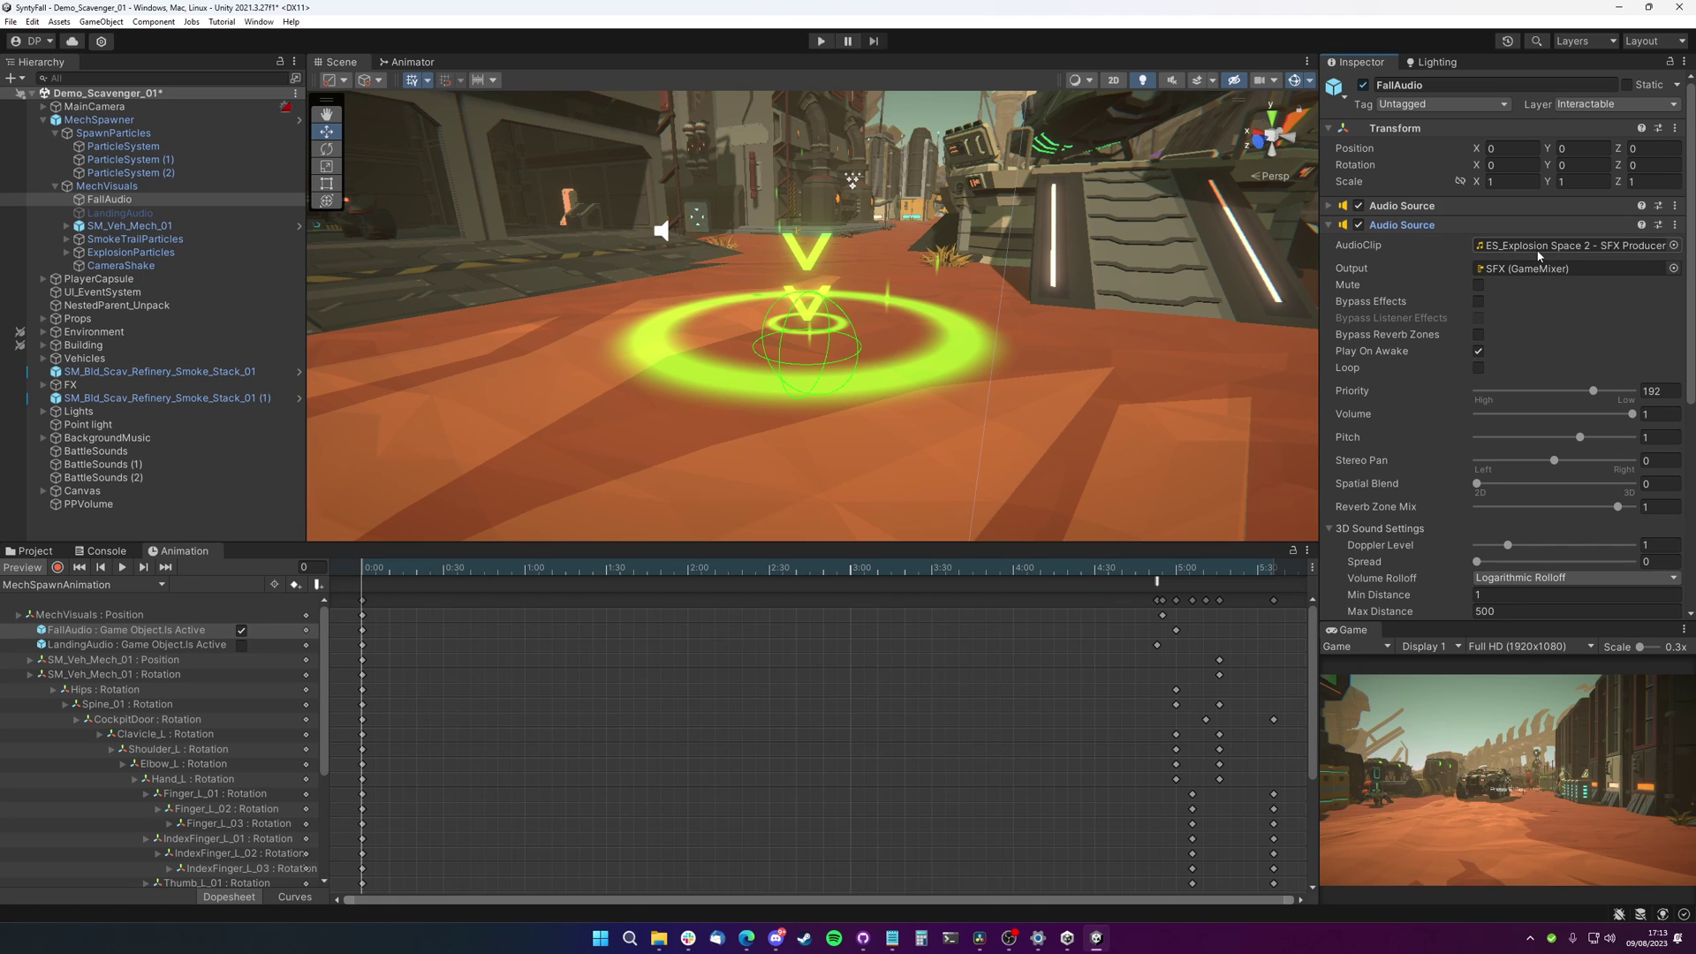
click(1519, 206)
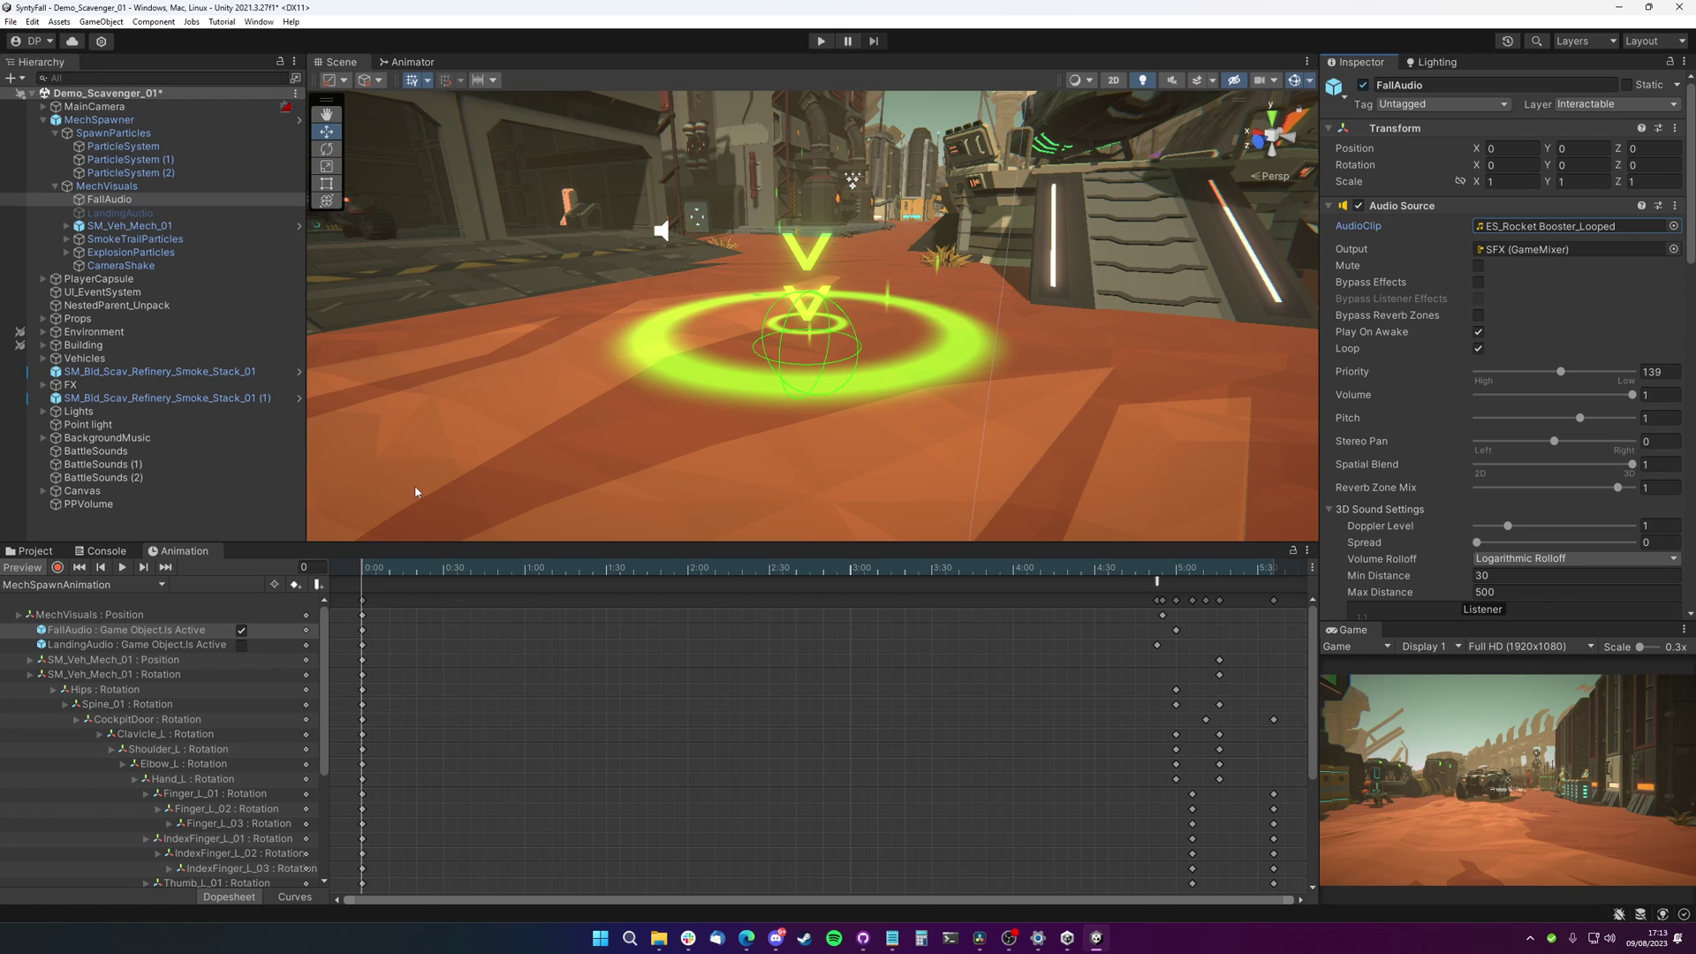
Inspect the ES_Rocket Booster_Looped clip in the project's Audio folder
click(35, 552)
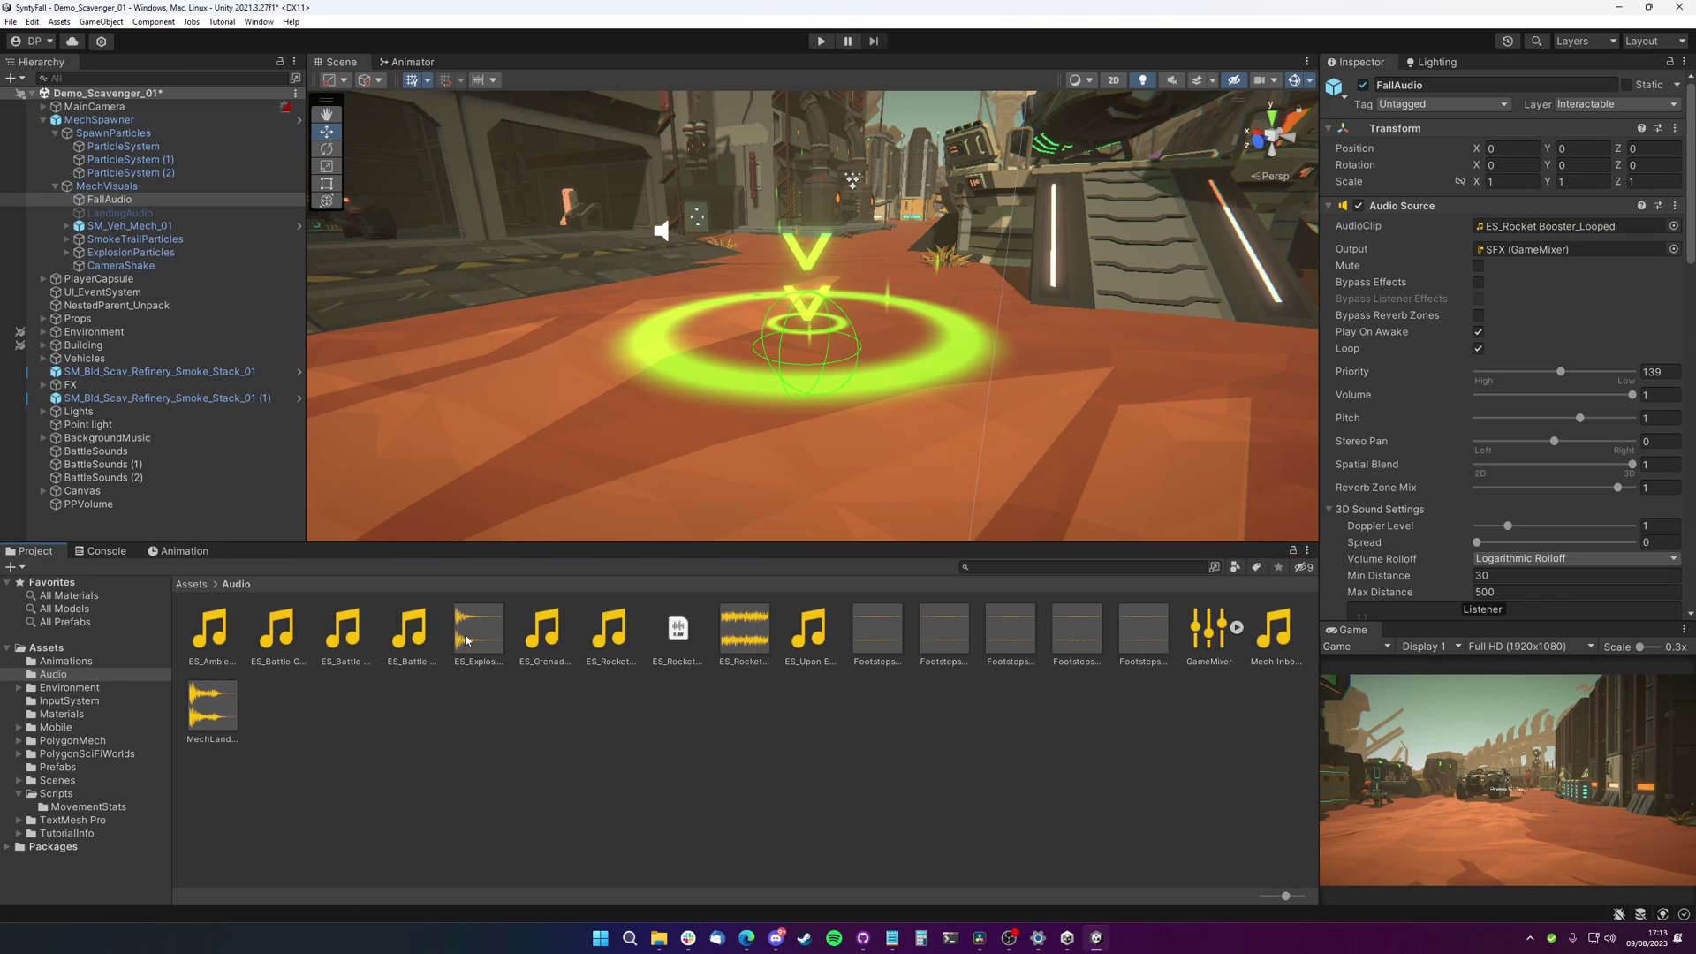
click(745, 632)
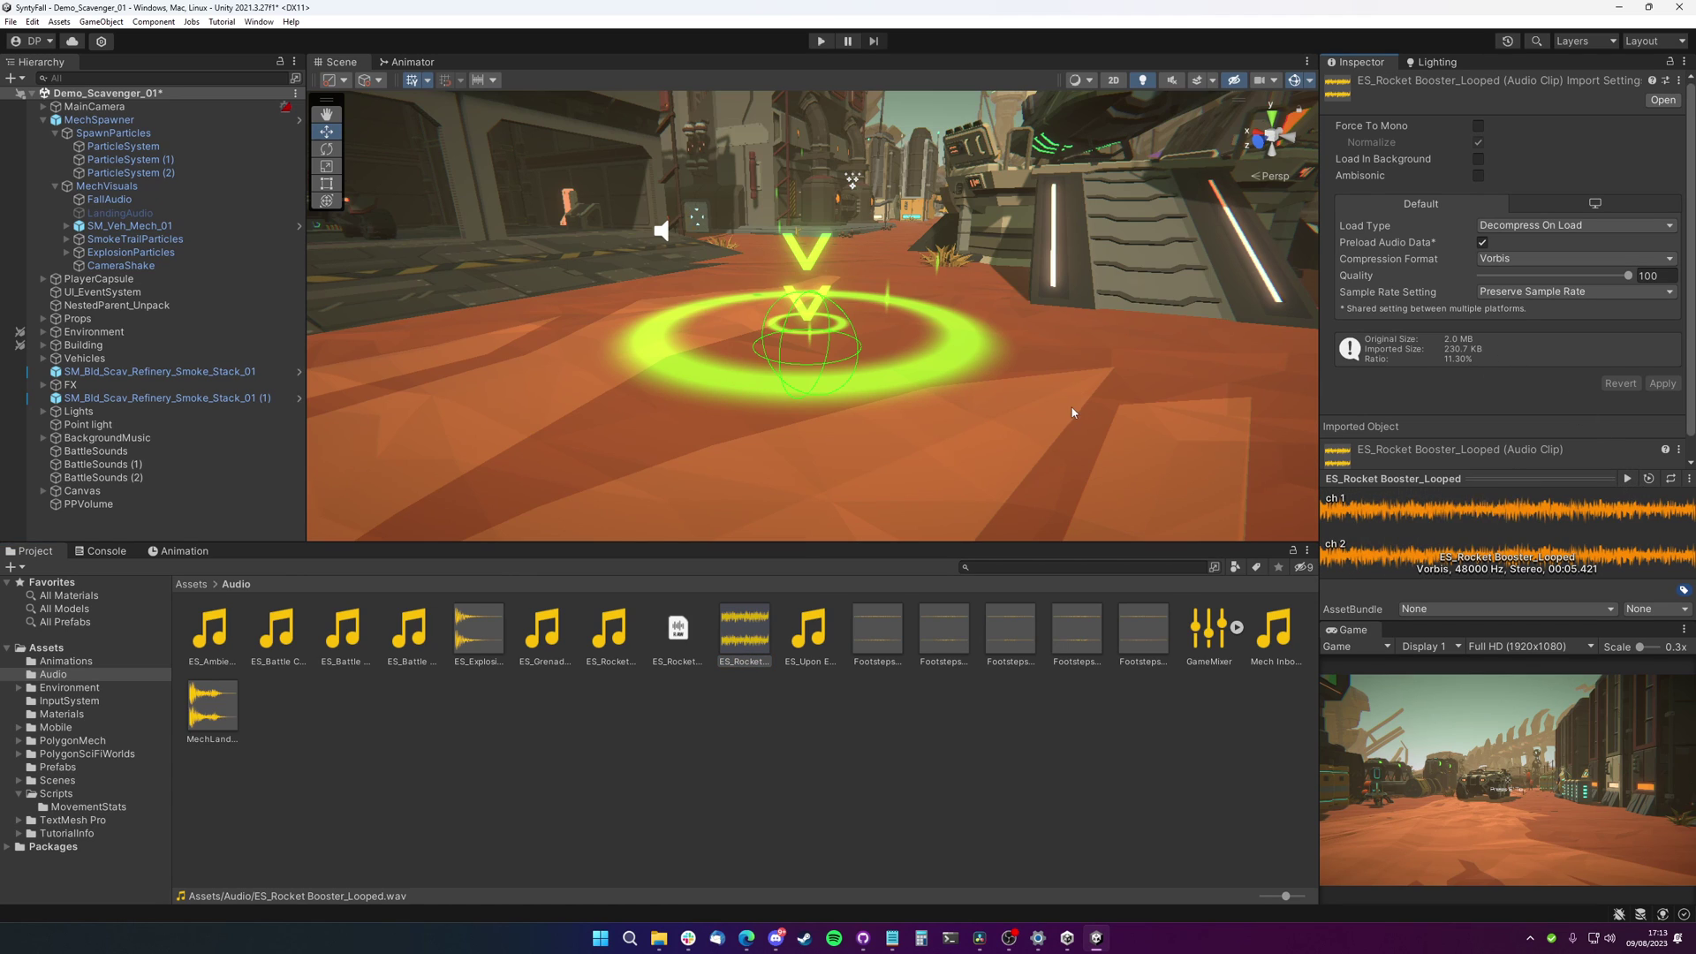
right_drag(1073, 413, 963, 315)
Scrub MechSpawnAnimation to the landing at frame 295 and inspect the LandingAudio object and its MechLanding_Crash clip
click(183, 552)
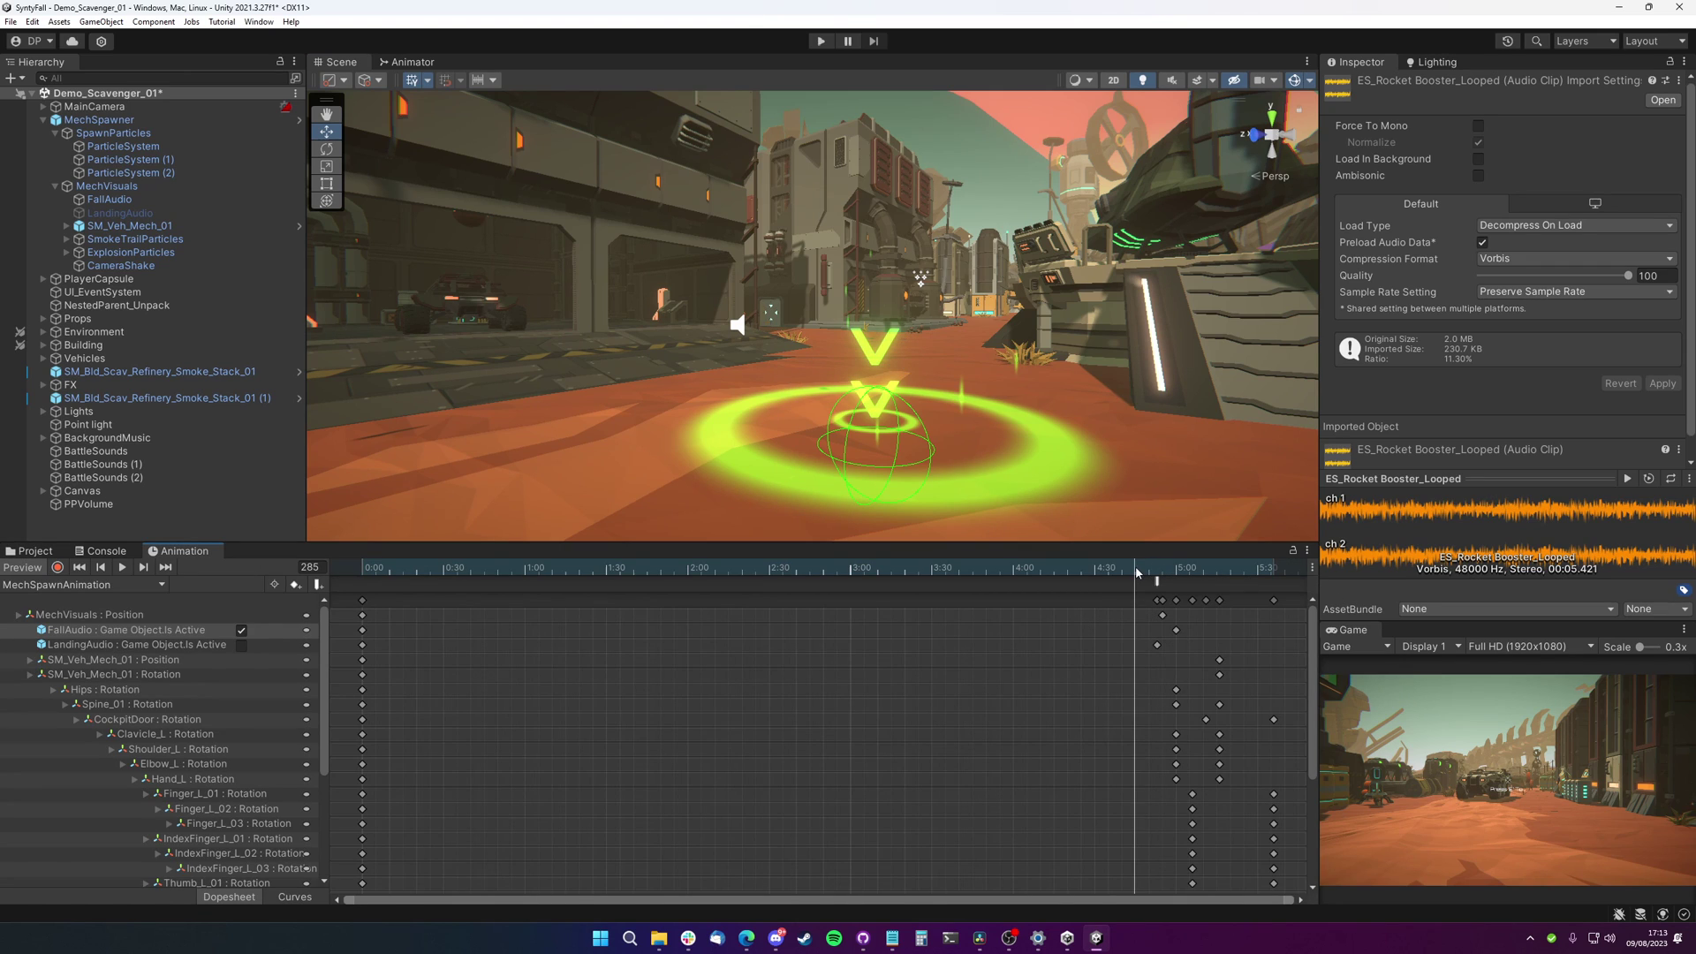
drag(1144, 576, 1162, 575)
click(146, 213)
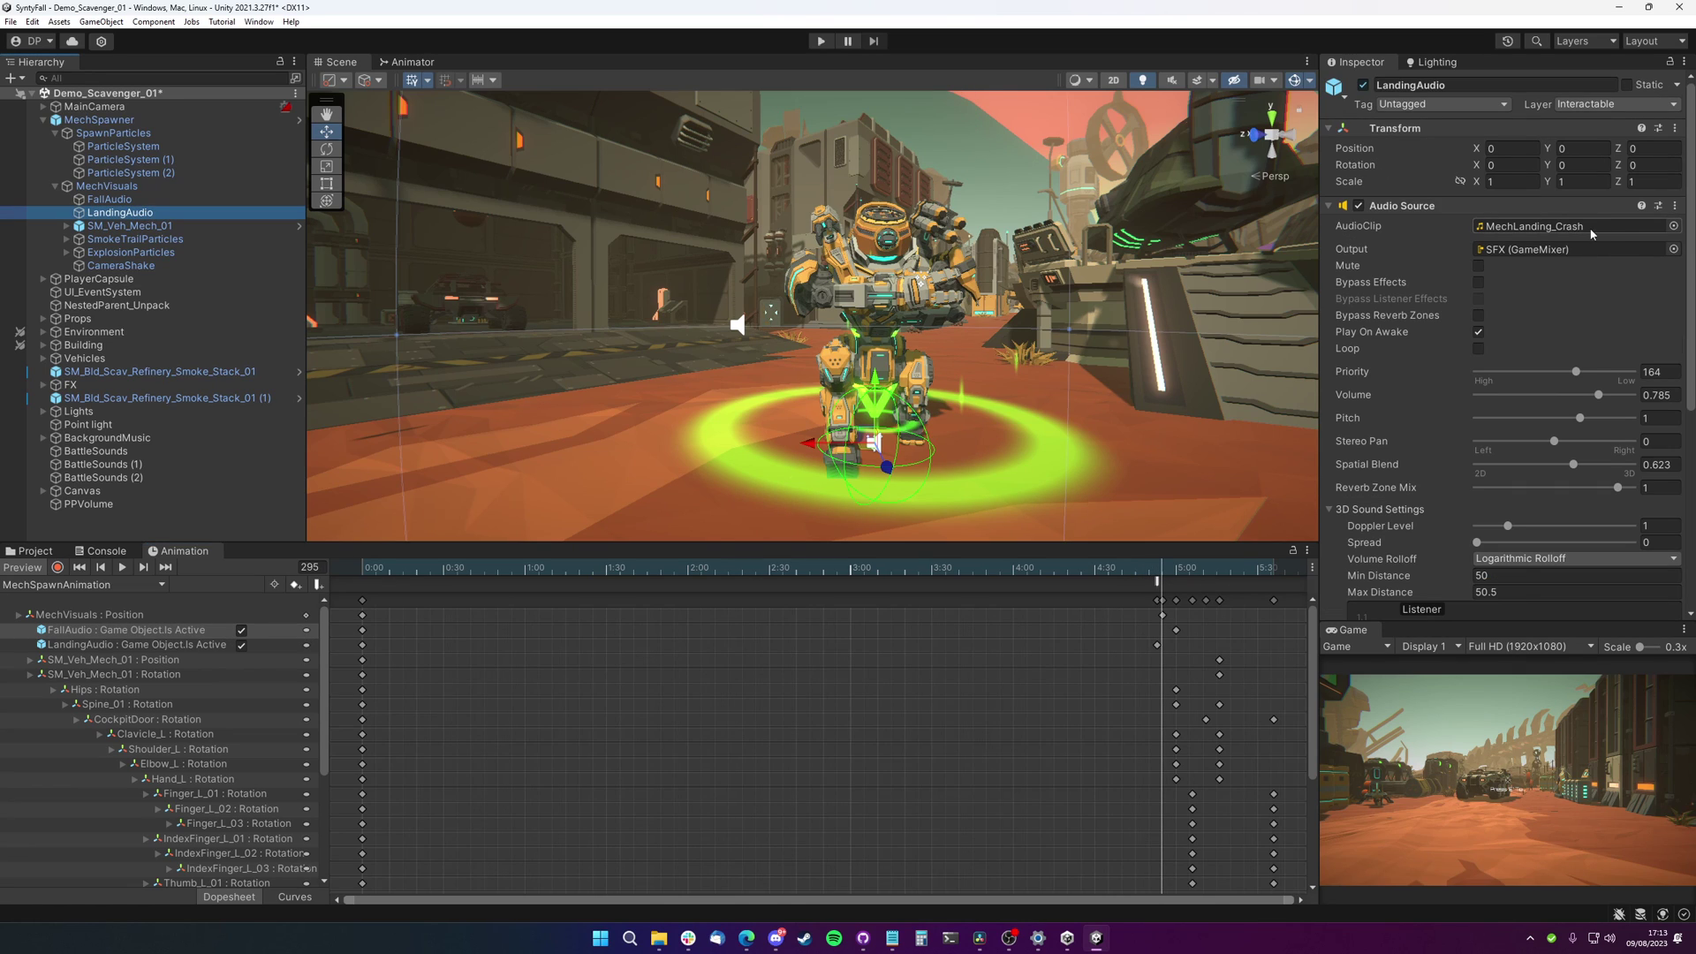
click(31, 551)
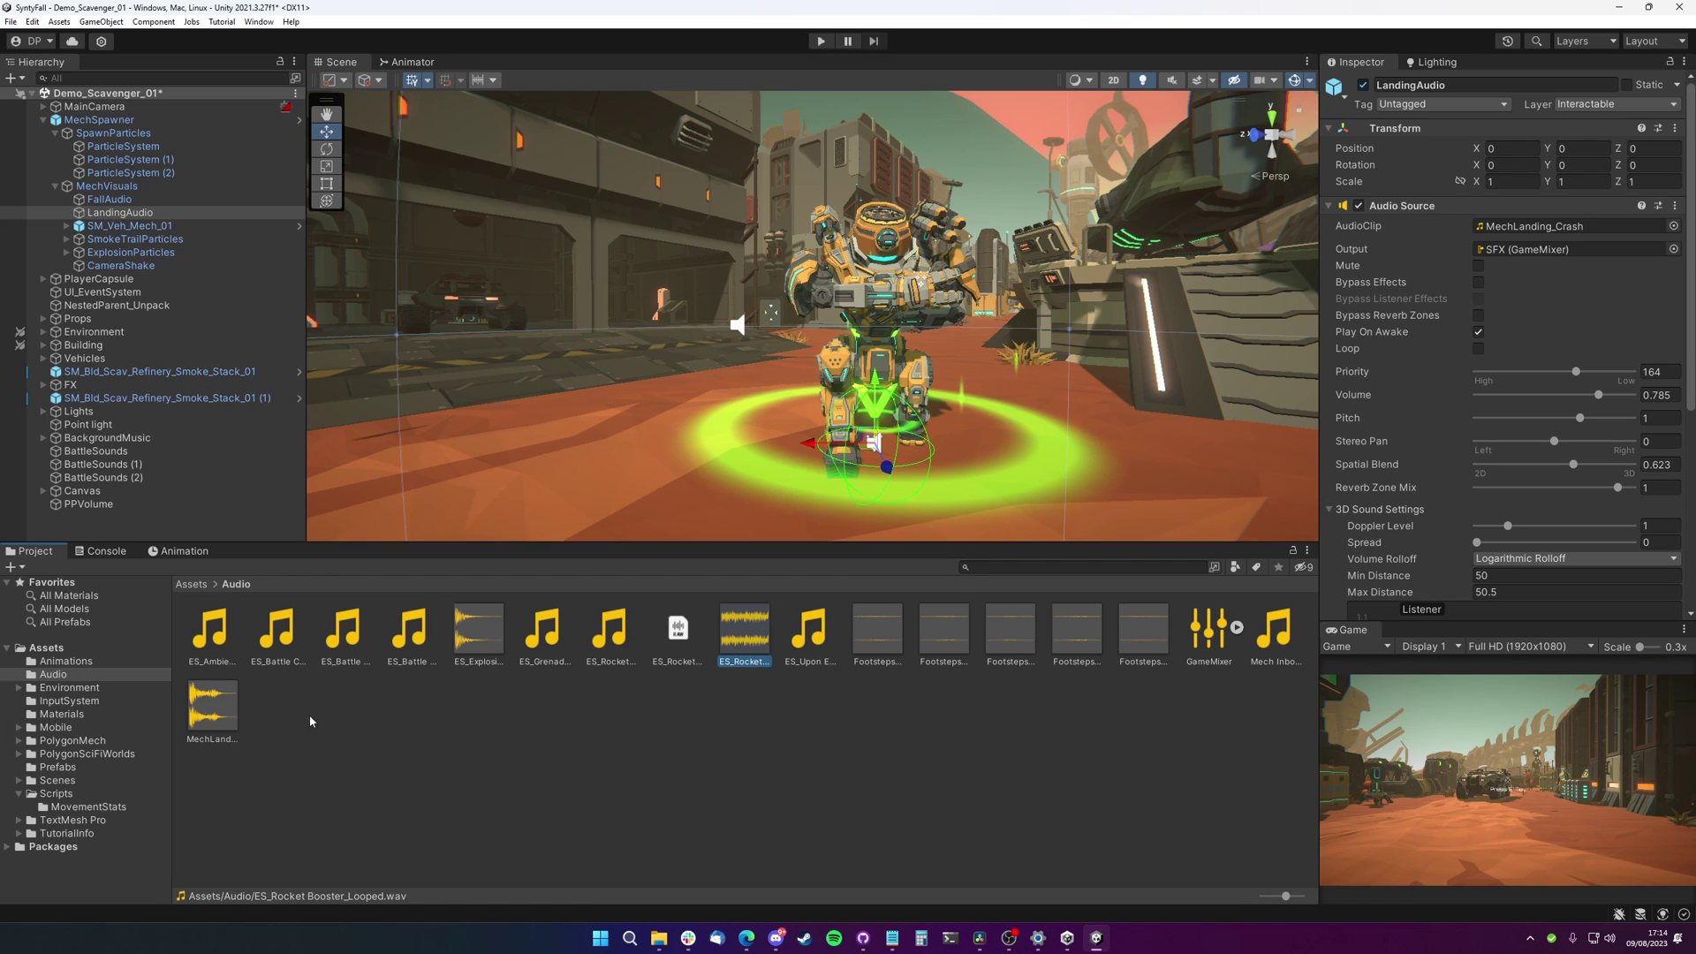
click(213, 722)
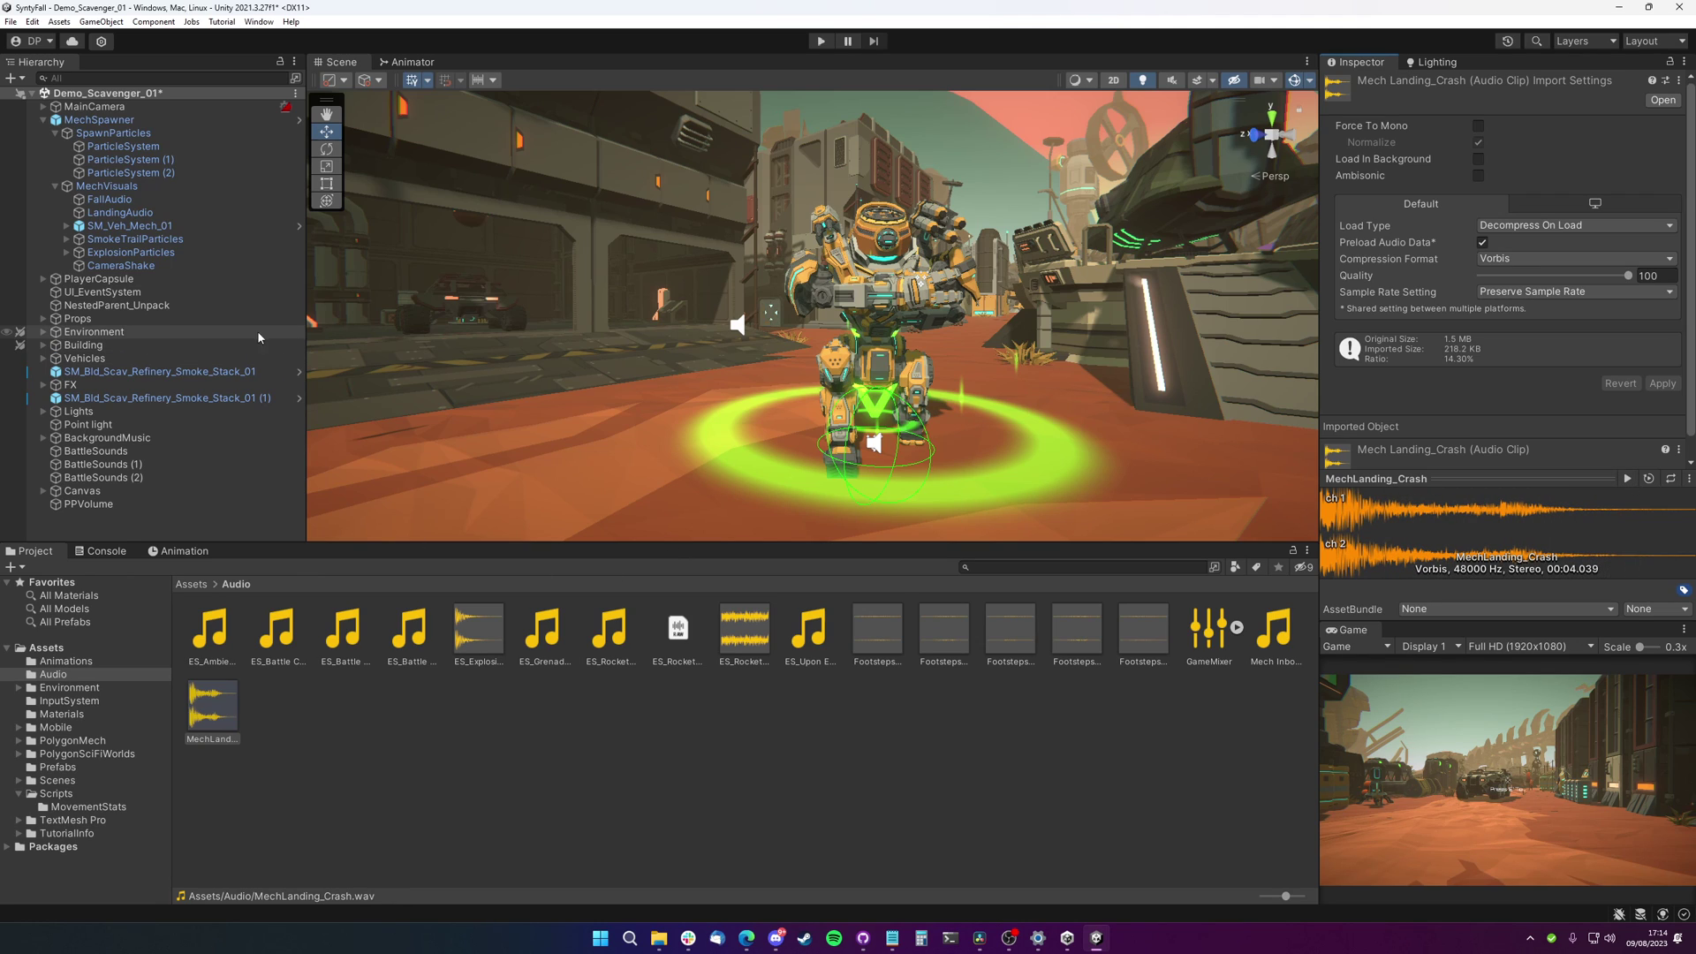
Move SmokeTrailParticles up beside the mech's upper body, to about X 1.02, Y 3.3, Z 0
click(184, 552)
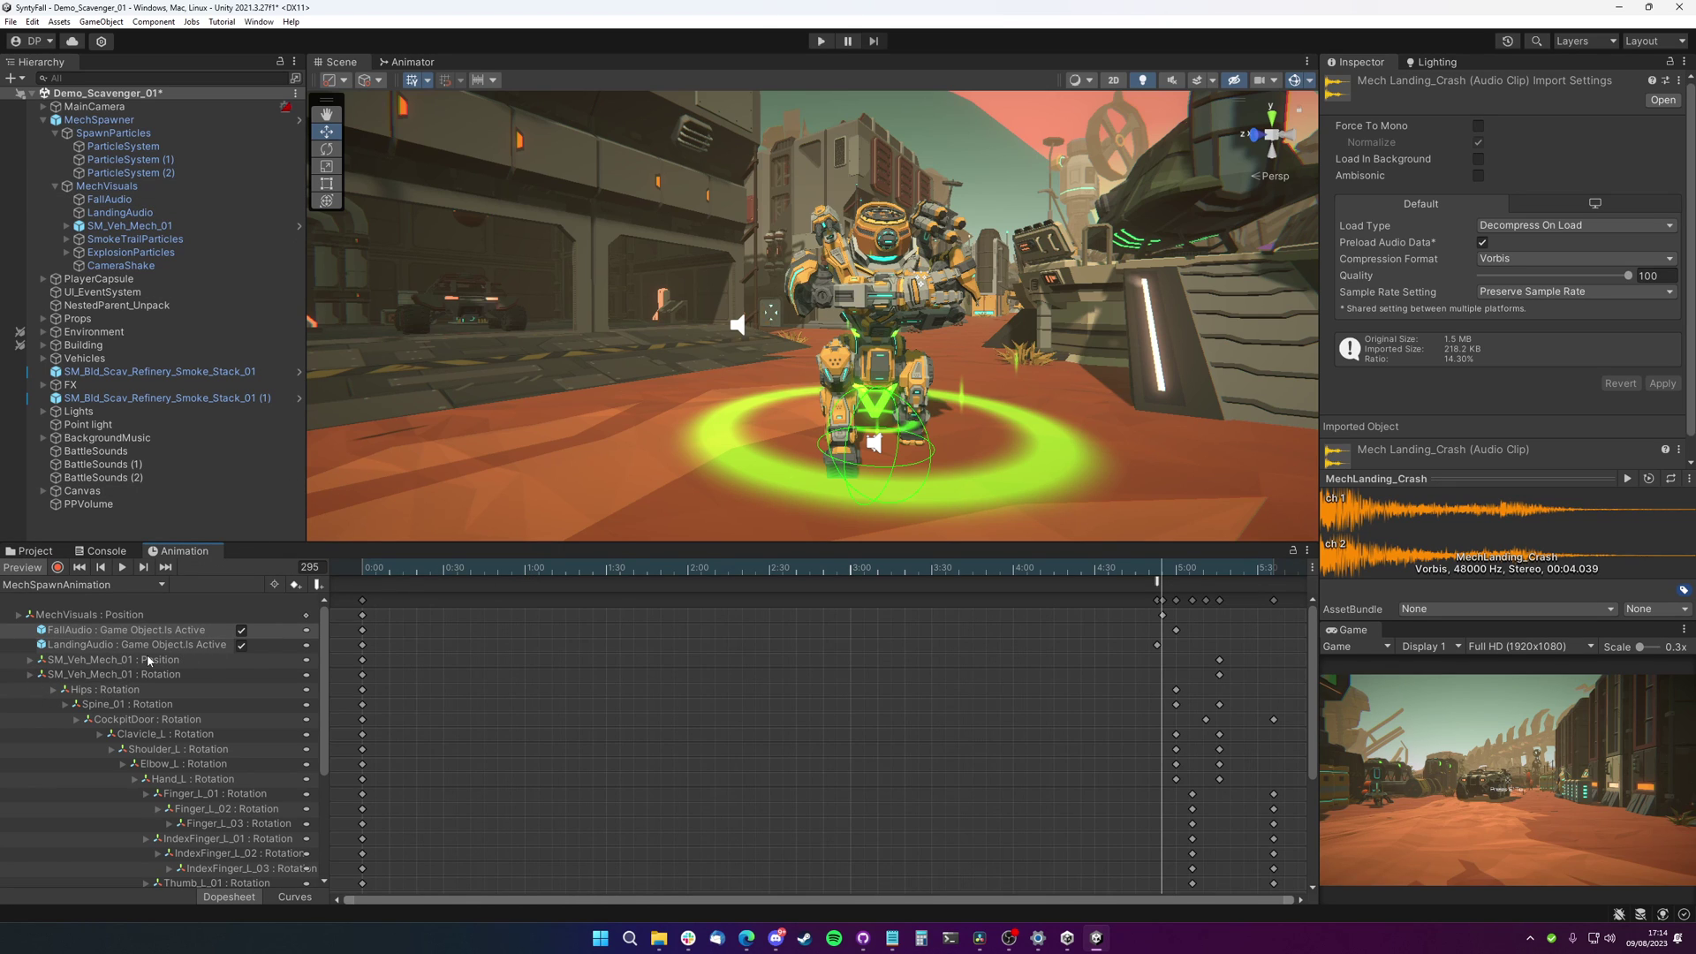
scroll(147, 661, down, 3)
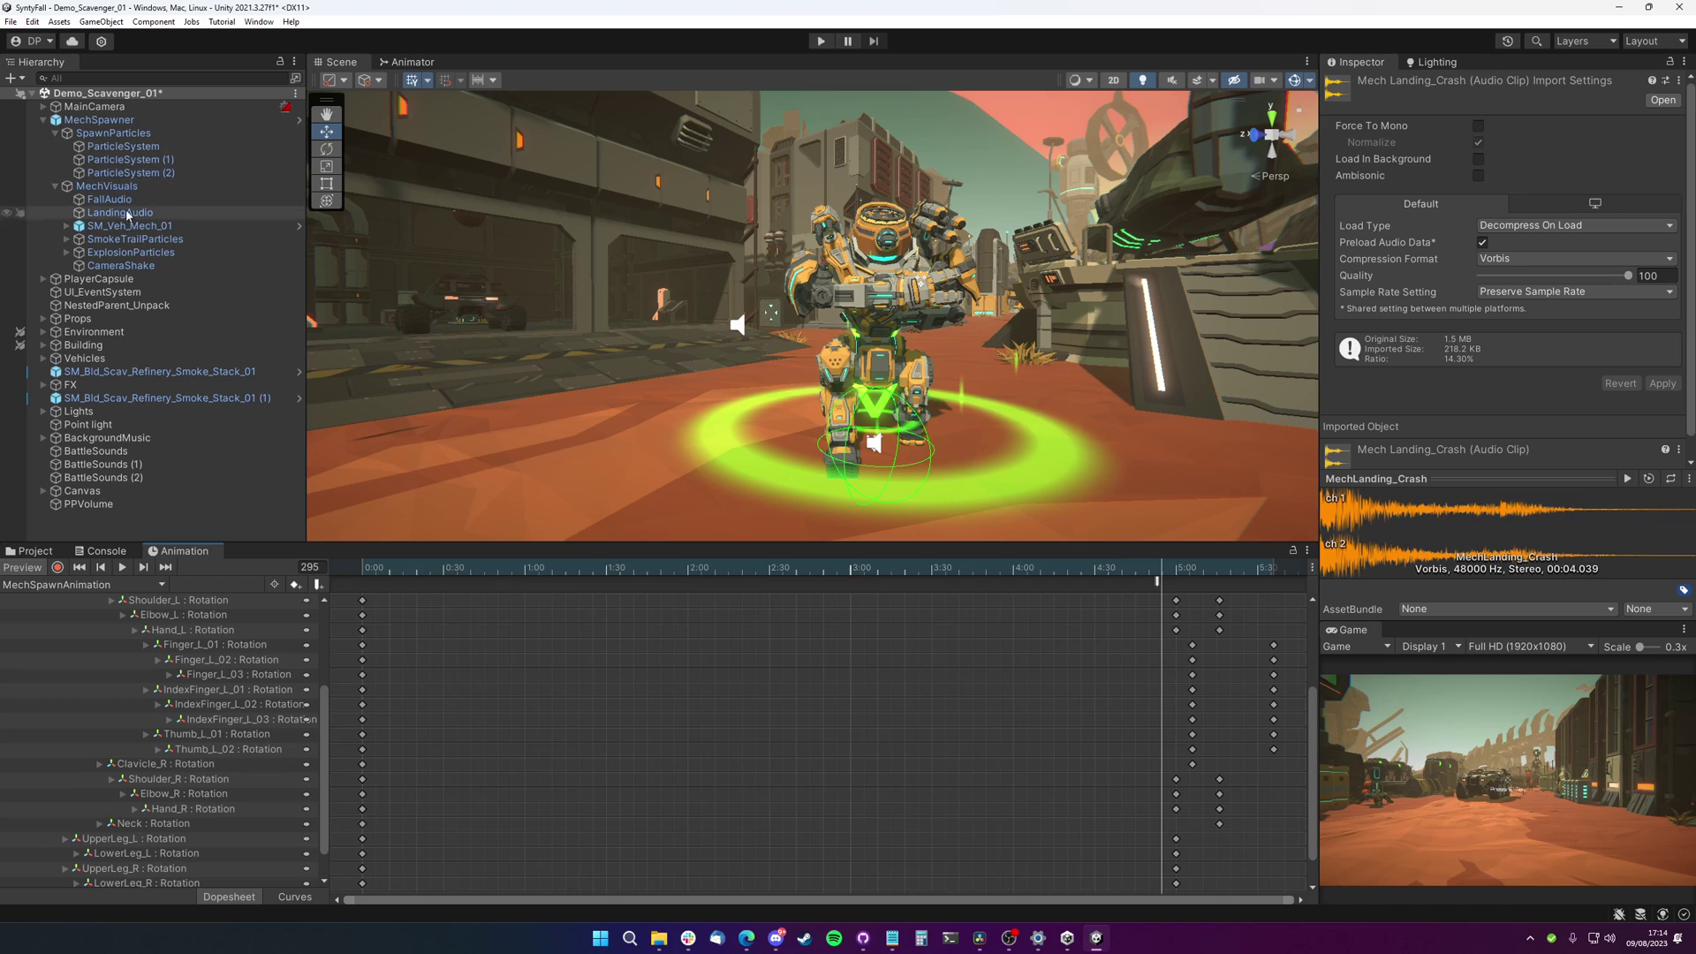
click(124, 240)
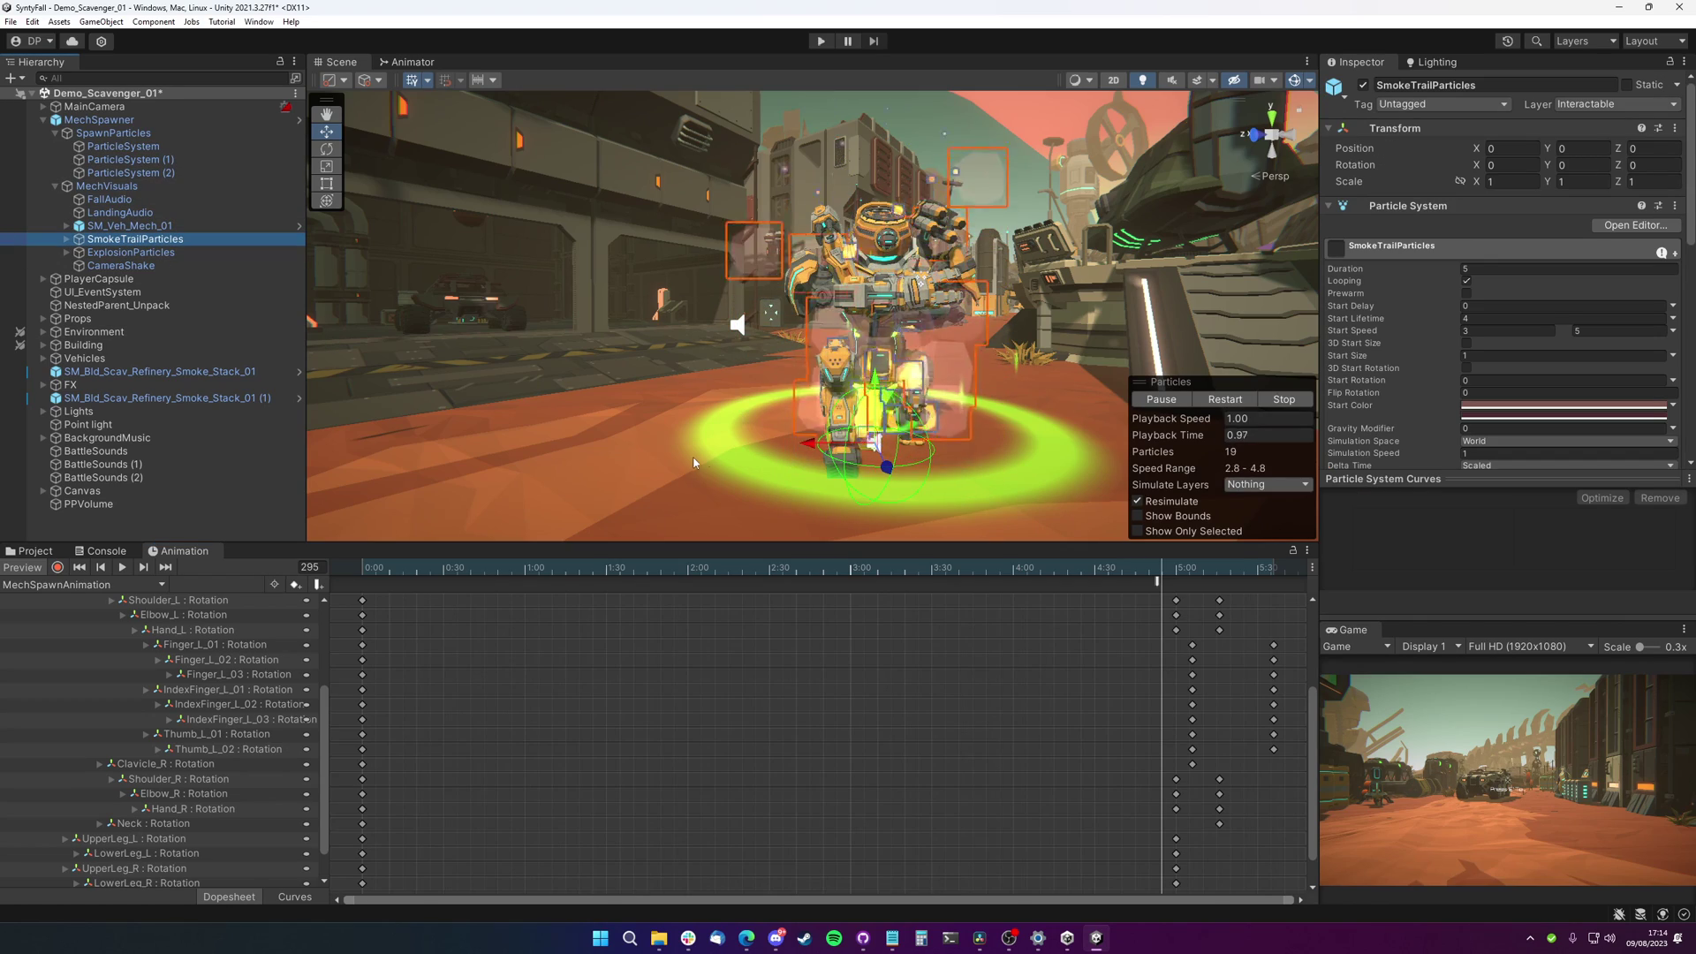
key(s)
right_drag(964, 450, 984, 489)
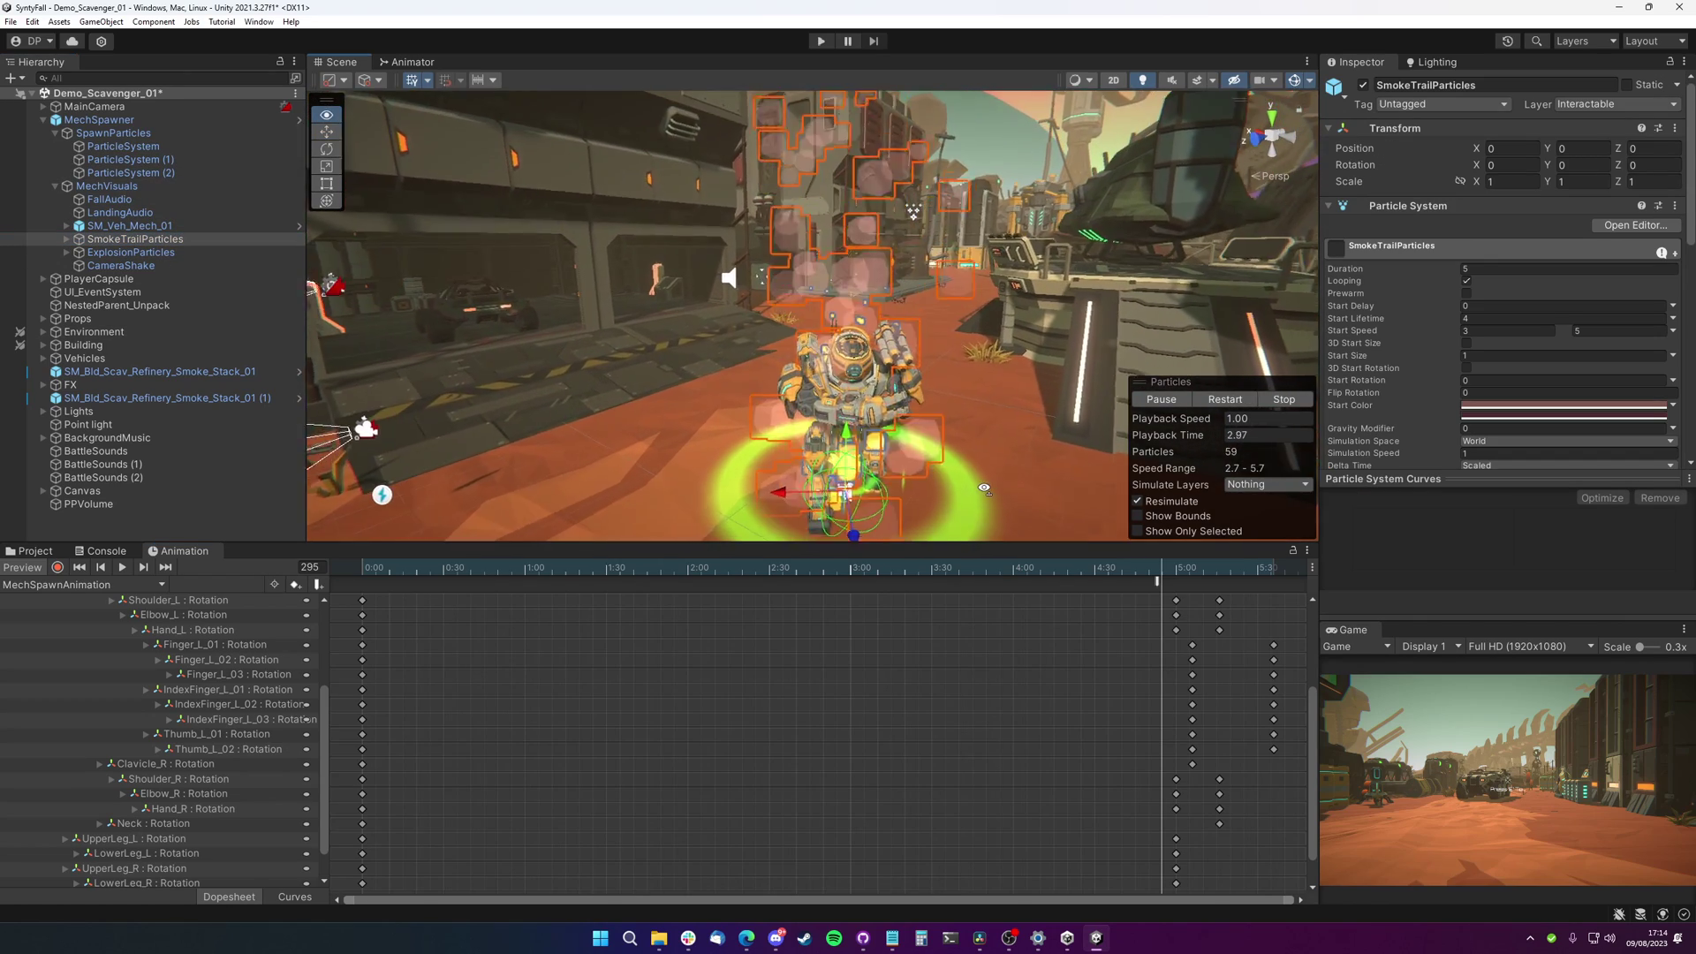
alt+drag(984, 488, 978, 506)
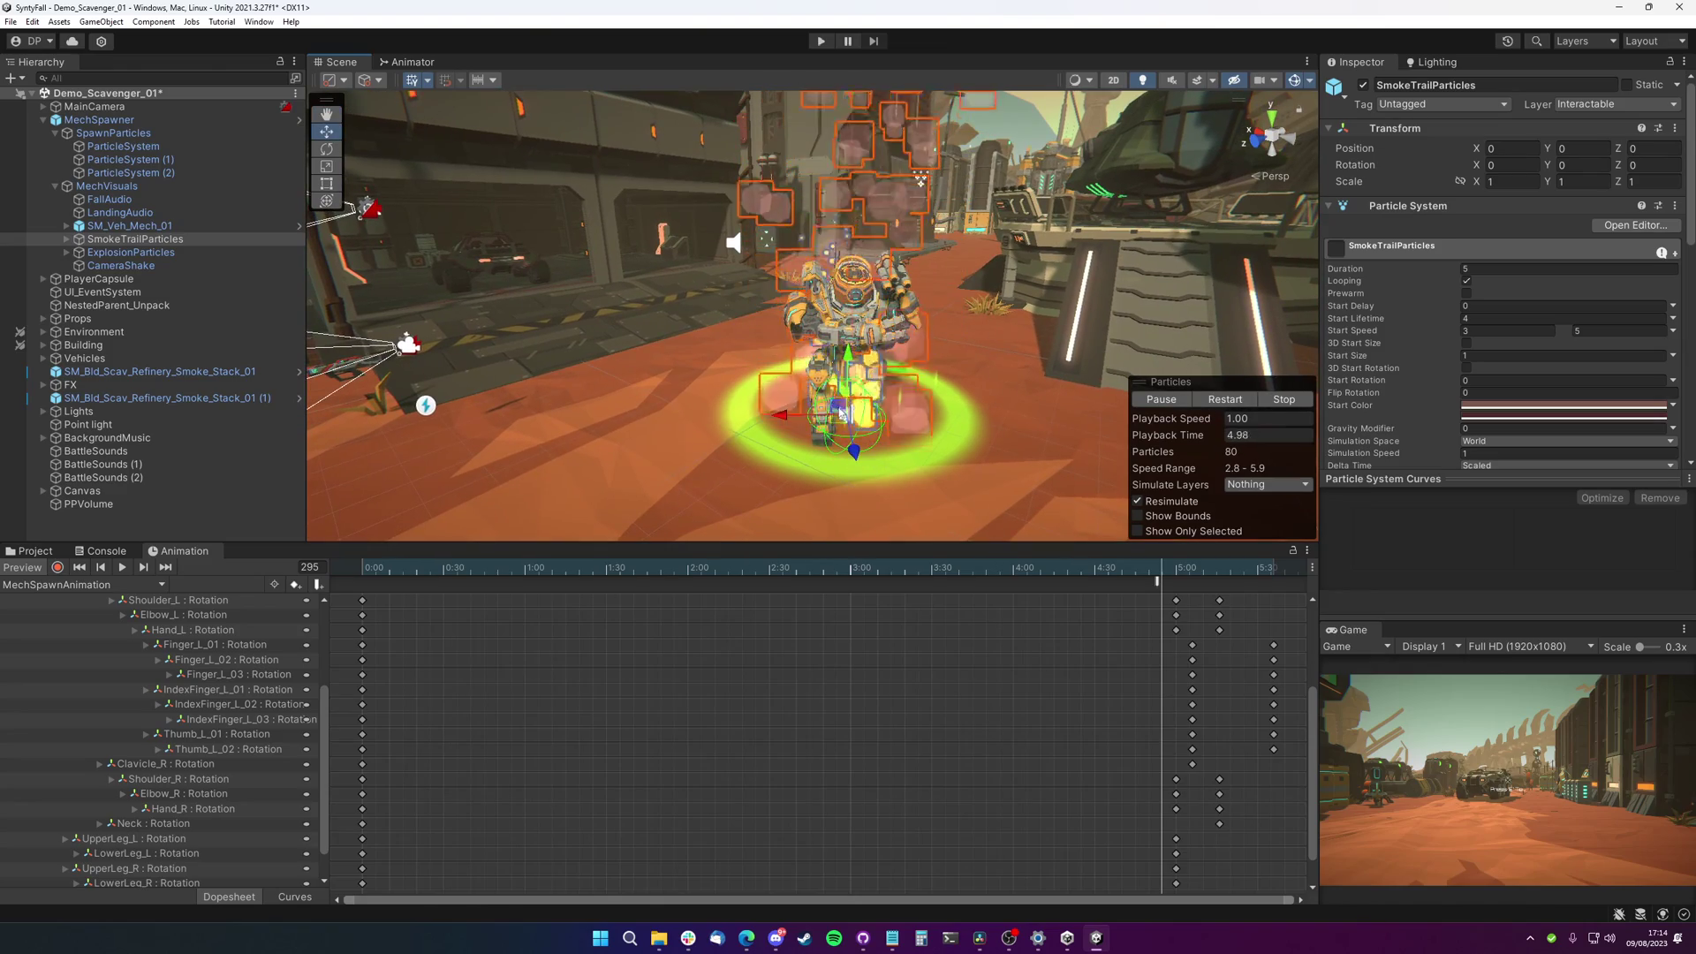
drag(842, 412, 808, 262)
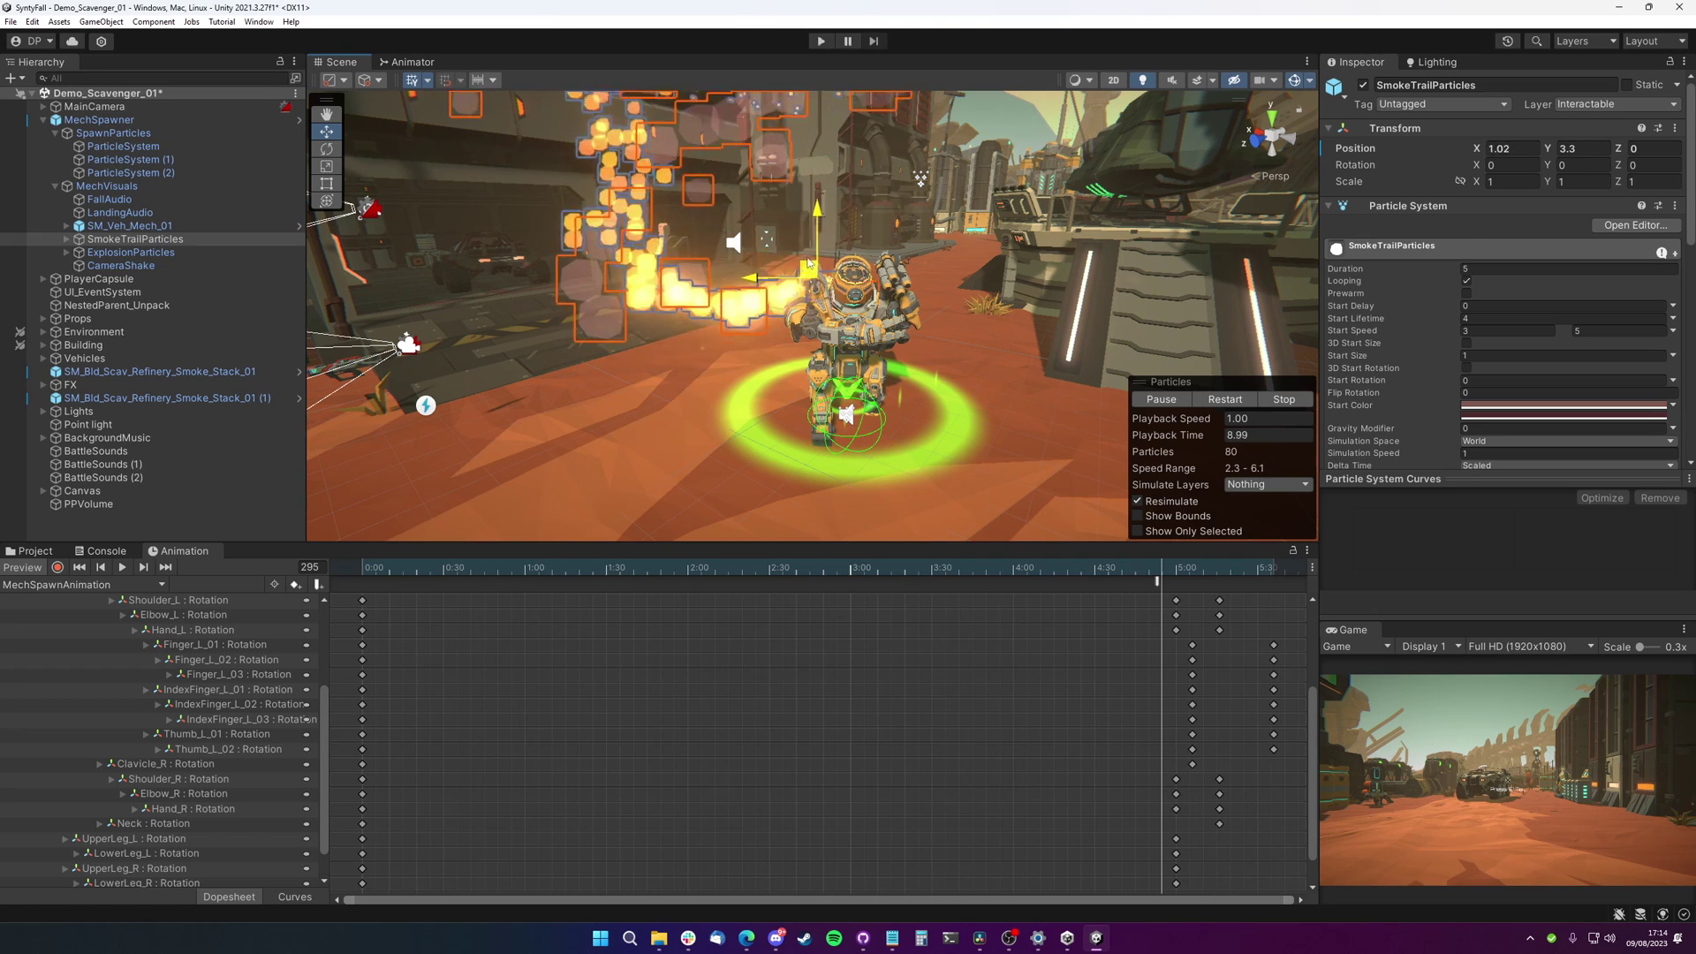
Undo the SmokeTrailParticles move and inspect the particle settings of its child SmokeTrailParticles (1)
key(ctrl+z)
scroll(1361, 270, down, 1)
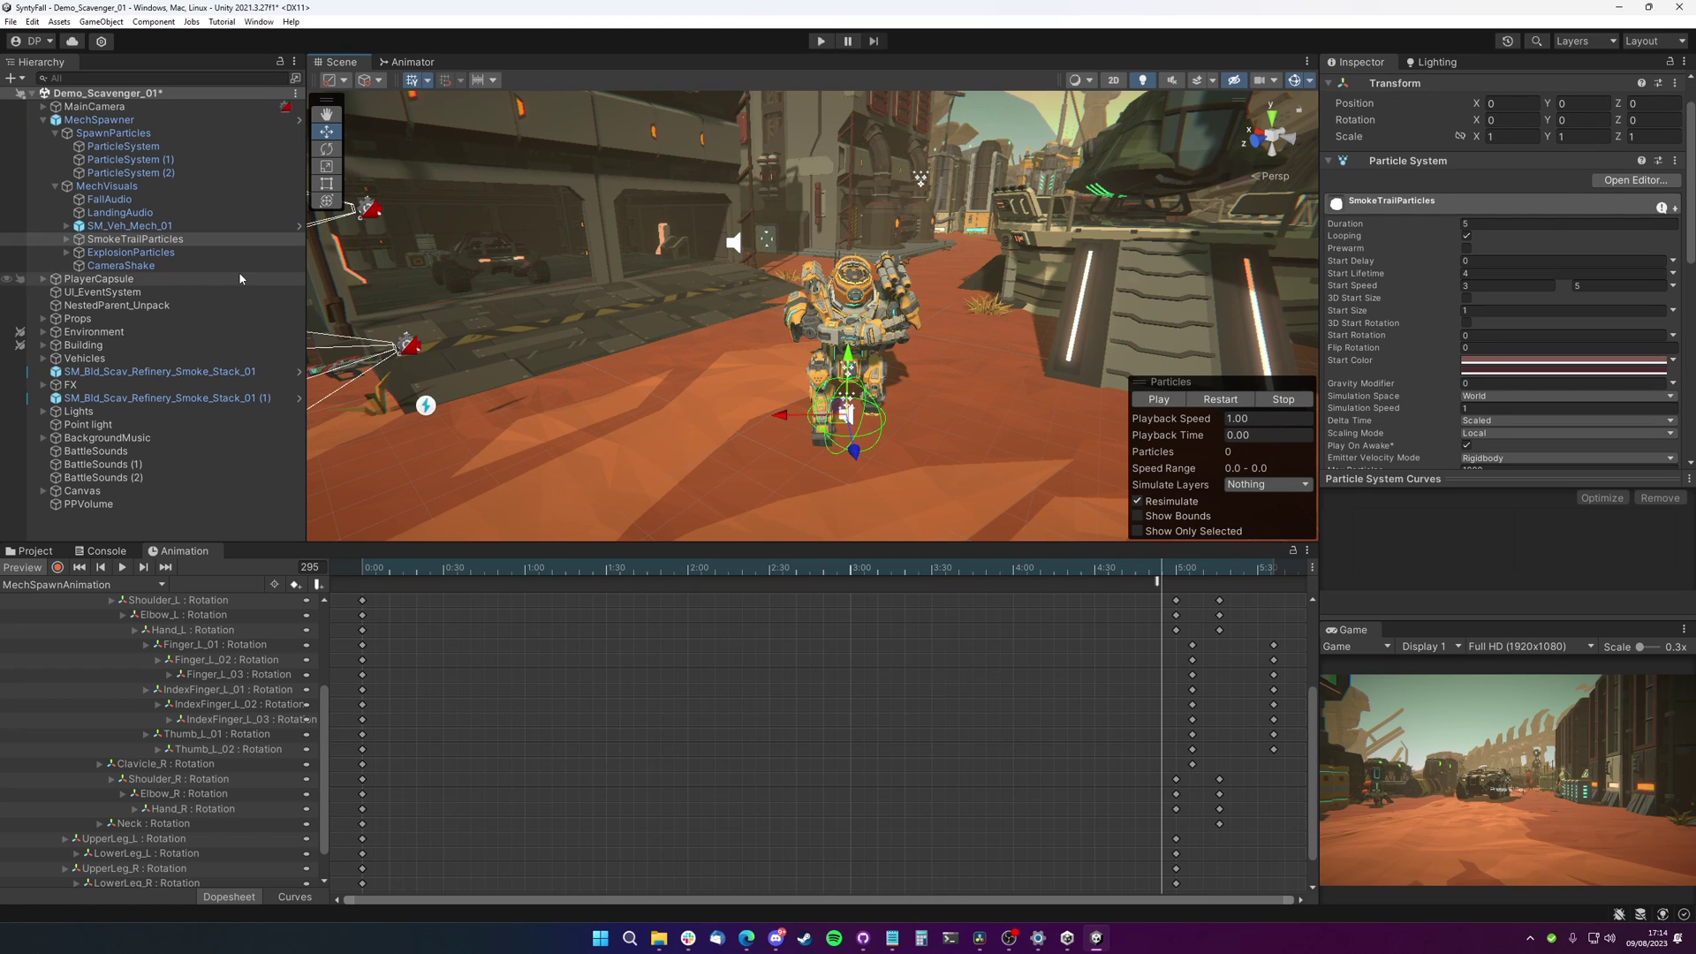
click(70, 242)
click(68, 240)
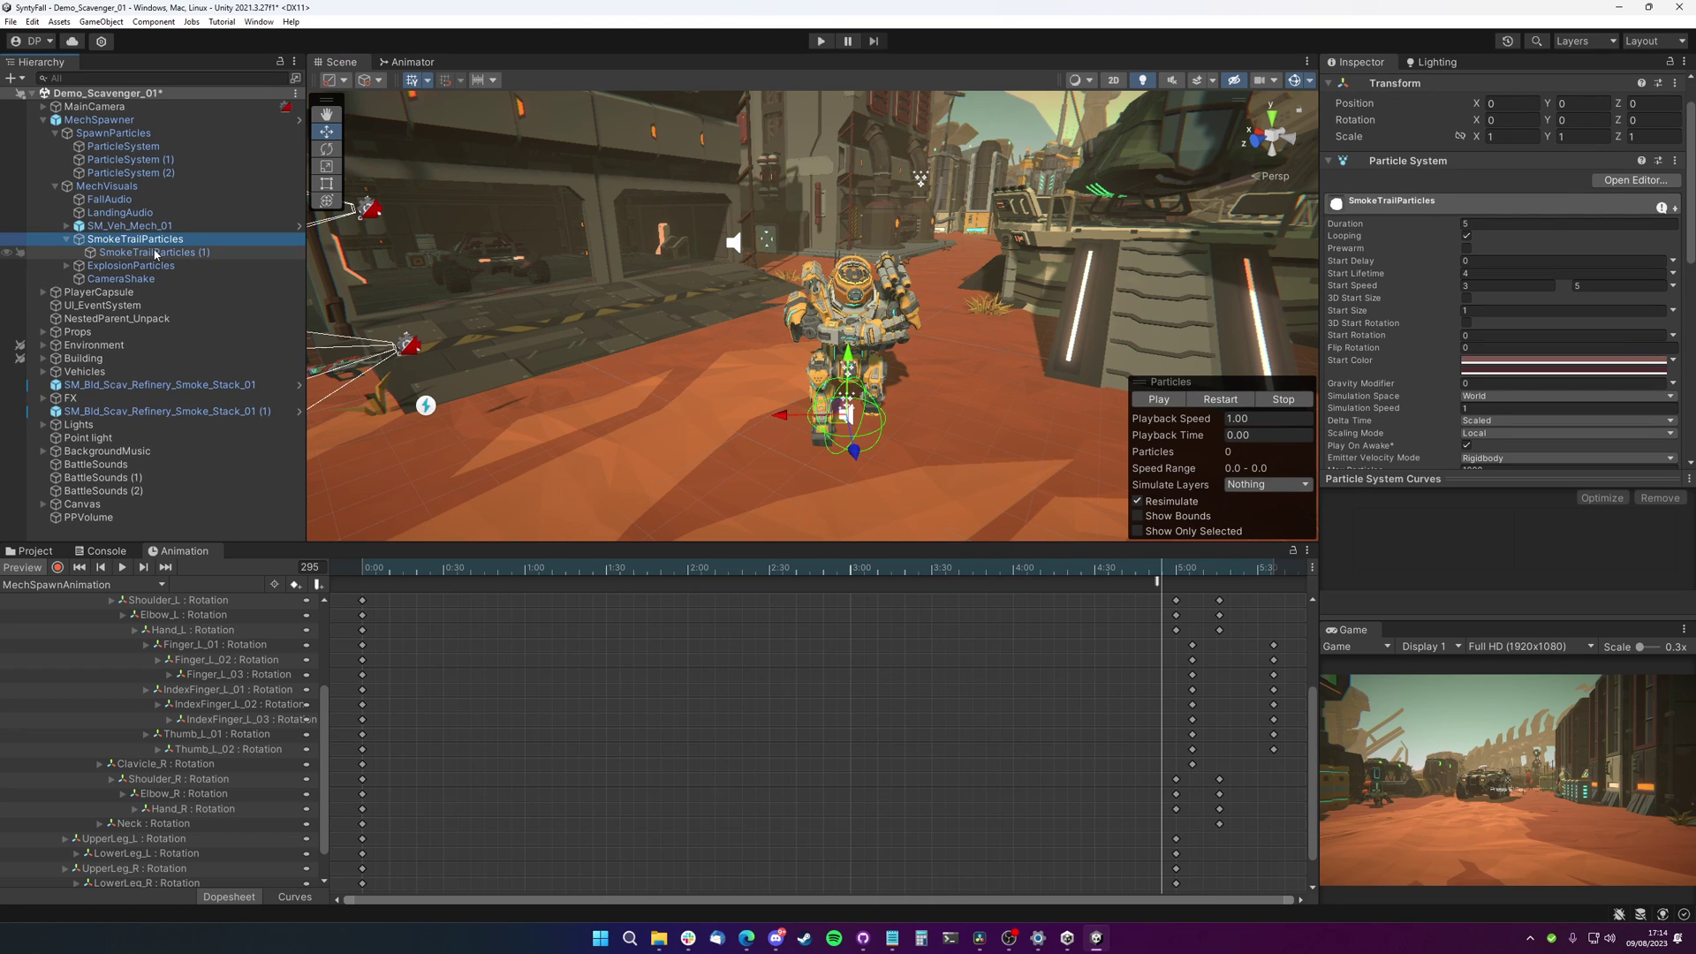
click(160, 254)
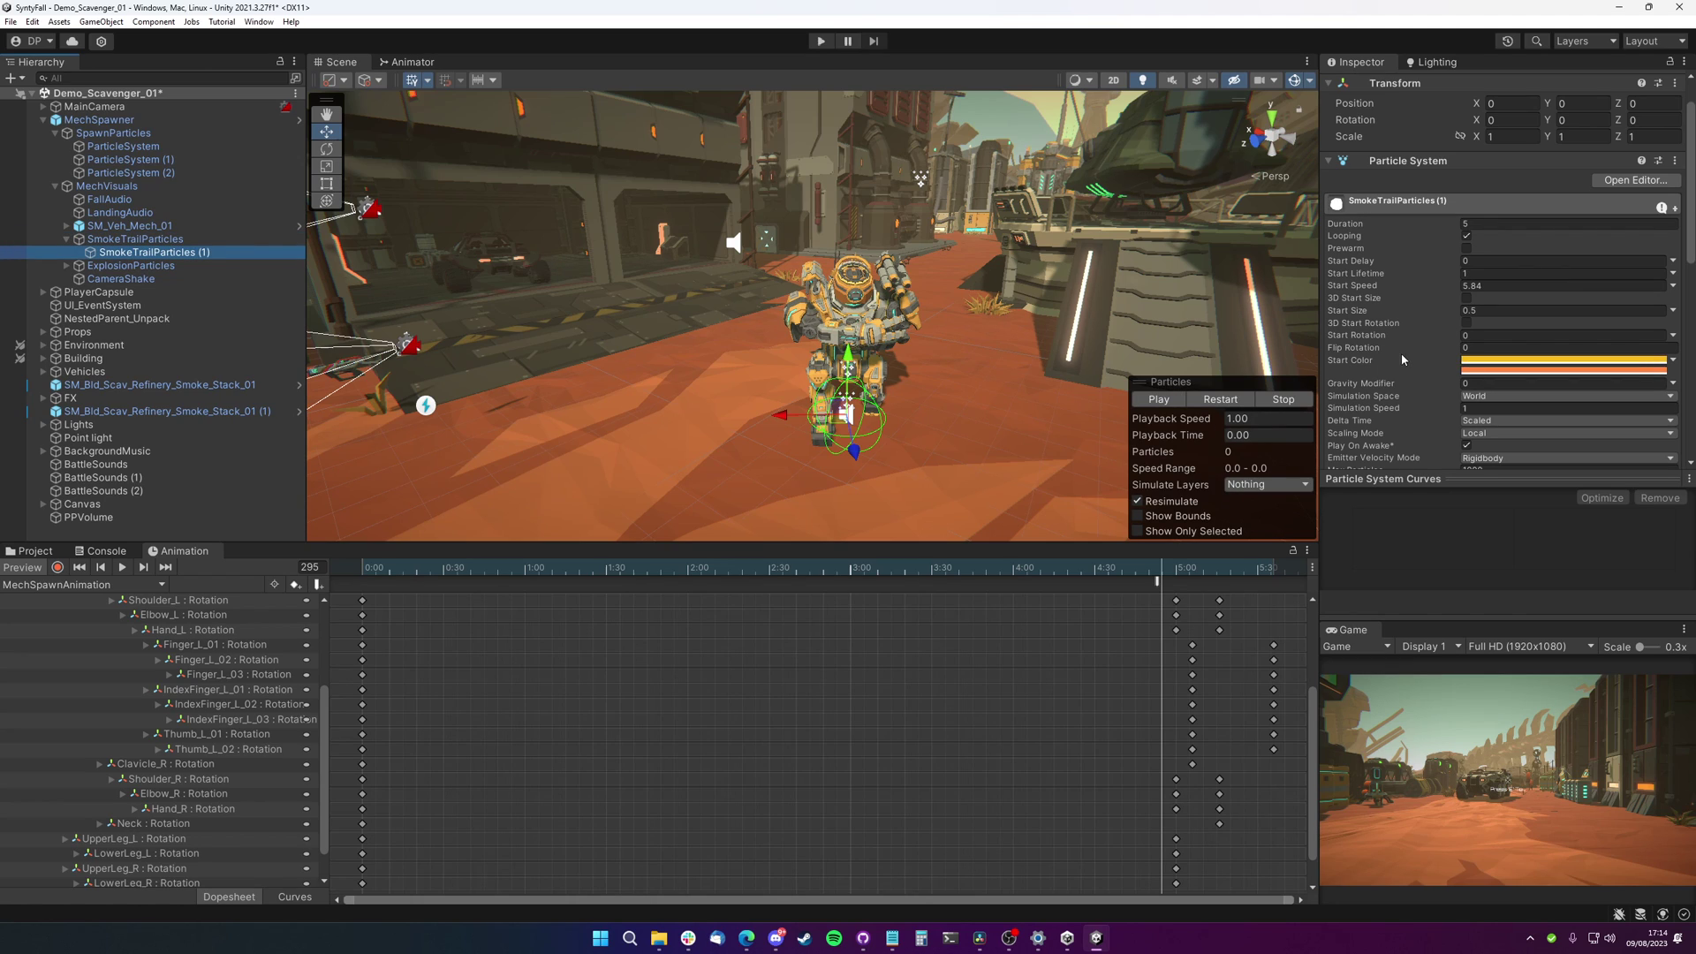
Move SmokeTrailParticles to about X 1.33, Y 3.54, Z 3.98, replay its particles, and undo the move
click(173, 242)
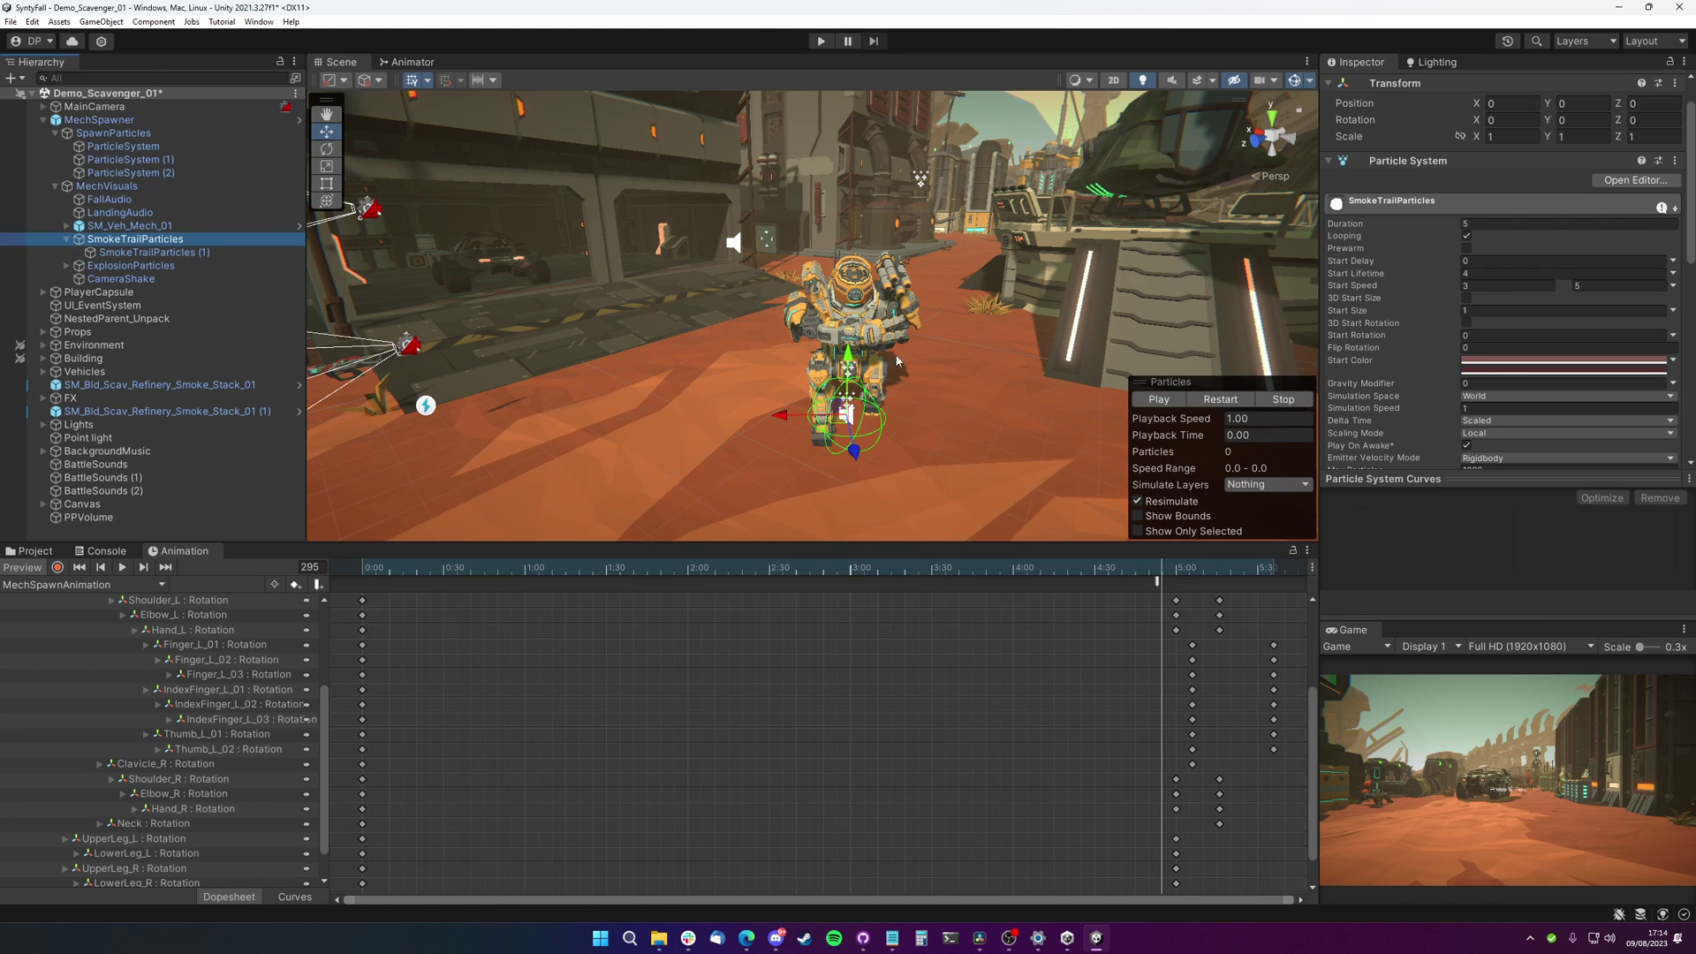
drag(843, 412, 811, 340)
click(1224, 399)
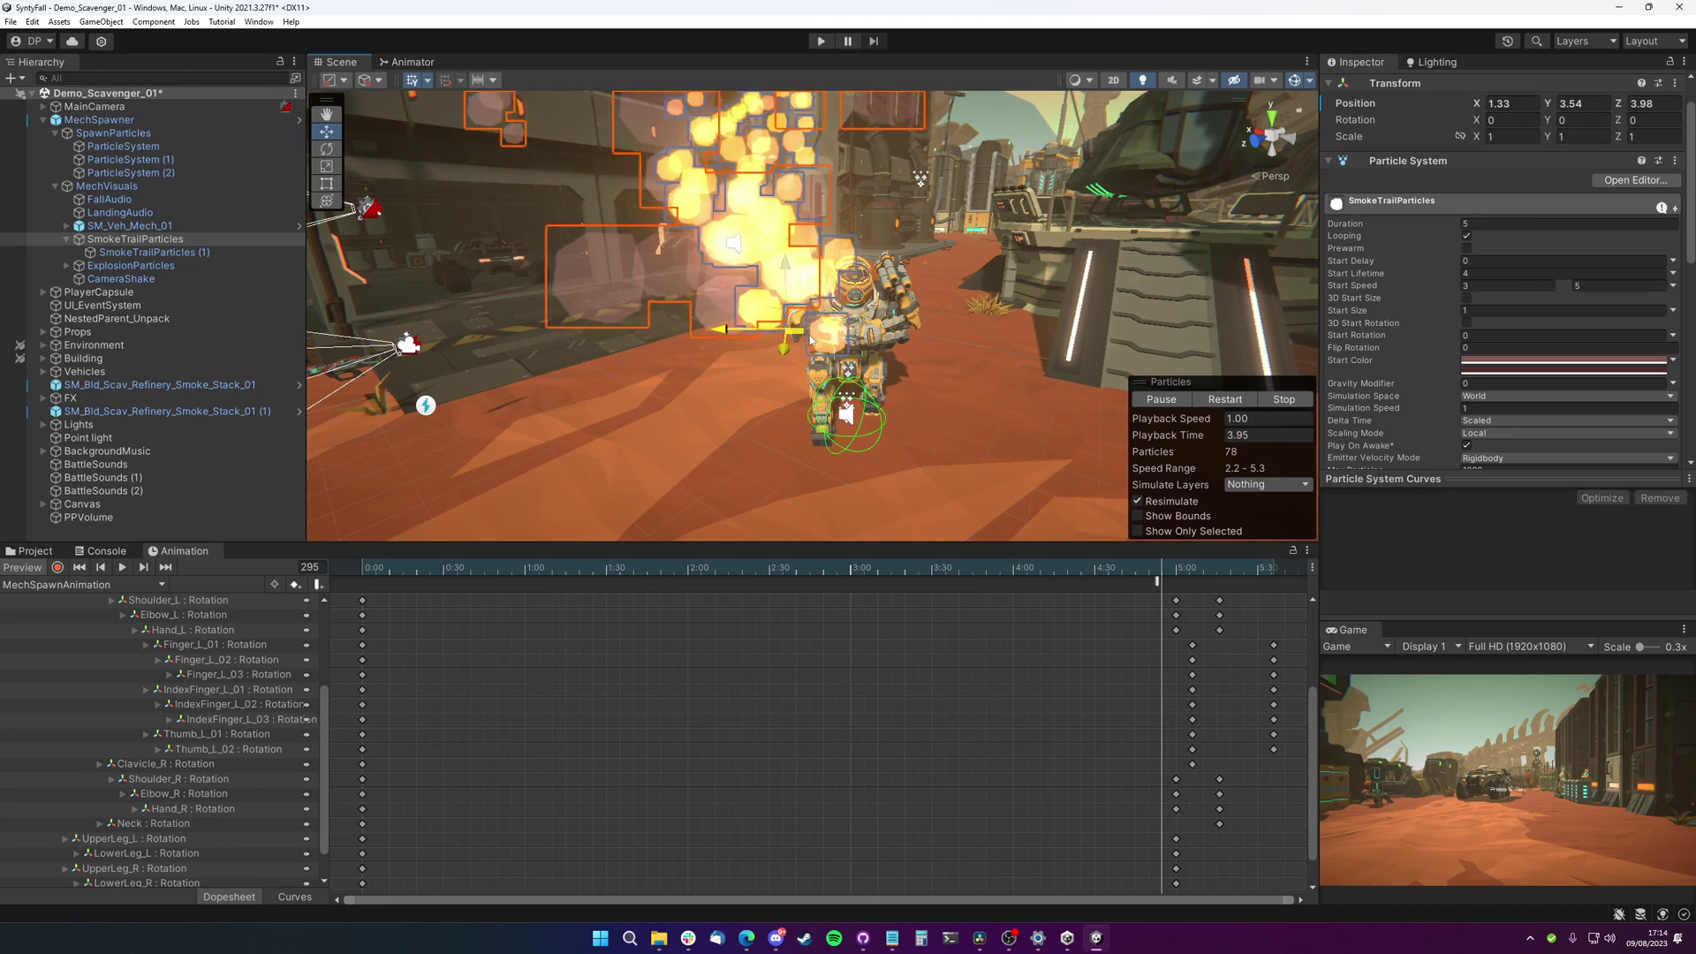
key(ctrl+z)
Preview the falling smoke trail by raising SmokeTrailParticles to about X 2.29, Y 27.93, replaying its particles and lowering it toward the ground
key(s)
right_drag(839, 402, 855, 370)
alt+drag(856, 371, 794, 155)
right_drag(759, 466, 777, 316)
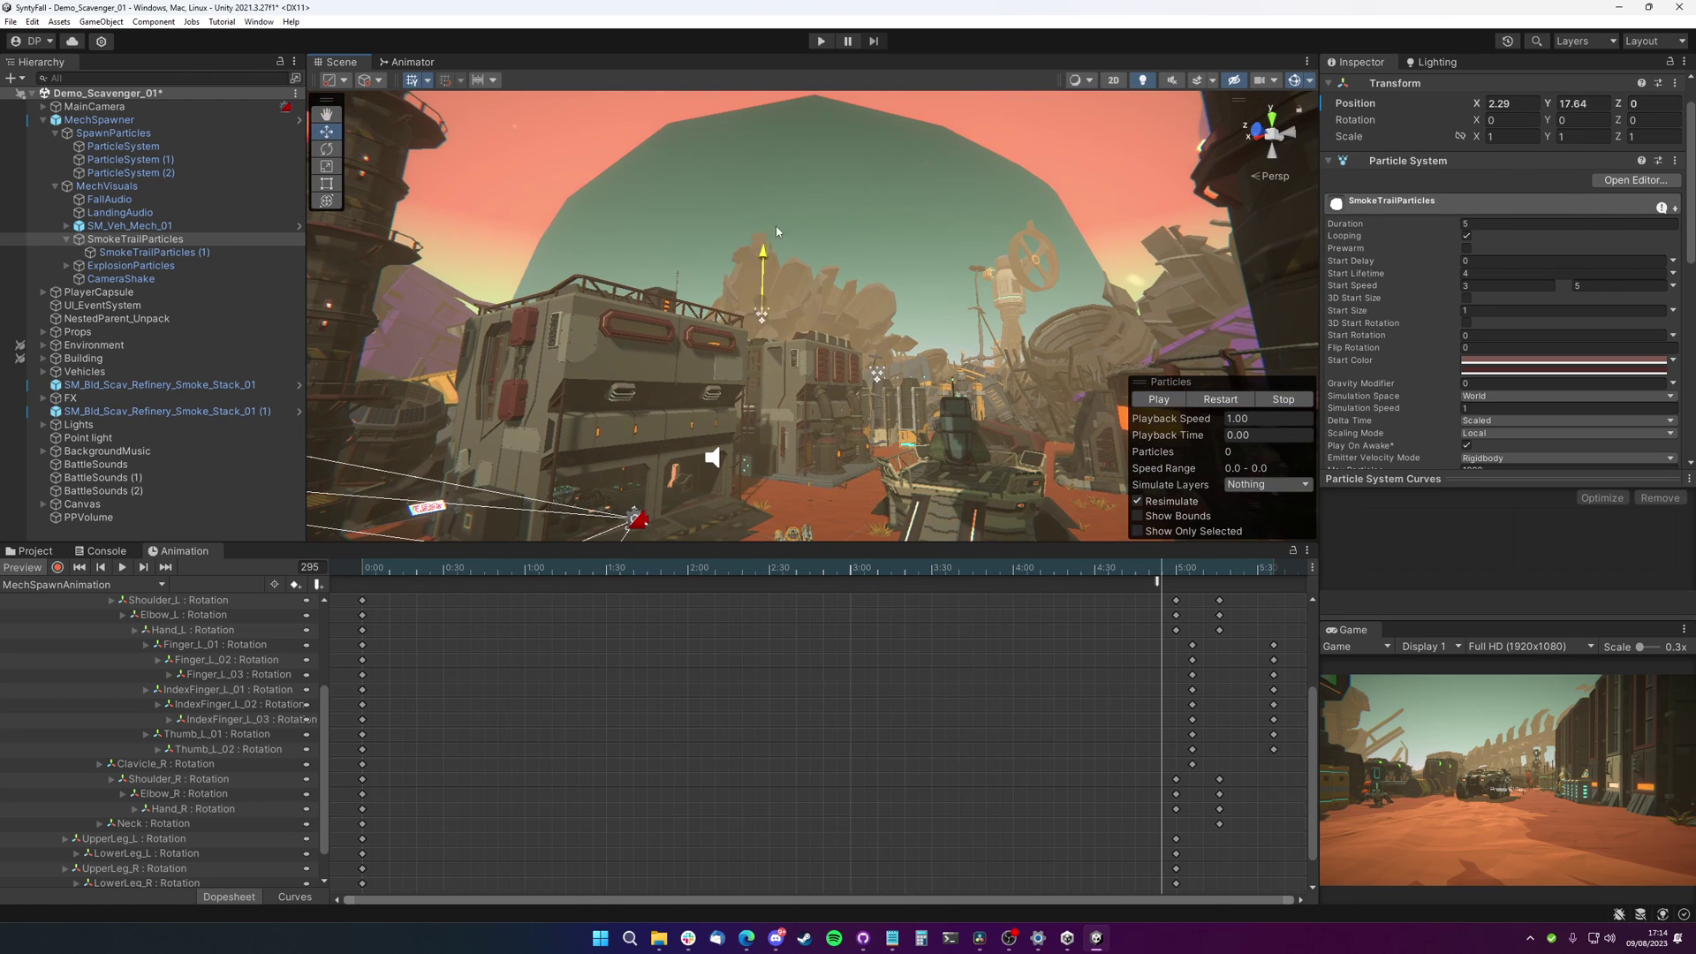
click(1233, 399)
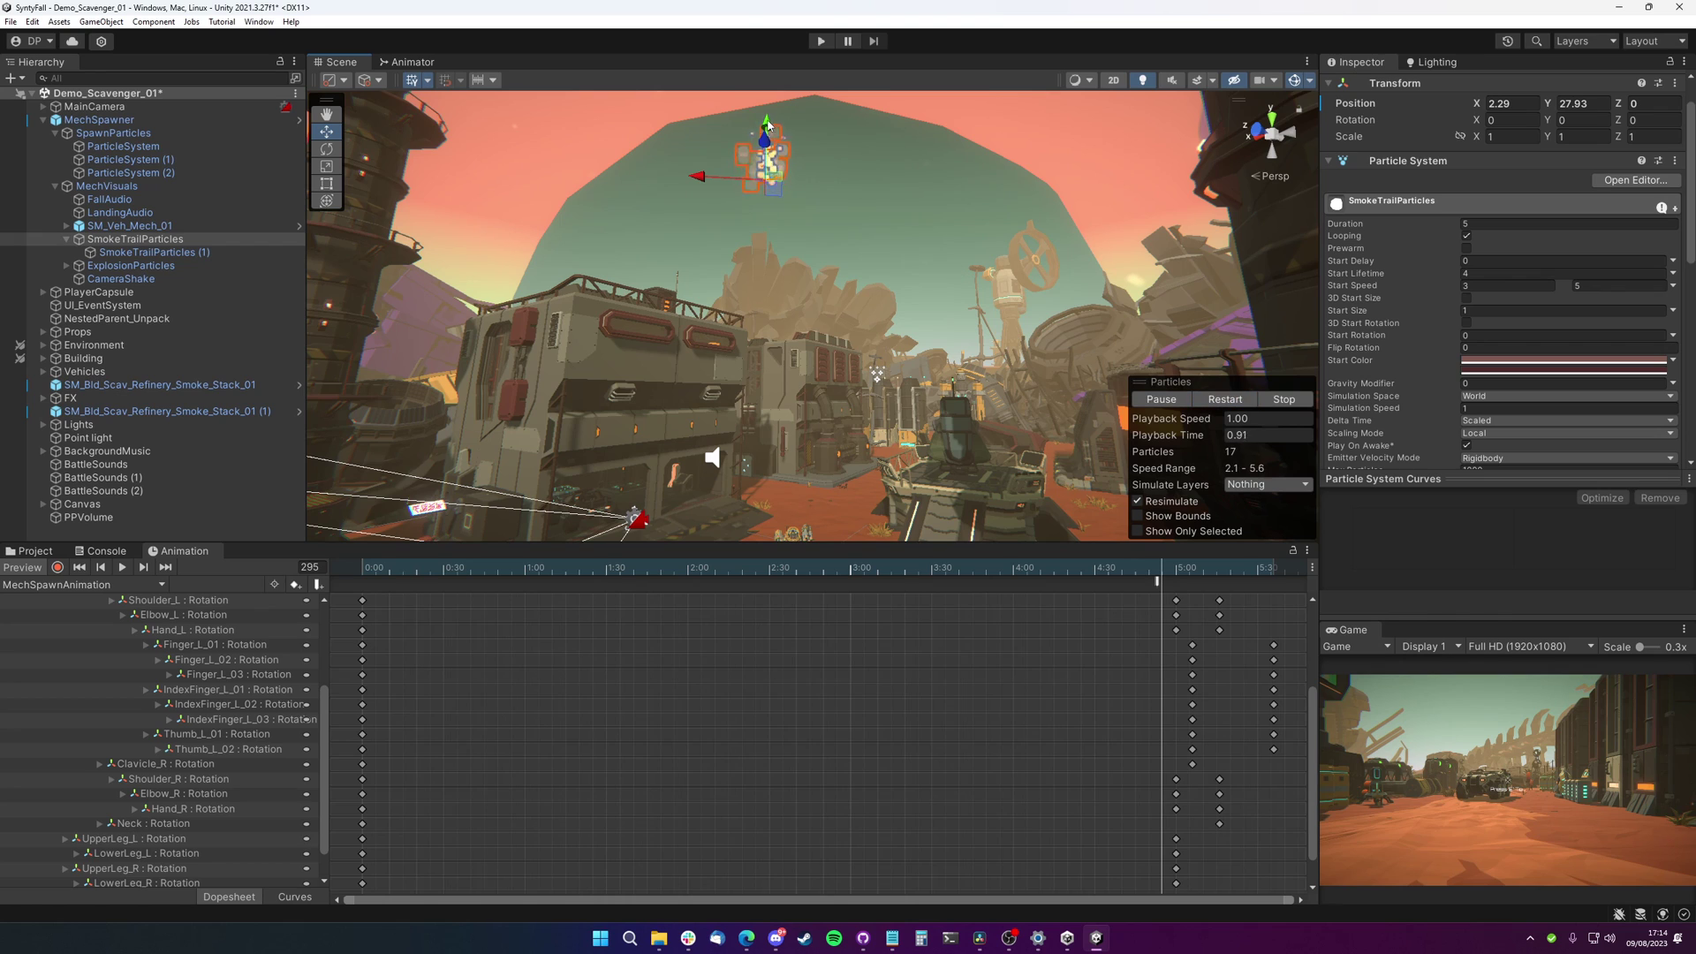
drag(767, 126, 783, 304)
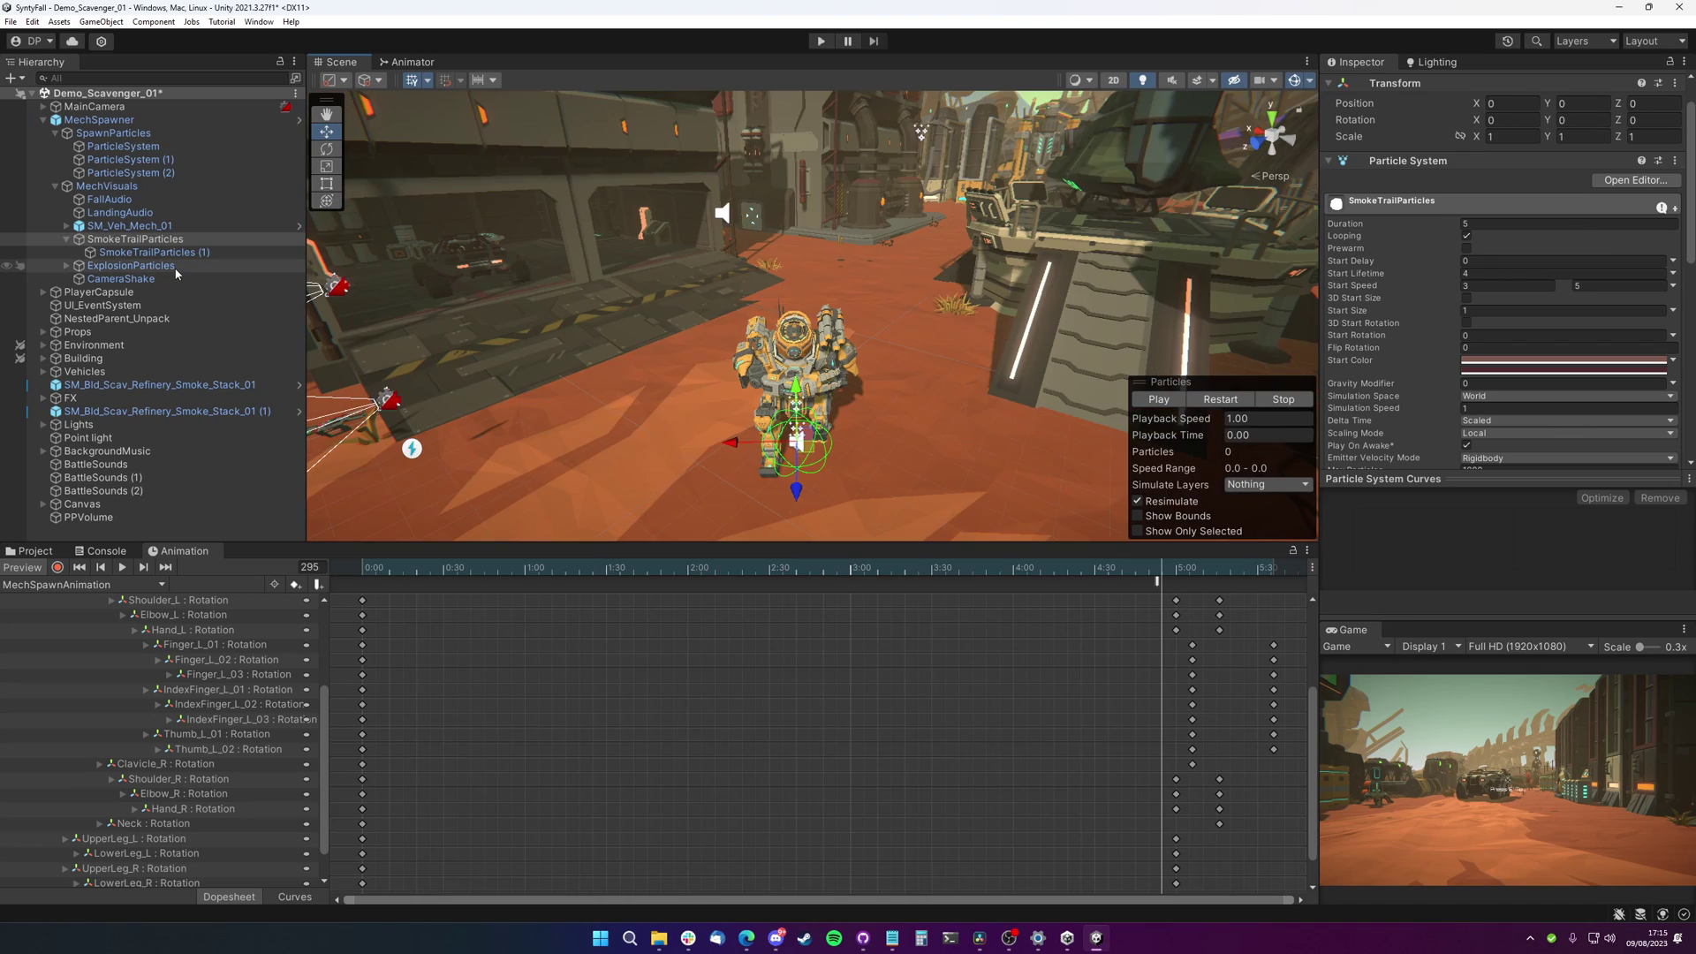
Replay the ExplosionParticles burst and scrub MechSpawnAnimation to frame 297, just after the landing
click(175, 267)
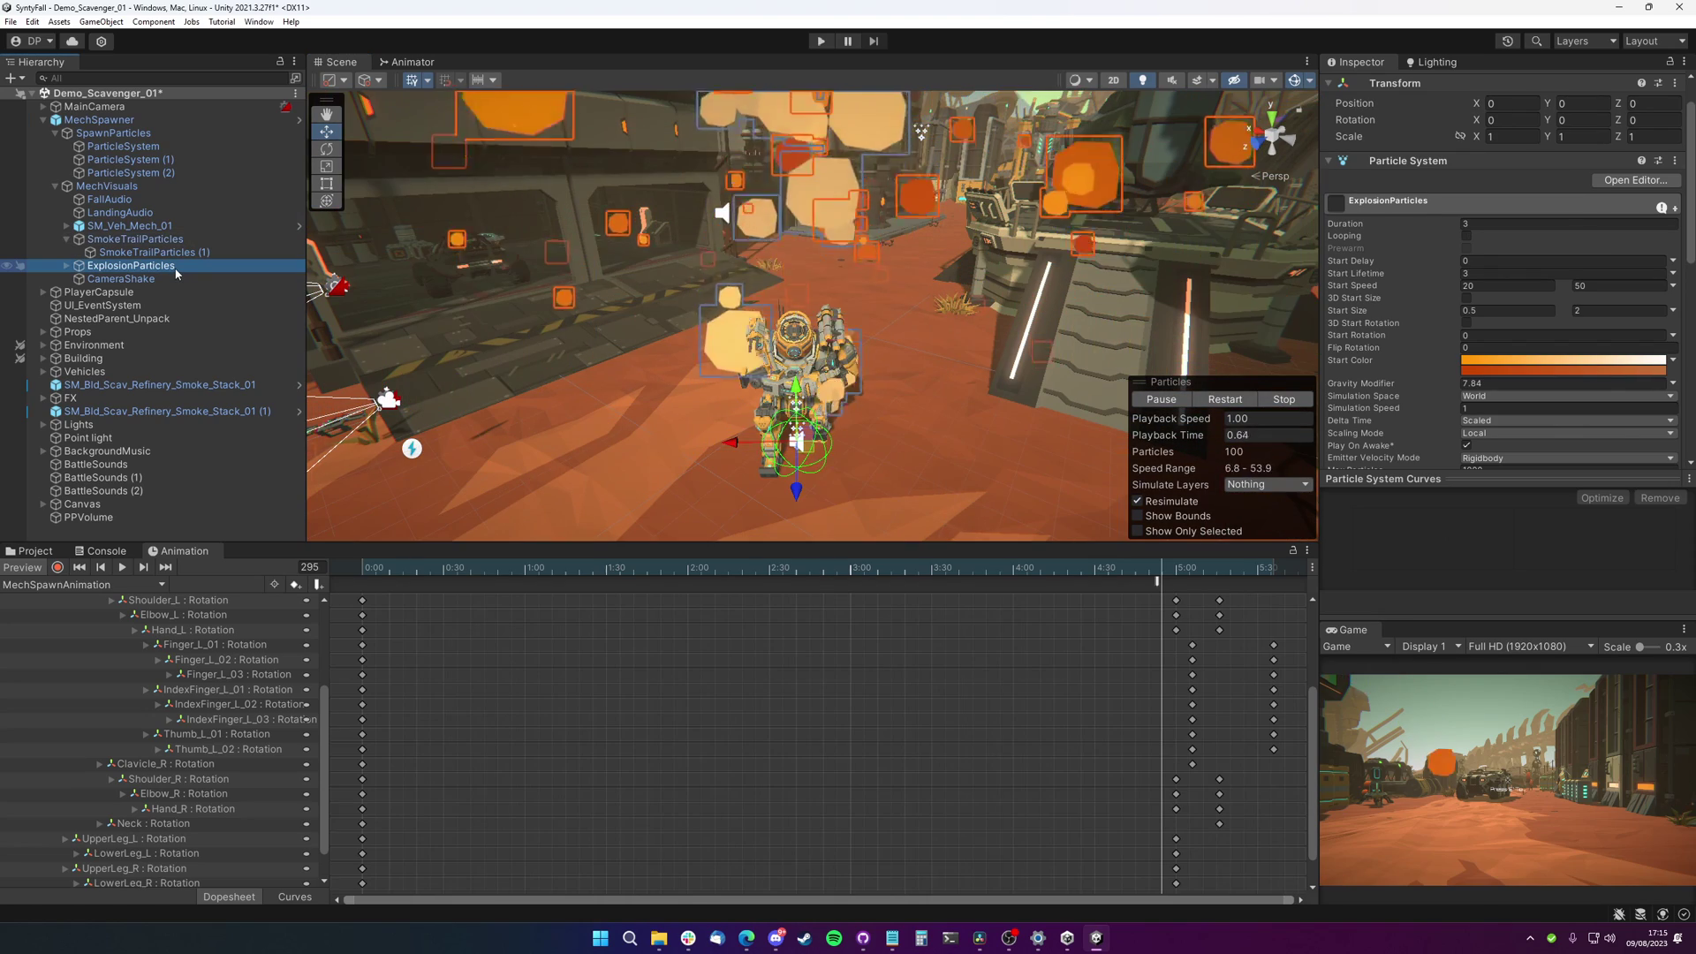
click(1225, 399)
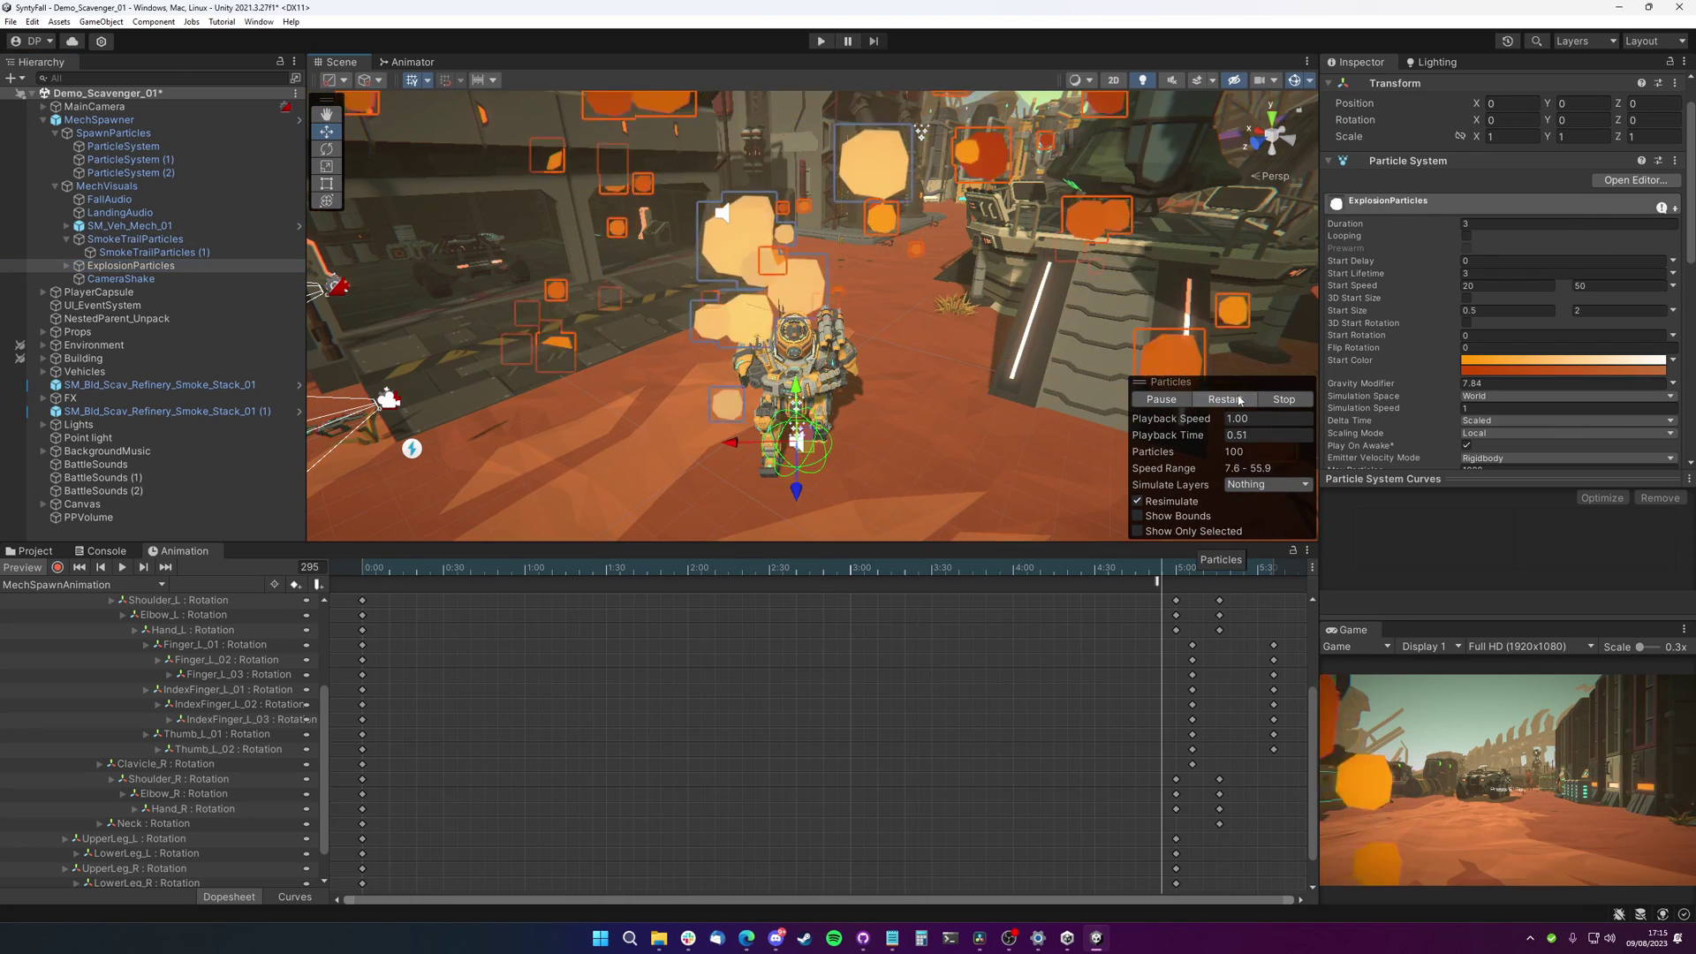
mouse_move(1148, 572)
mouse_down()
mouse_move(1122, 572)
mouse_move(1202, 571)
mouse_move(1171, 571)
mouse_up()
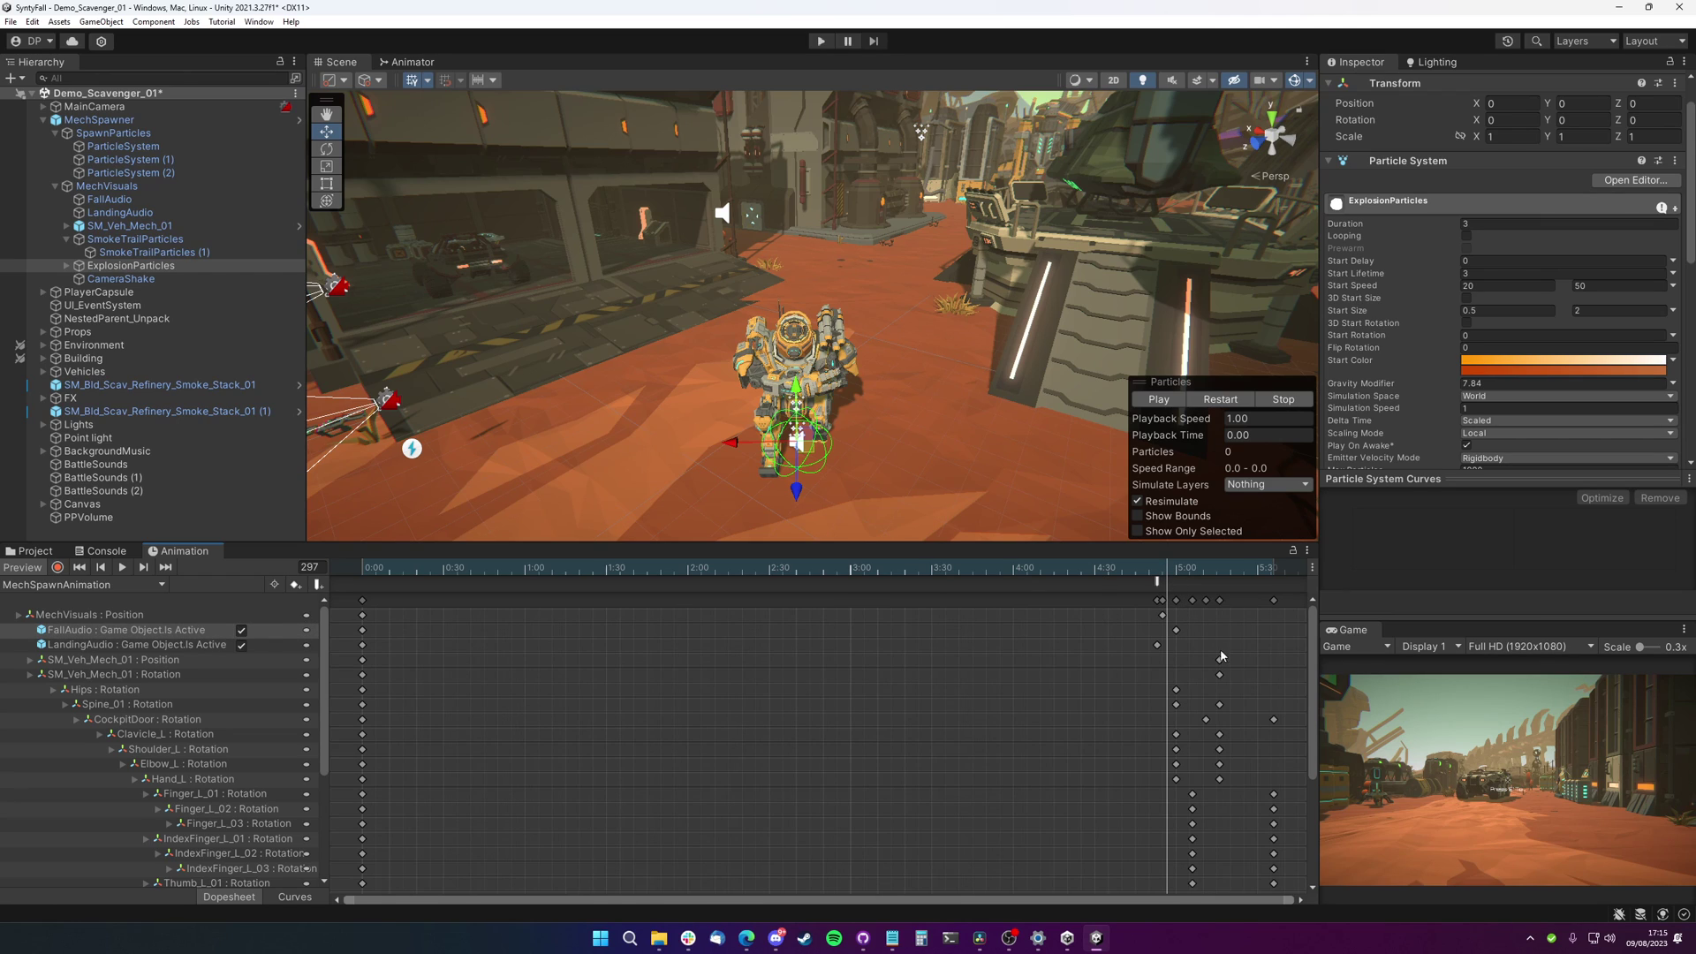
Inspect the OnMechLandedAnimation event on the MechSpawnAnimation timeline and scrub to the landing at frame 294
click(1158, 585)
click(1159, 567)
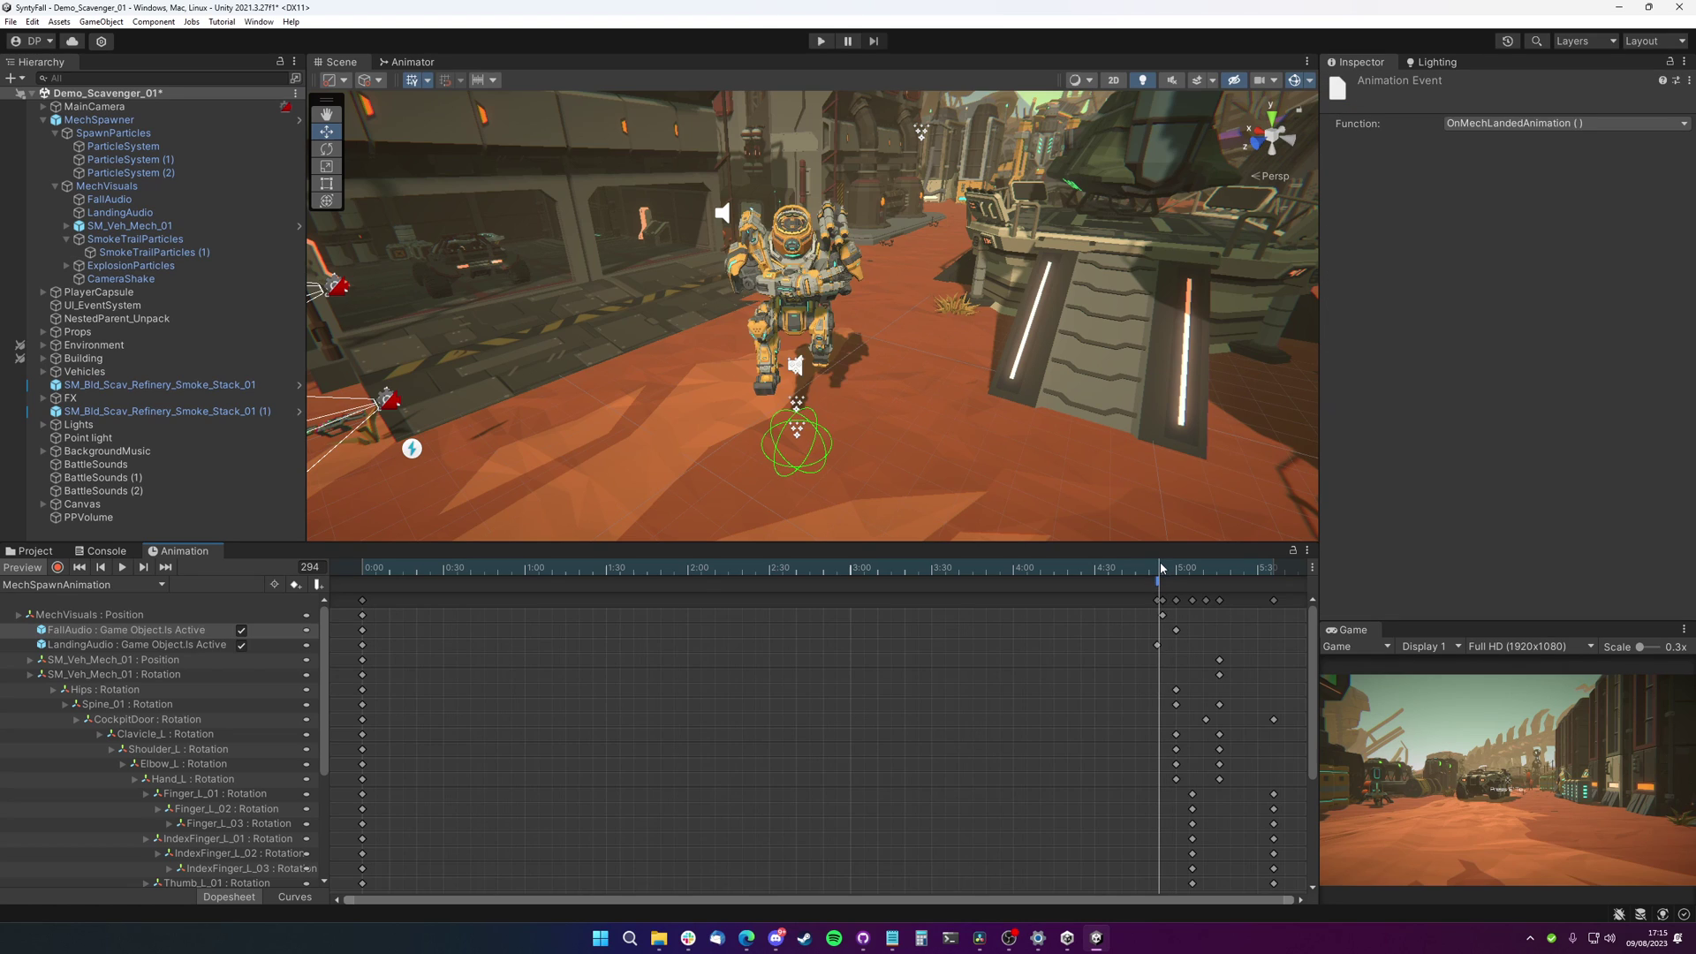
drag(1159, 567, 1161, 570)
Open the MechSpawner script in Rider and enlarge the code around the OnMechLandedAnimation method
click(224, 124)
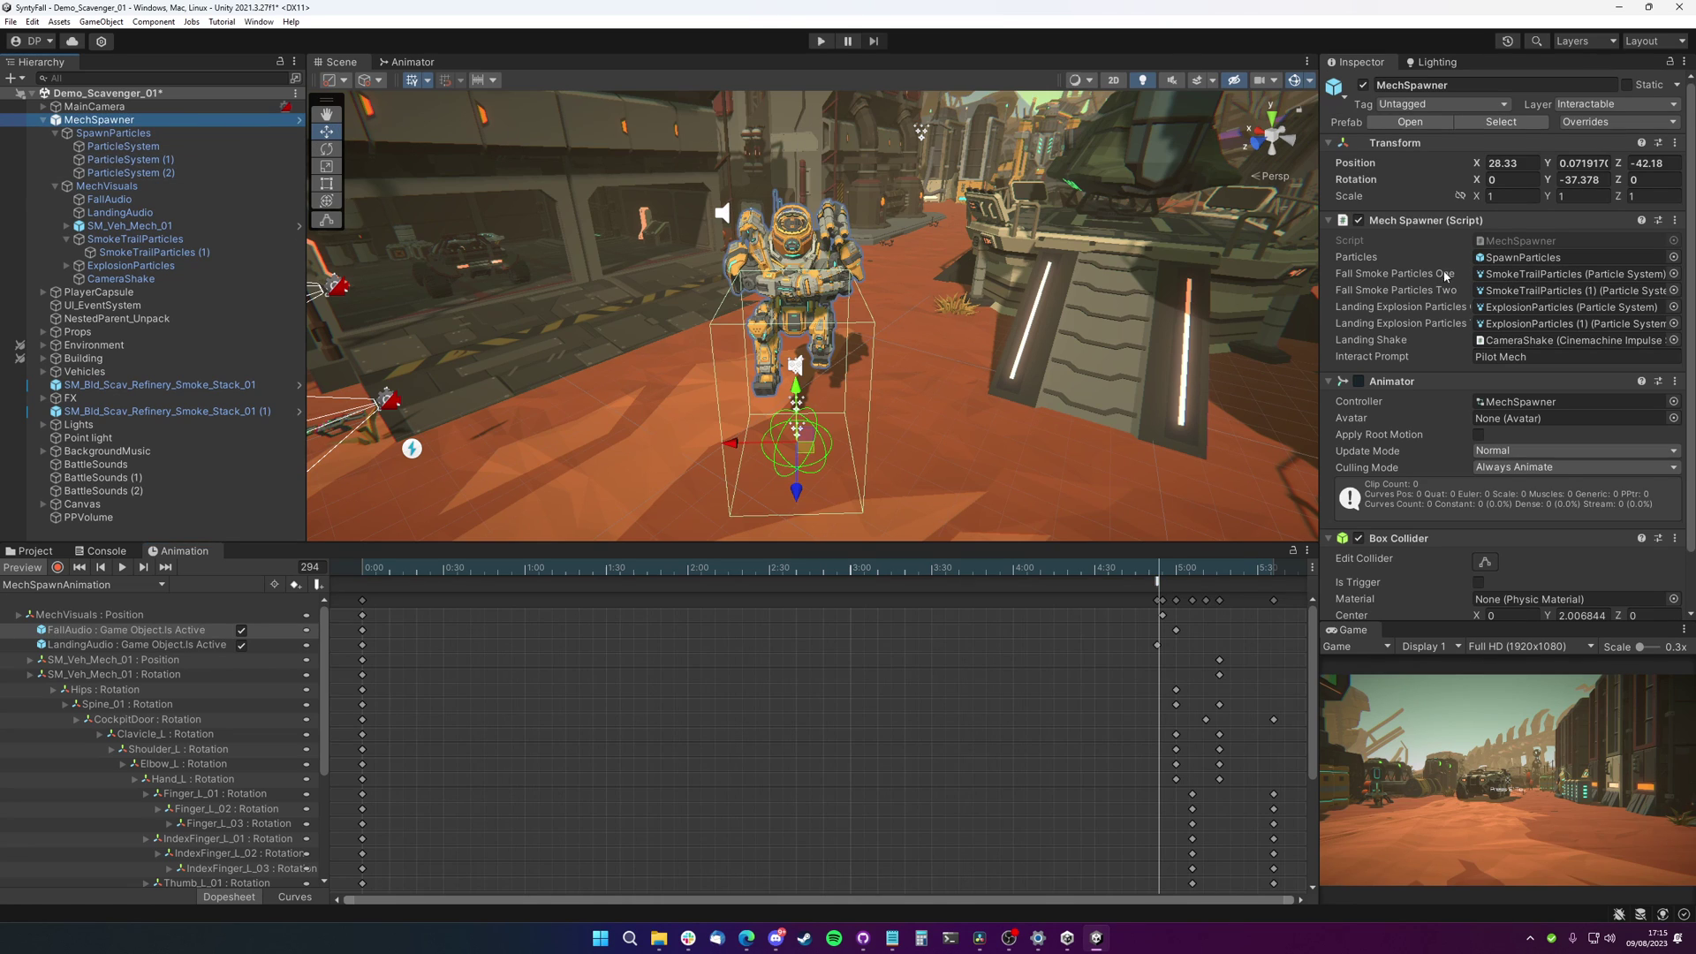
double_click(1521, 242)
ctrl+scroll(678, 530, up, 5)
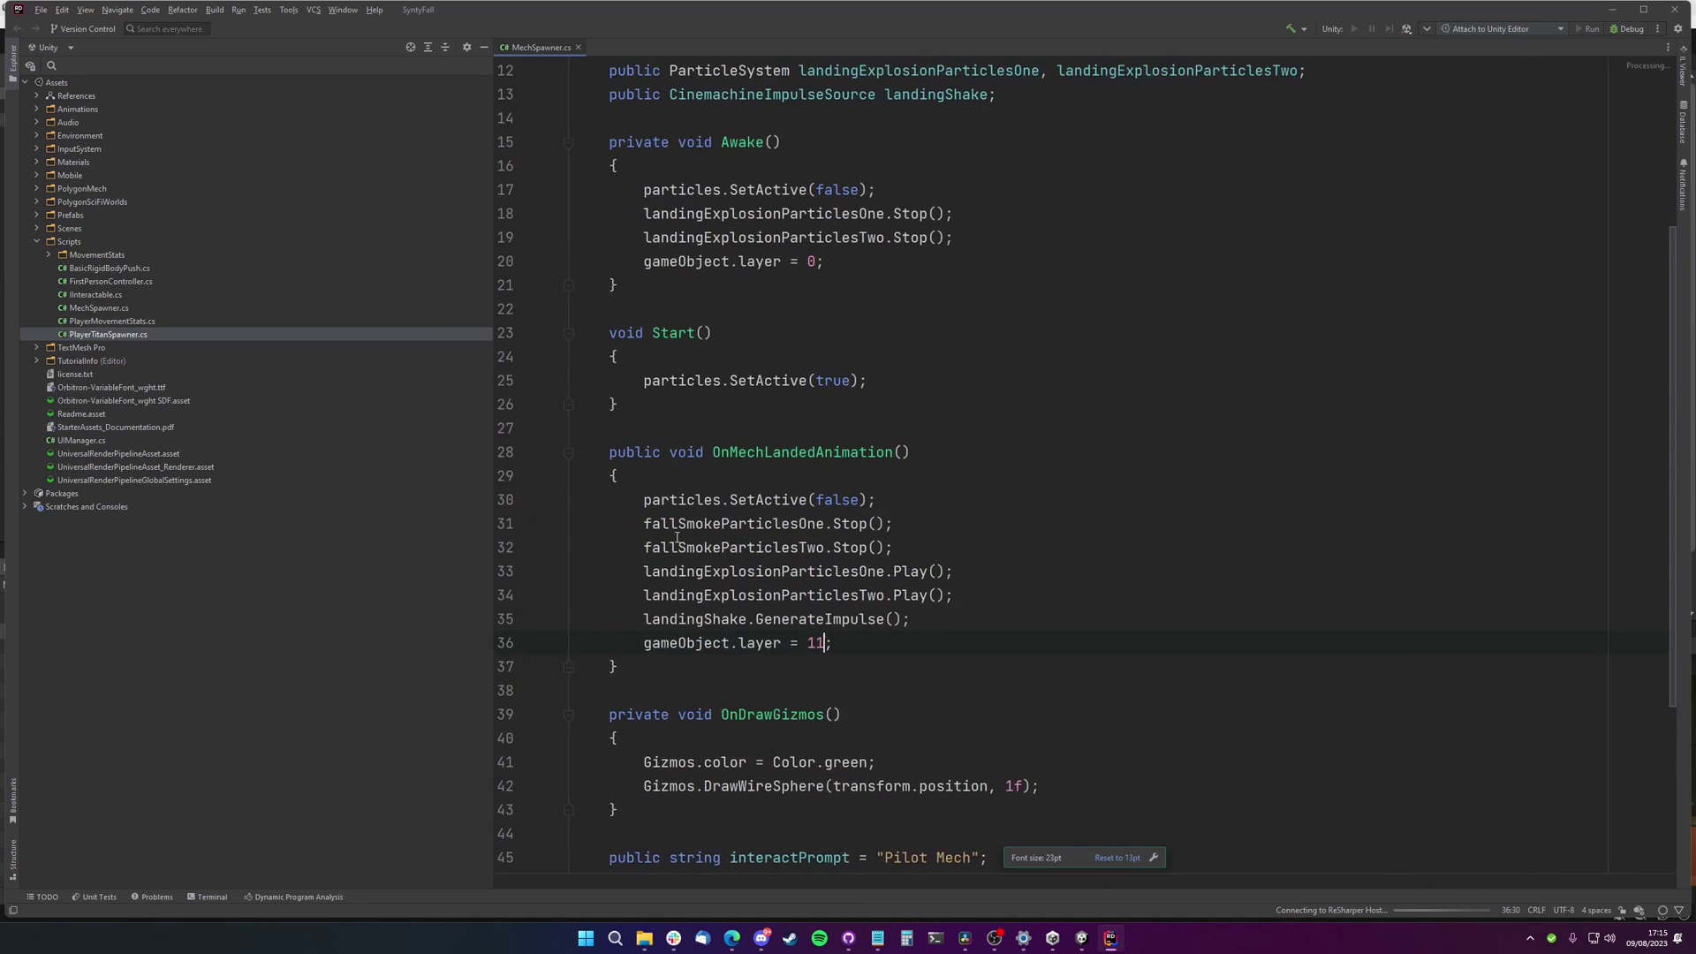
ctrl+scroll(840, 469, up, 2)
scroll(761, 379, down, 3)
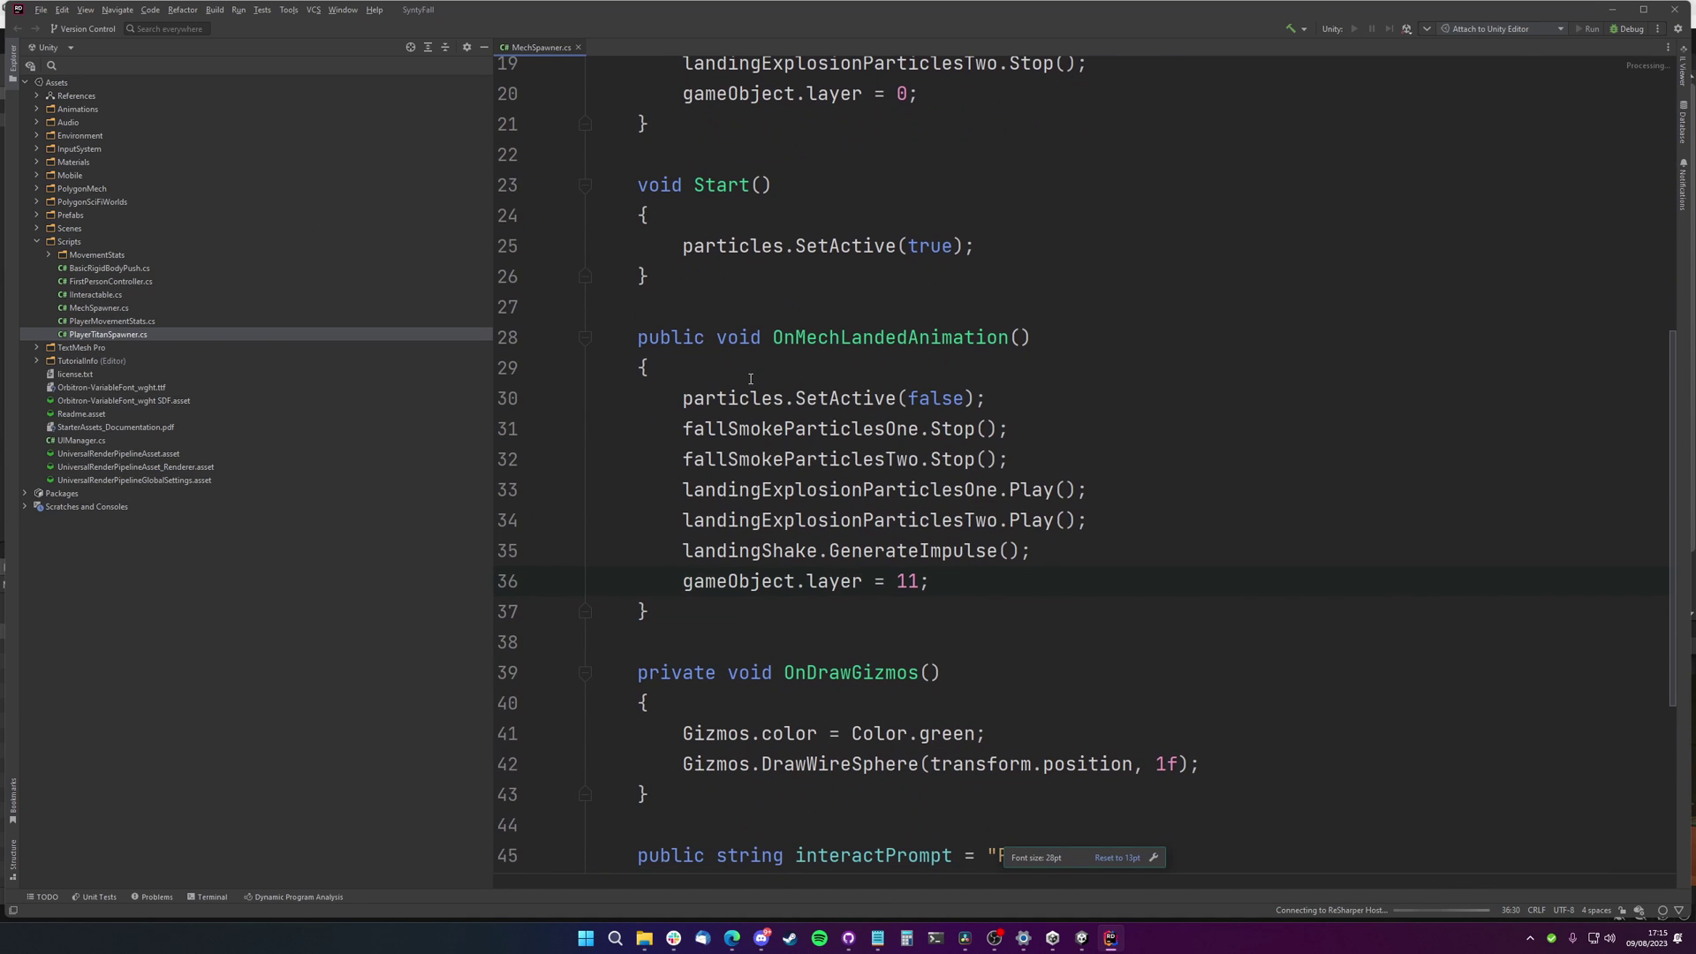
Switch to Unity to scrub MechSpawnAnimation to frame 293, and return to the OnMechLandedAnimation code in Rider
click(1085, 940)
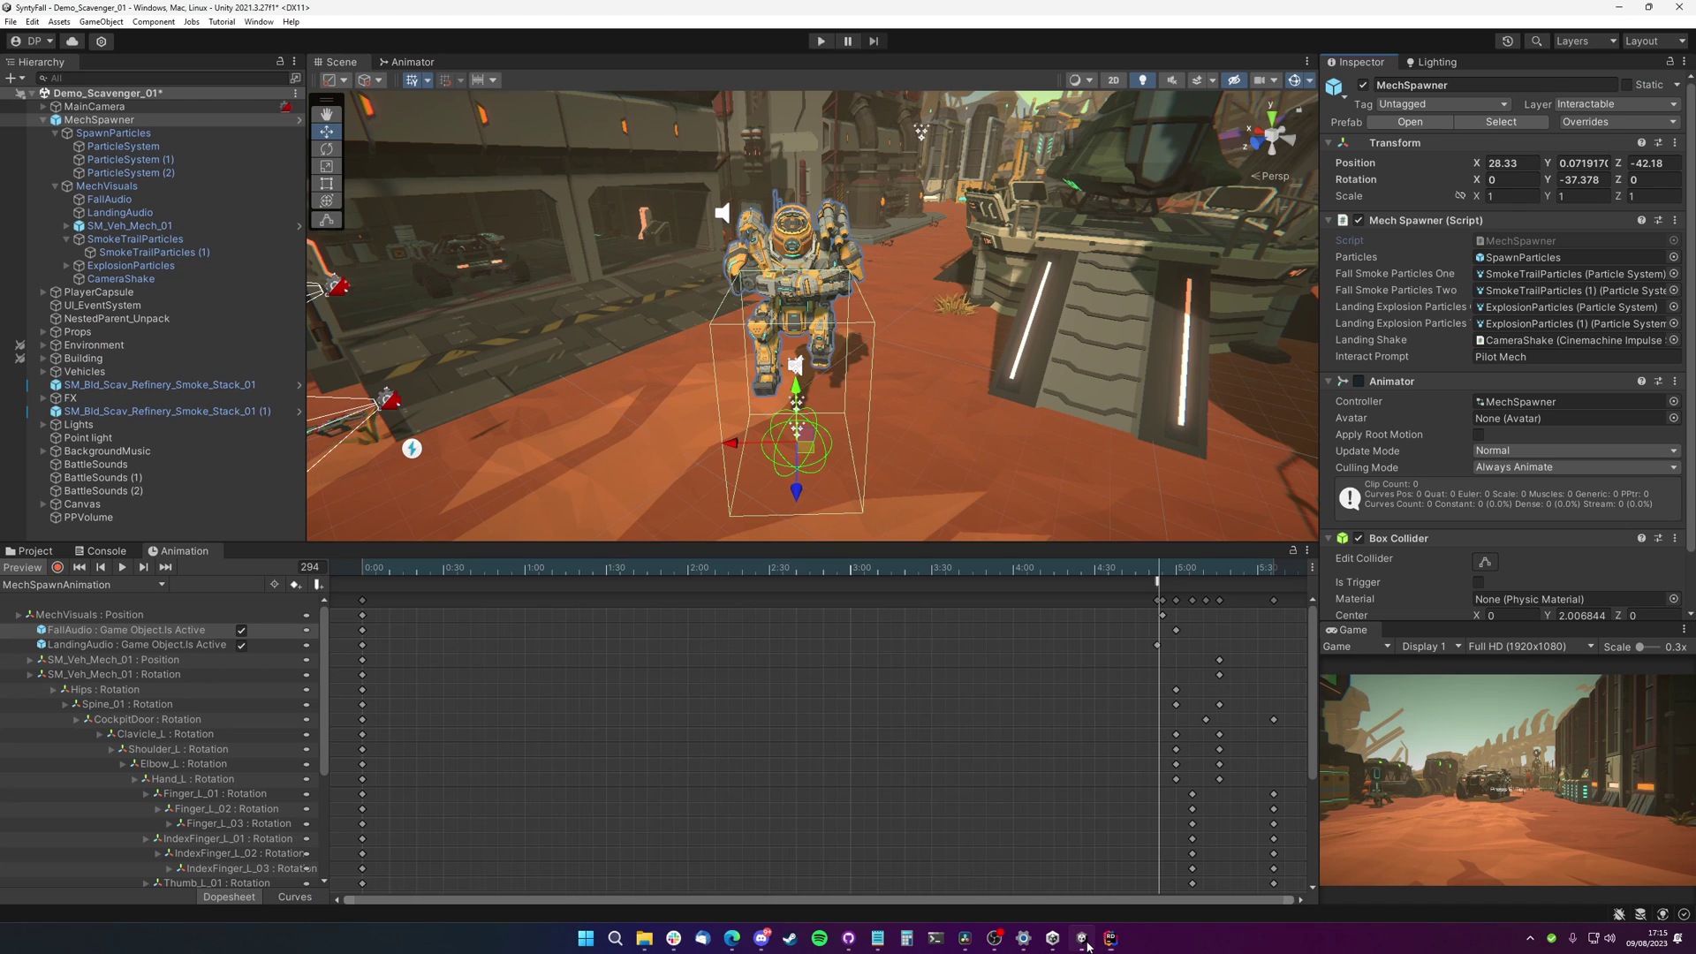
mouse_move(1160, 589)
mouse_down()
mouse_move(1136, 567)
mouse_move(1158, 575)
mouse_up()
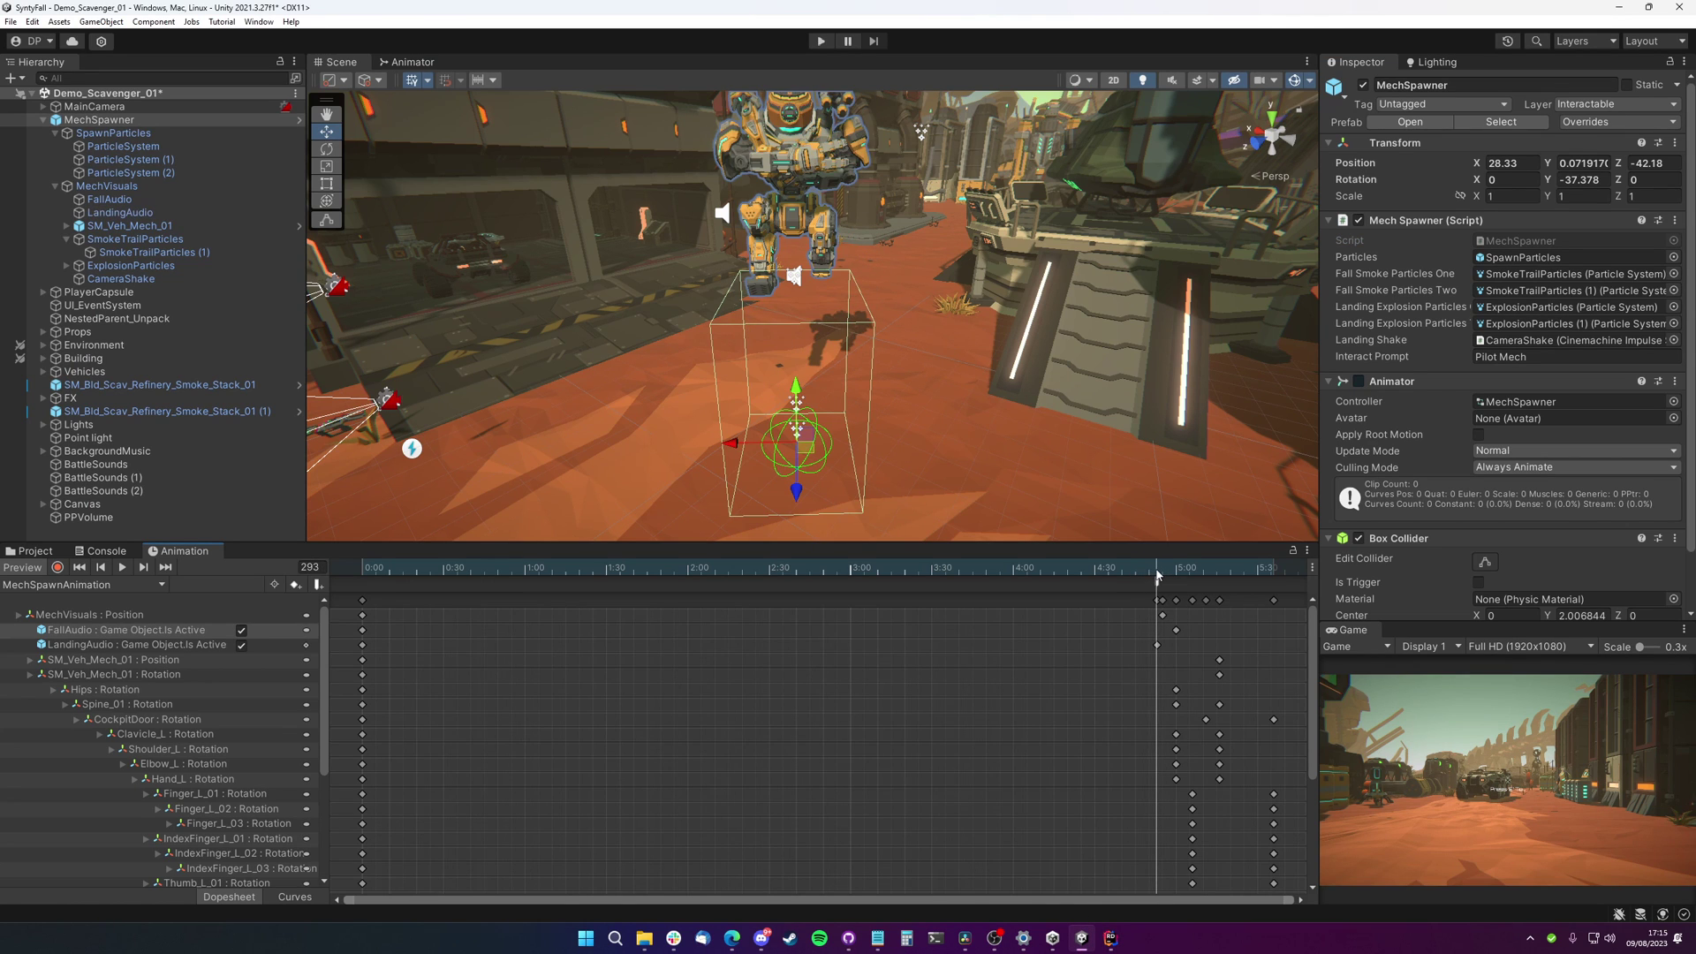
click(1109, 937)
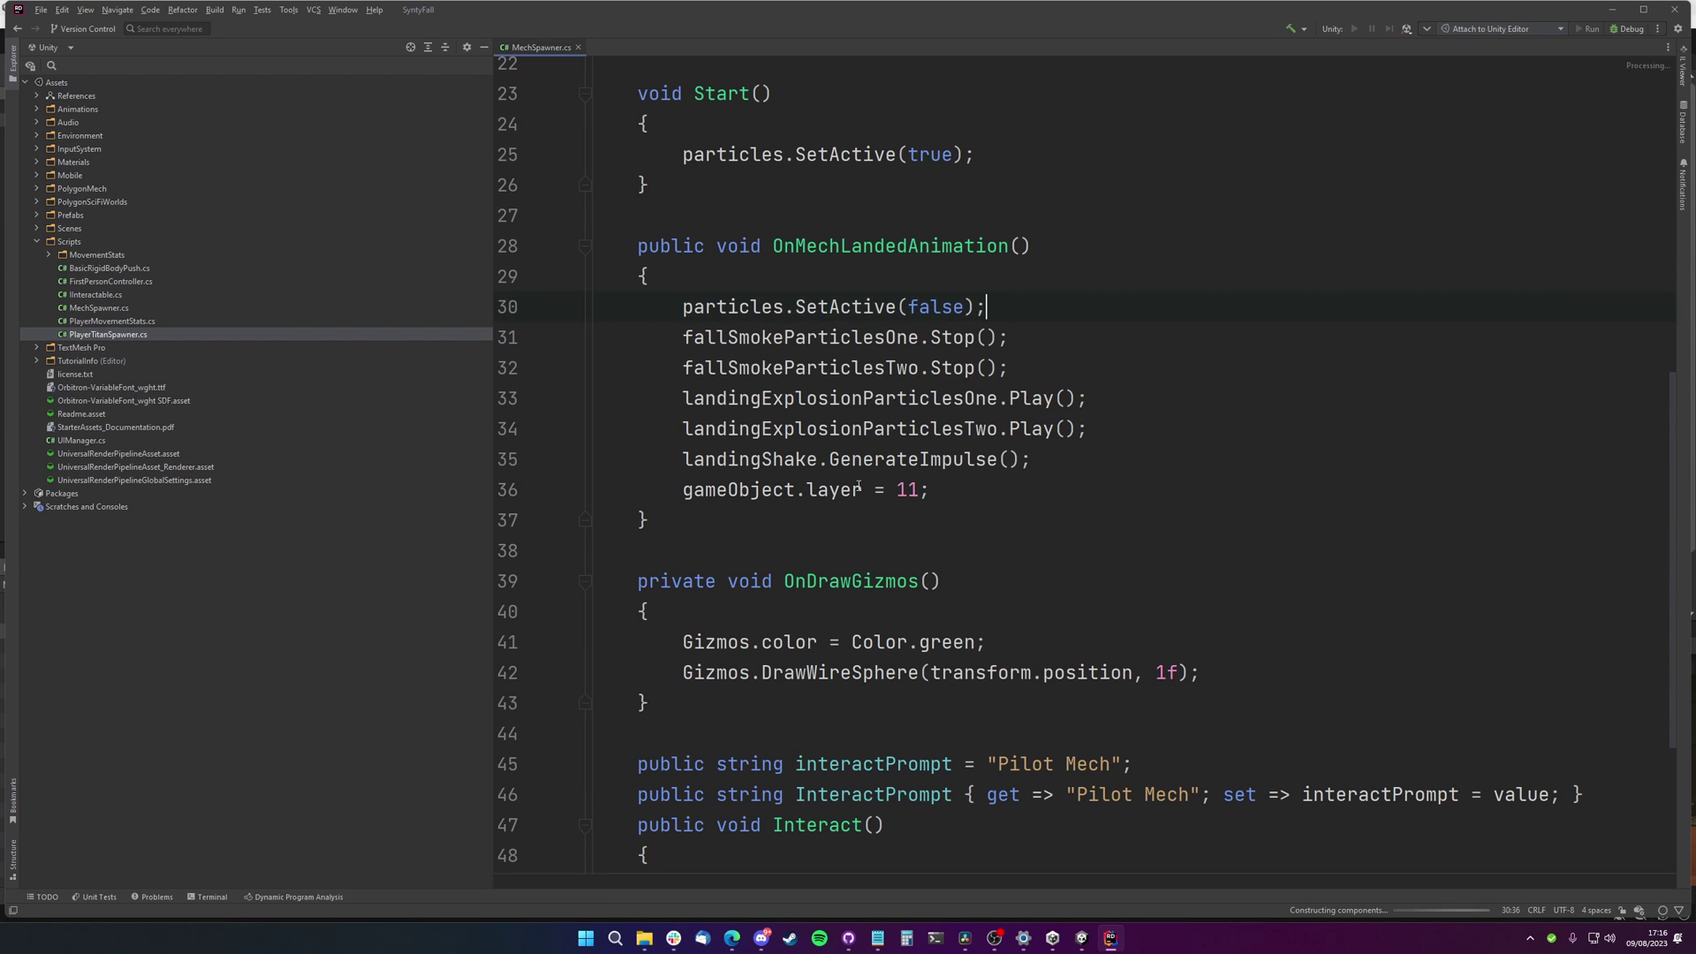
scroll(857, 486, up, 2)
Switch to Unity and preview the three particle systems under SpawnParticles together from several viewpoints
click(1081, 939)
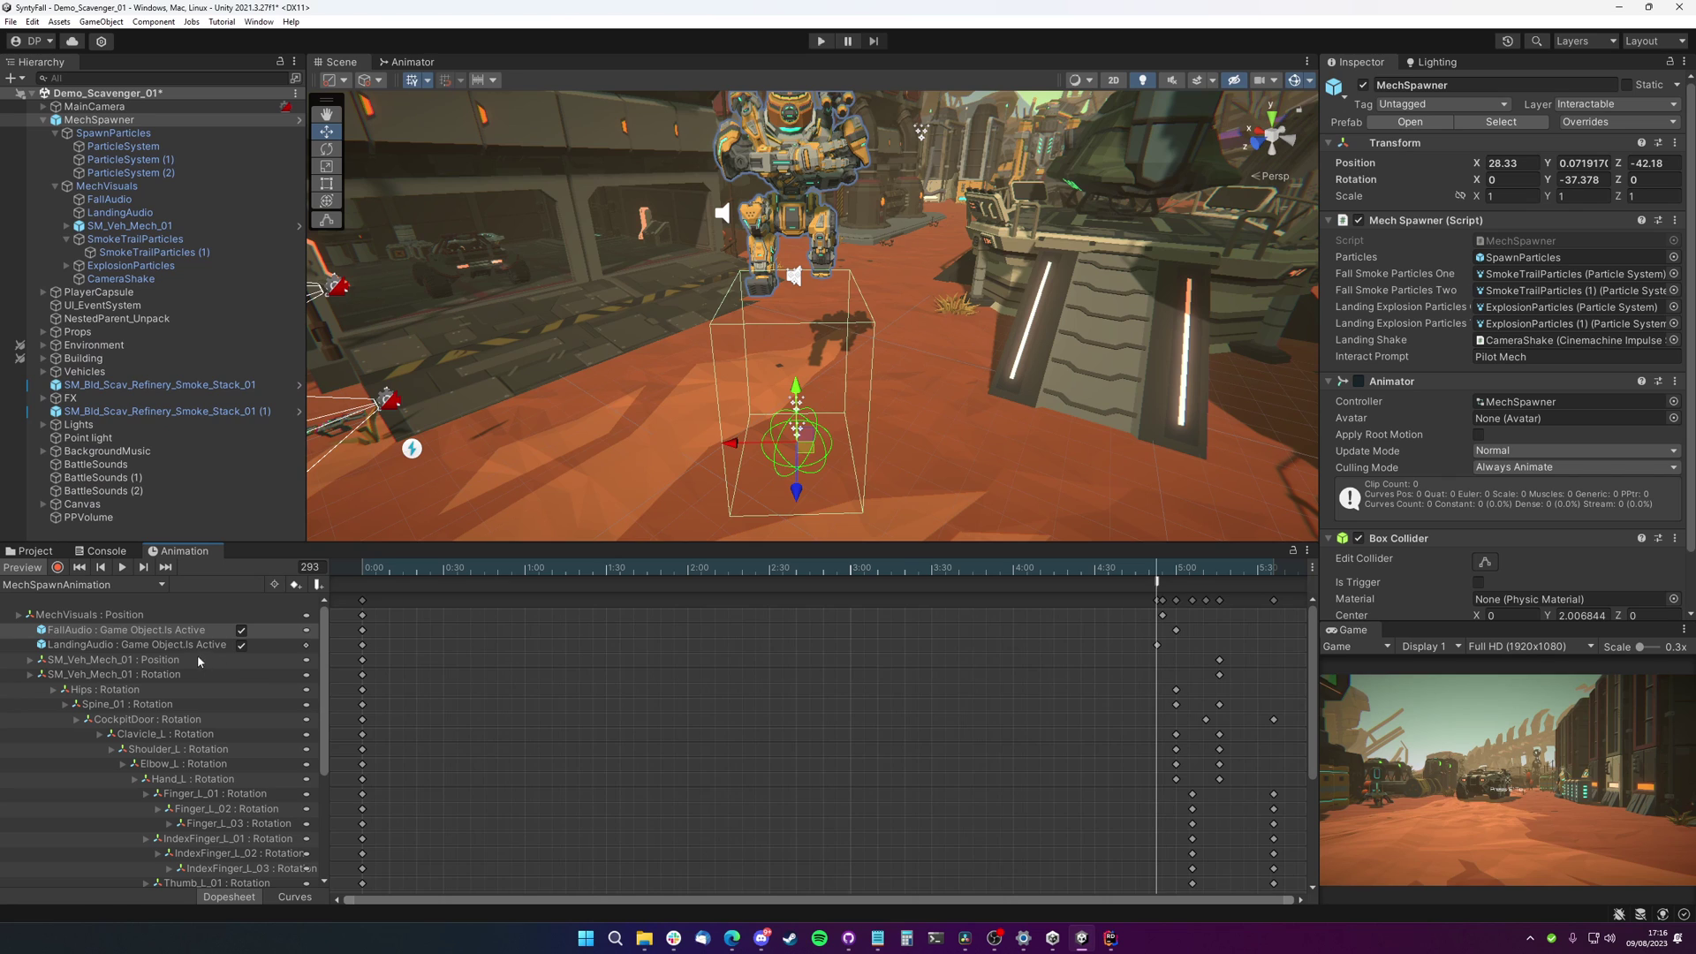
click(126, 134)
click(132, 147)
shift+click(143, 173)
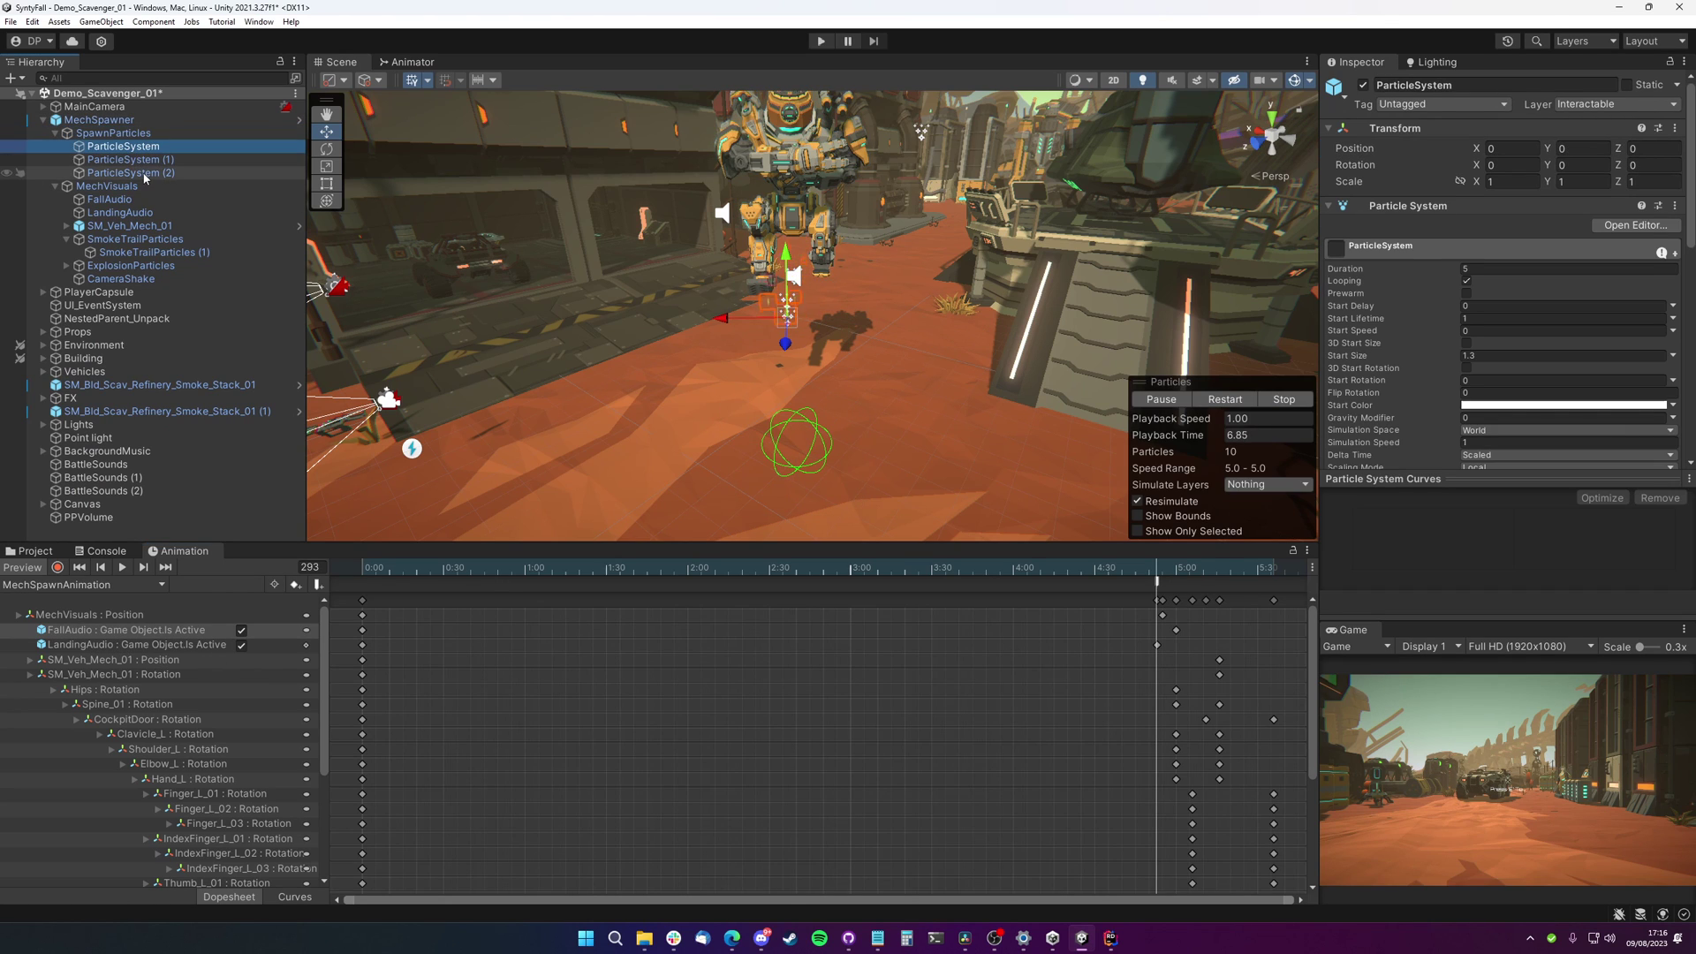
click(1225, 399)
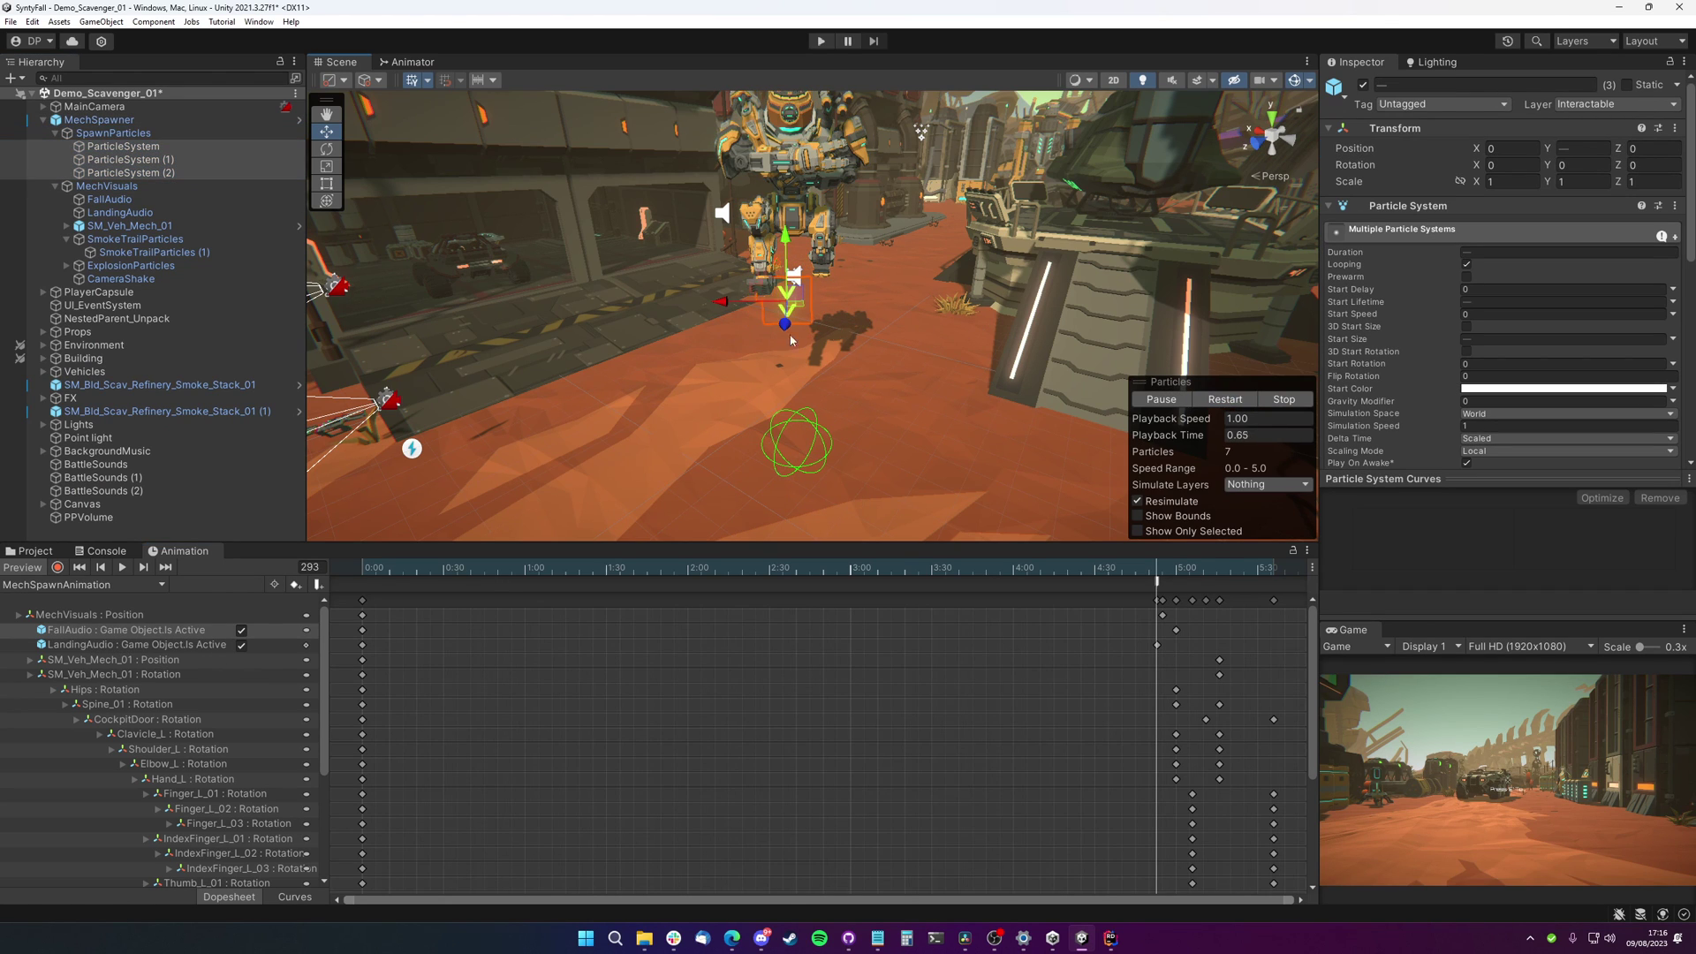
key(w)
right_drag(790, 340, 836, 372)
key(s)
key(ctrl+z)
key(ctrl+z)
key(d)
key(w)
Switch to Rider and examine the smoke stop, explosion play and landing shake calls in OnMechLandedAnimation
click(1111, 937)
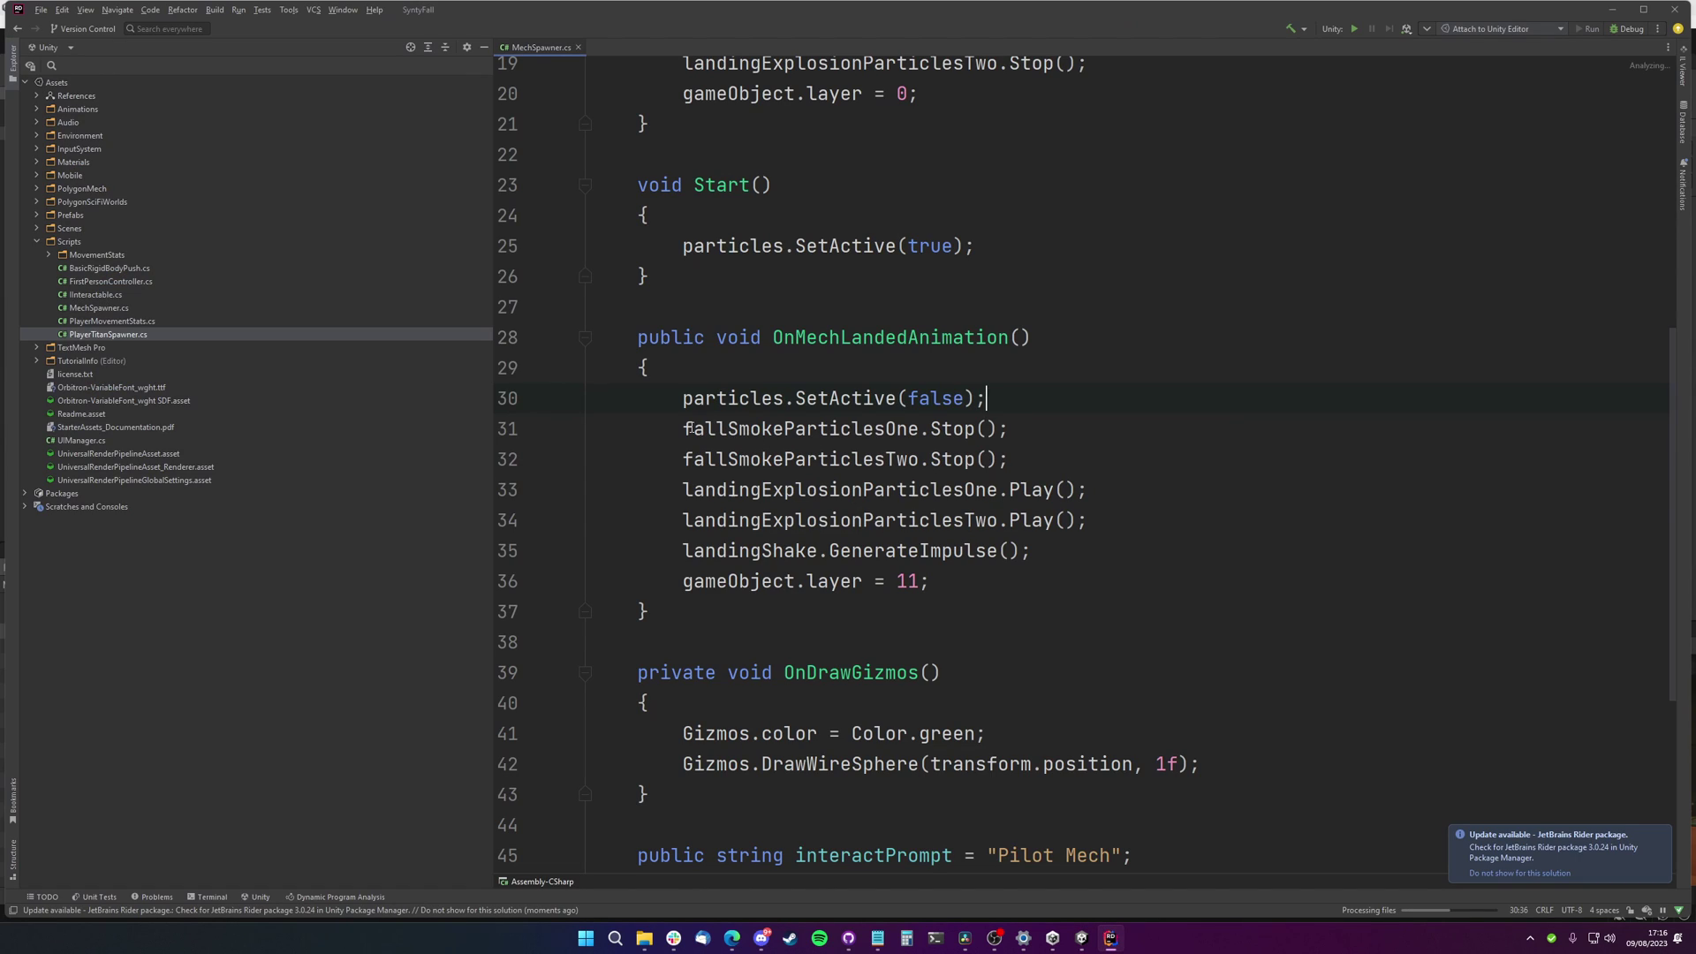
drag(688, 429, 932, 455)
click(1091, 466)
drag(651, 491, 1033, 530)
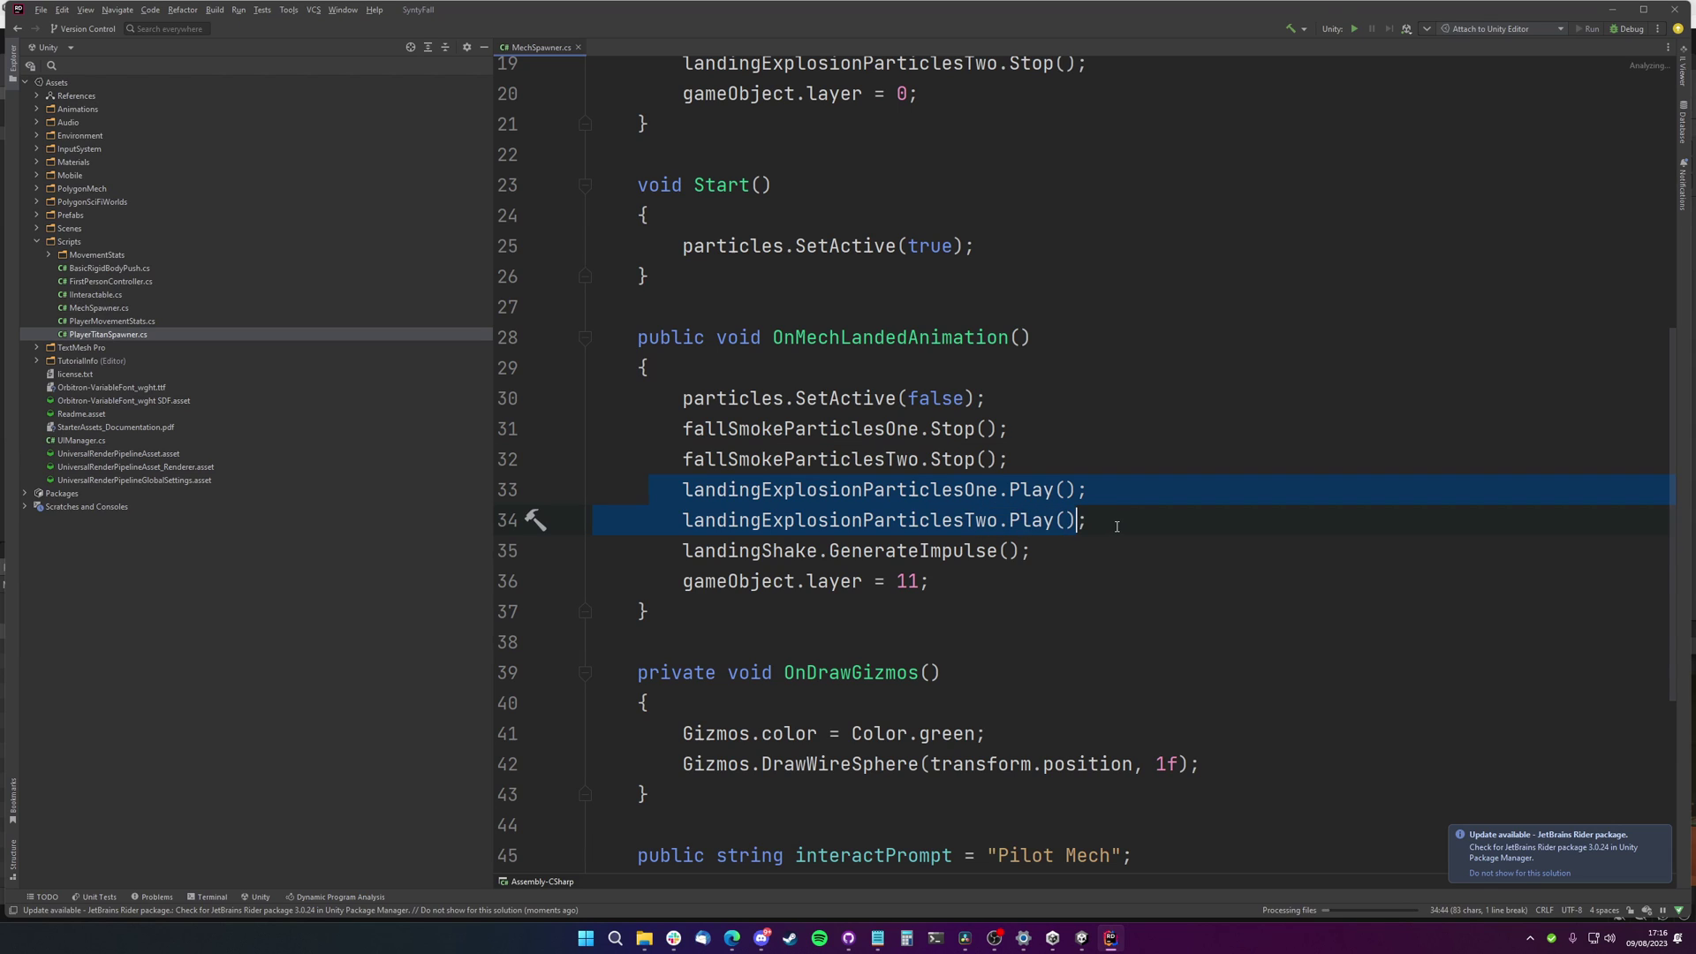
click(705, 522)
drag(684, 551, 992, 550)
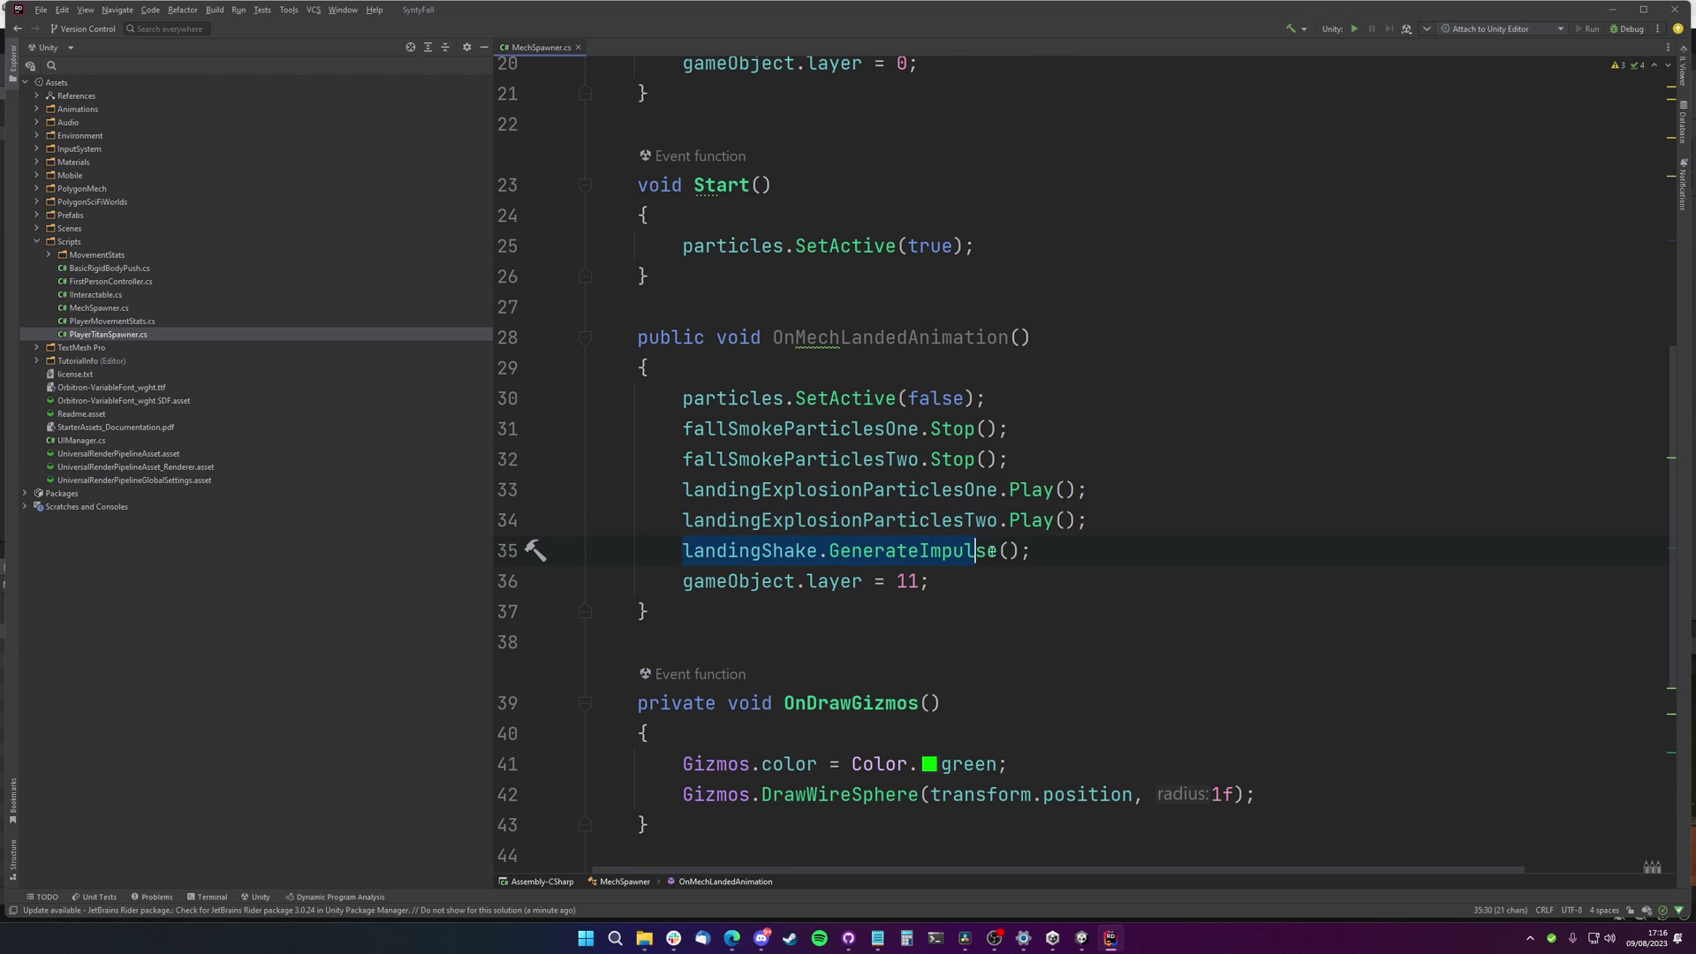
click(1052, 553)
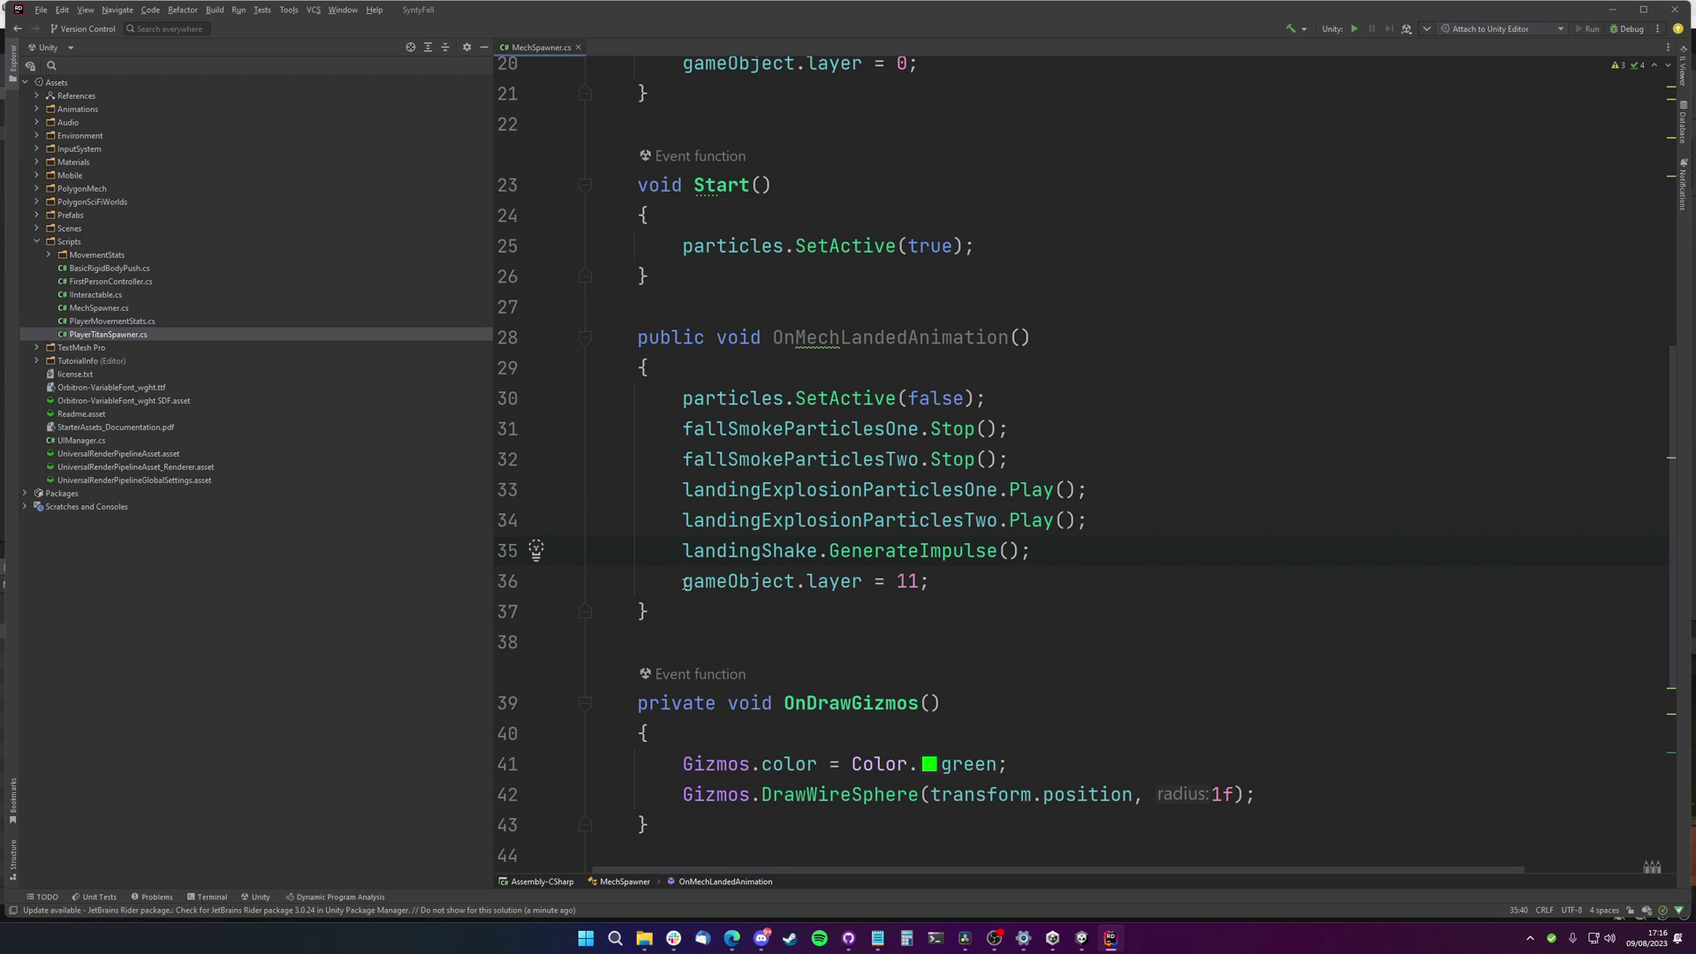
Switch to Unity, enlarge the Scene view, and revert all prefab overrides on MechSpawner
click(1110, 939)
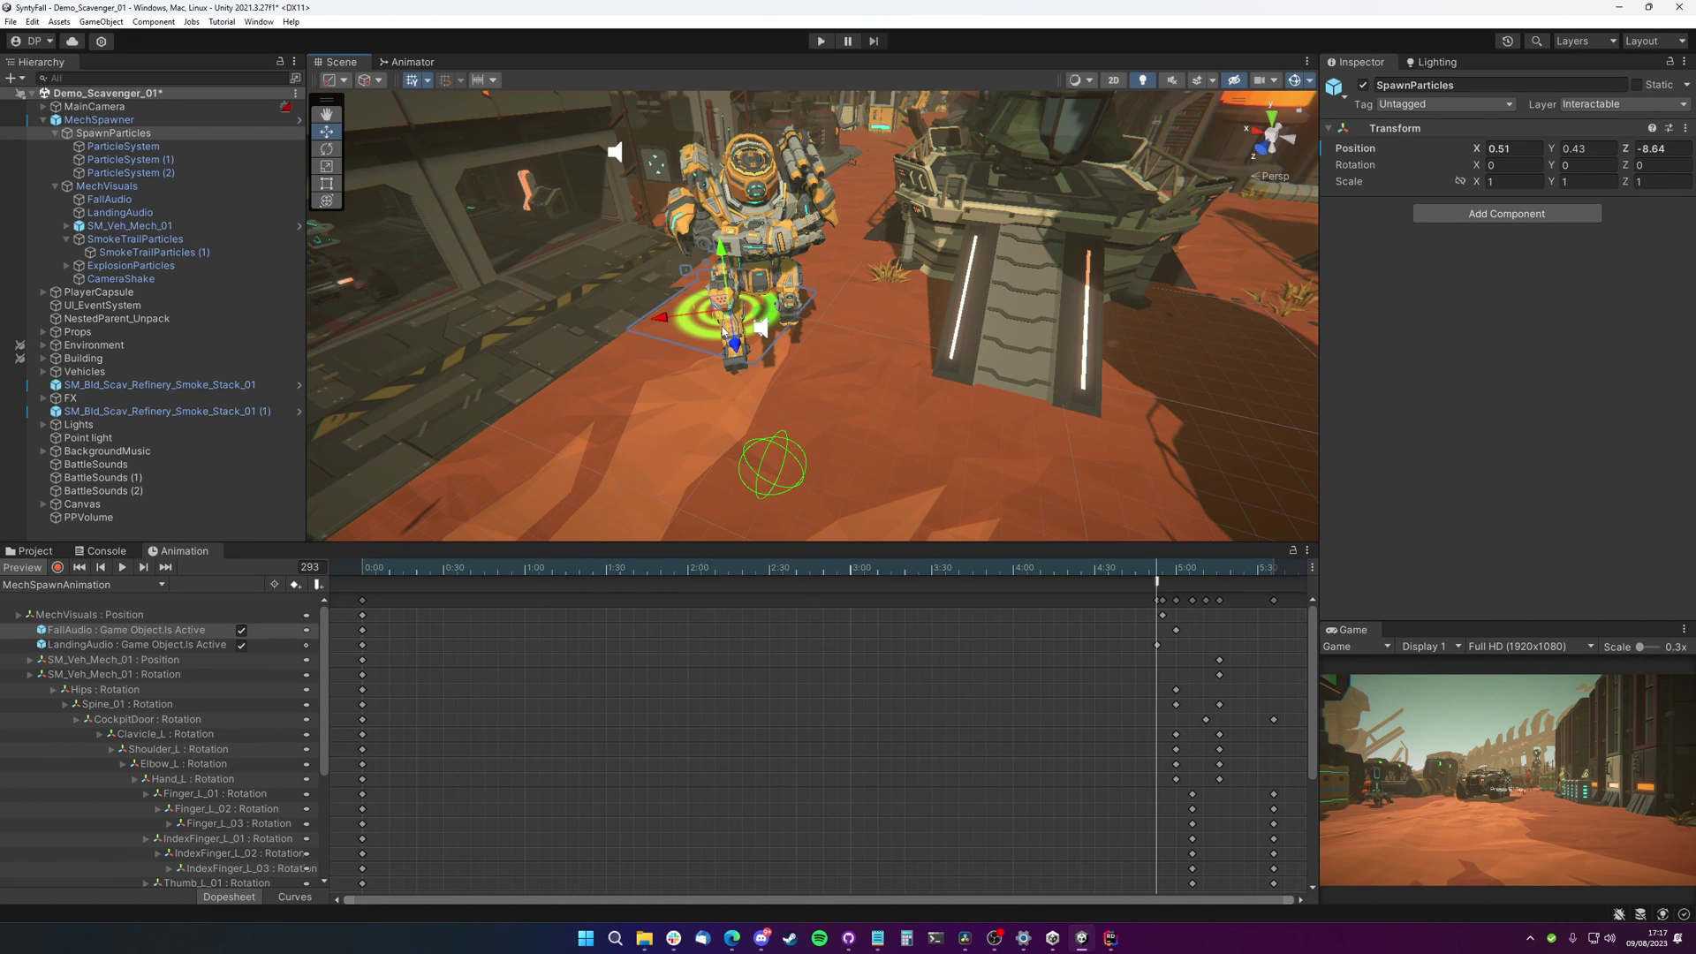
drag(965, 544, 965, 607)
click(168, 120)
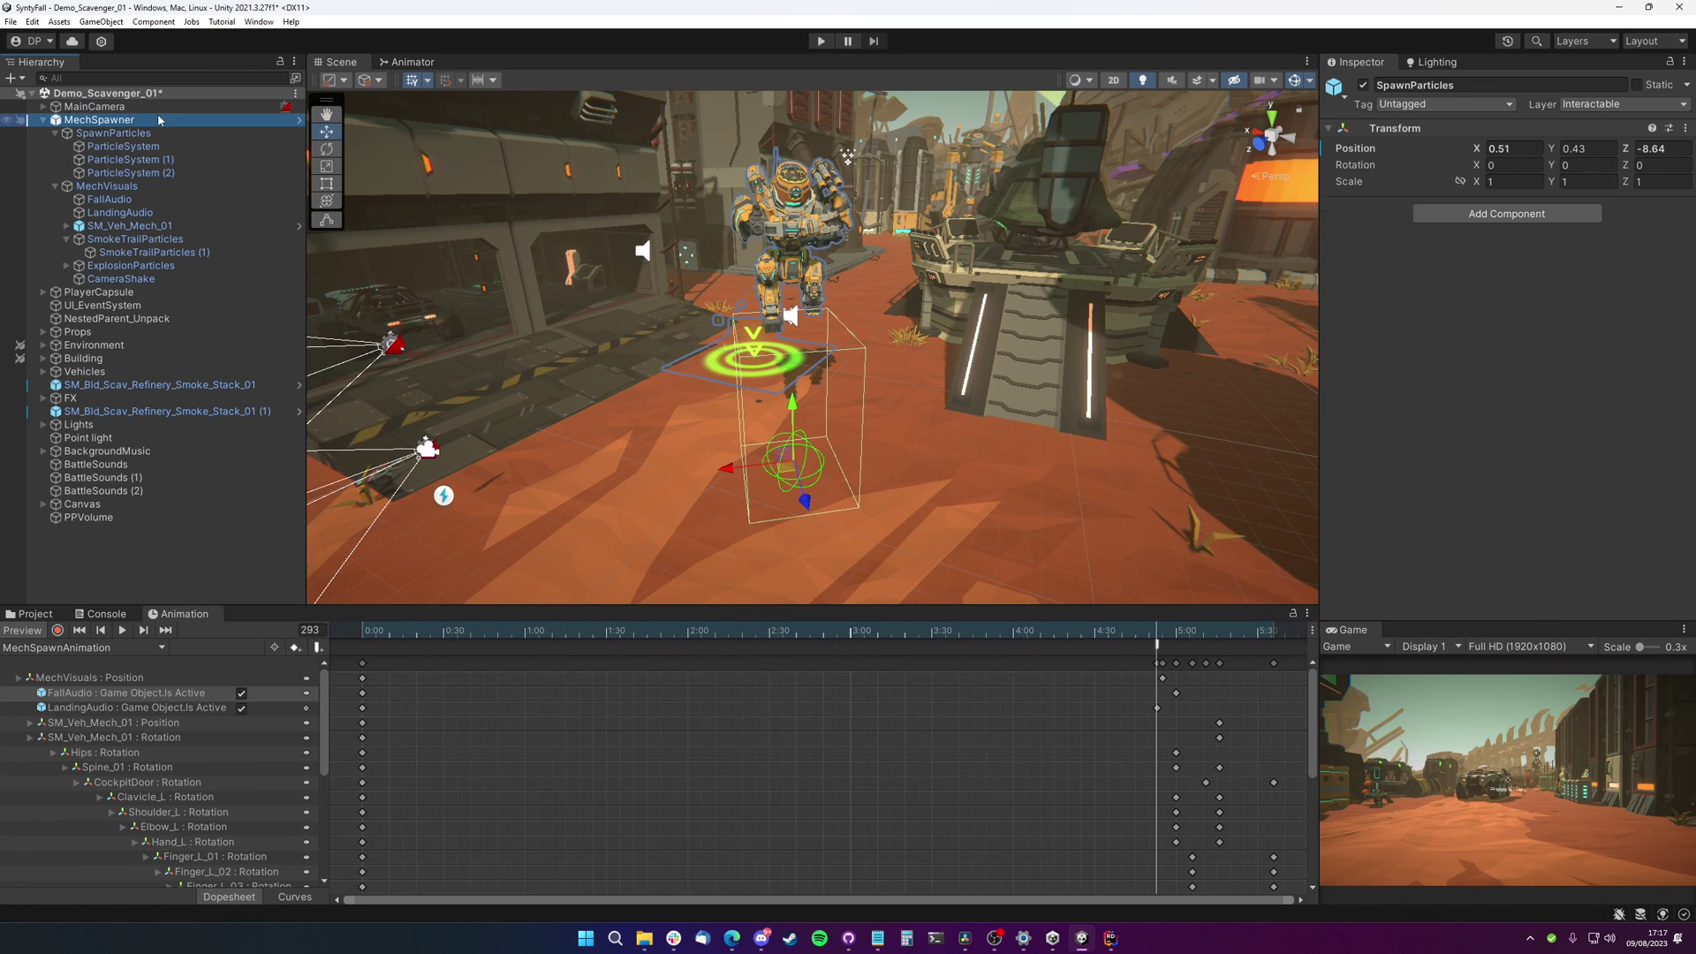
click(1590, 122)
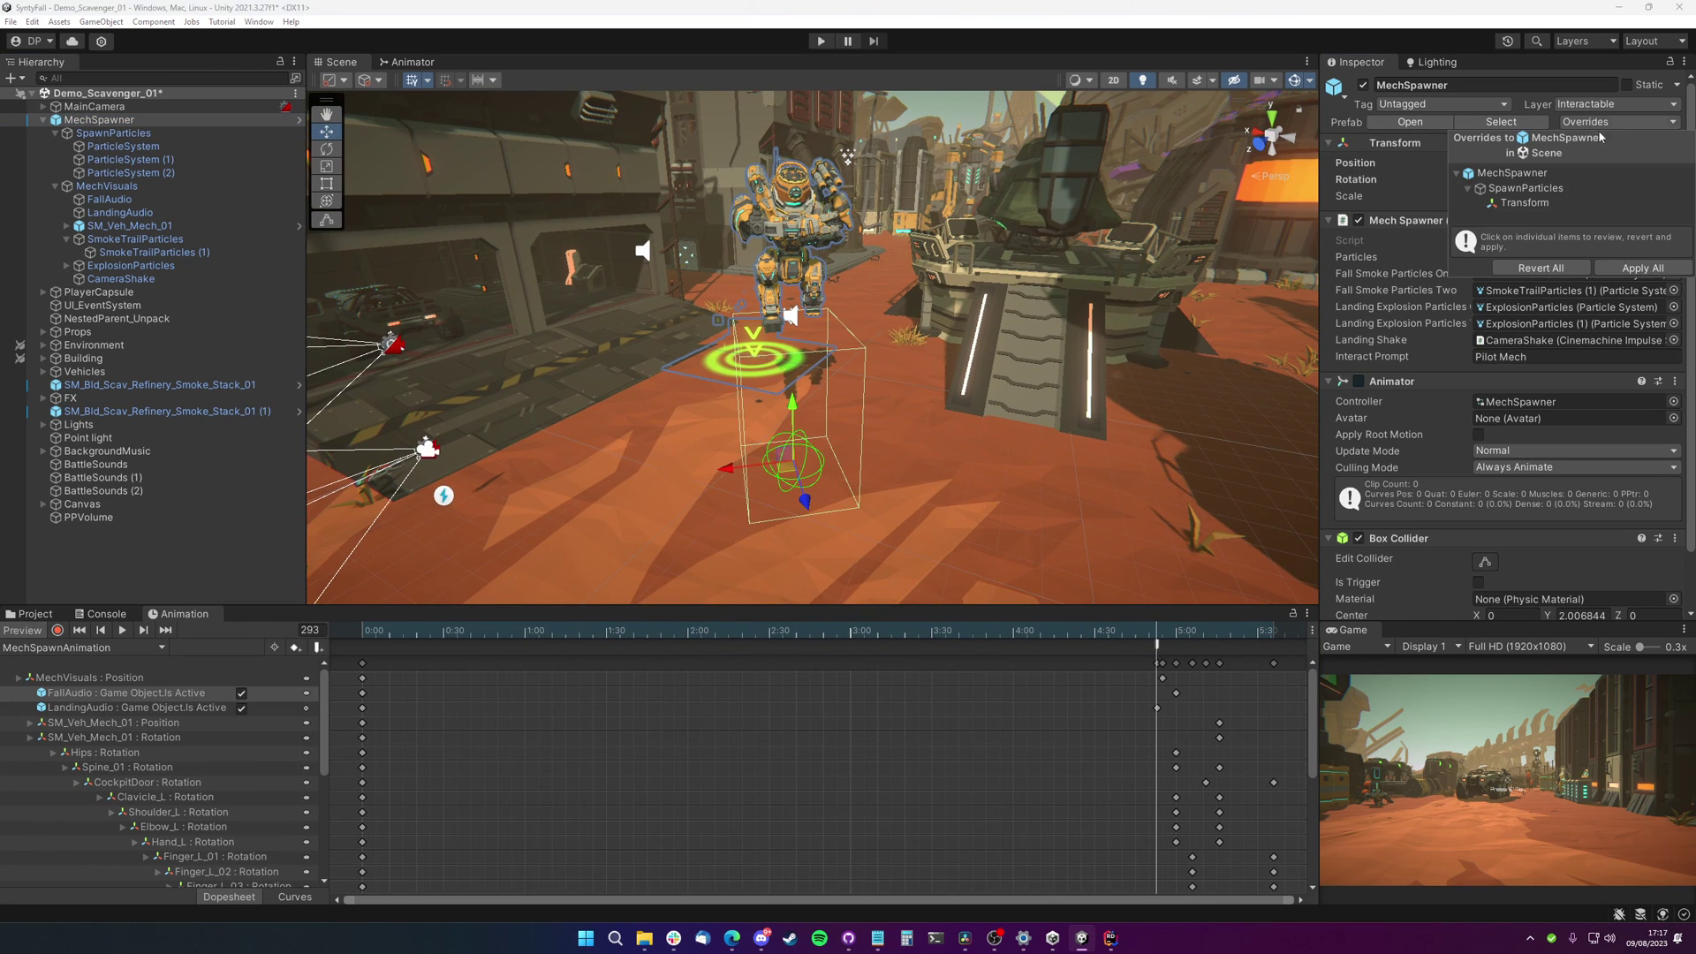
click(1560, 267)
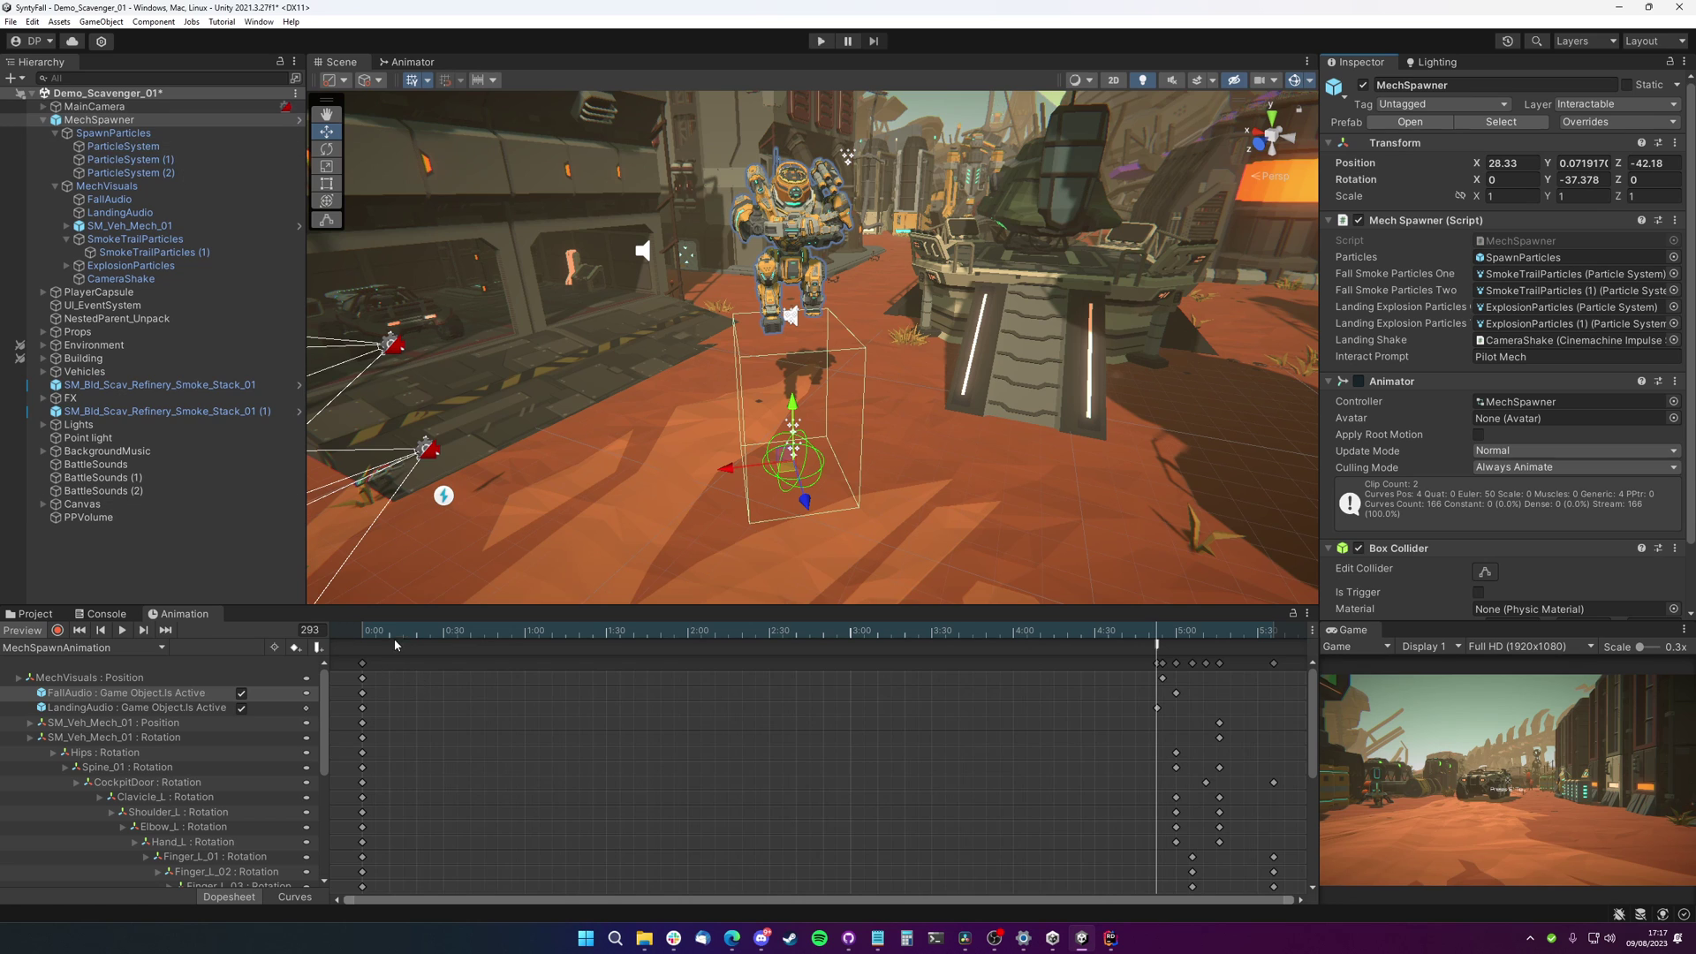
Scrub the beginning of MechSpawnAnimation, and run the scene in Play mode to check the mech around its spawn point before stopping playback
drag(394, 639, 501, 652)
right_drag(910, 590, 818, 352)
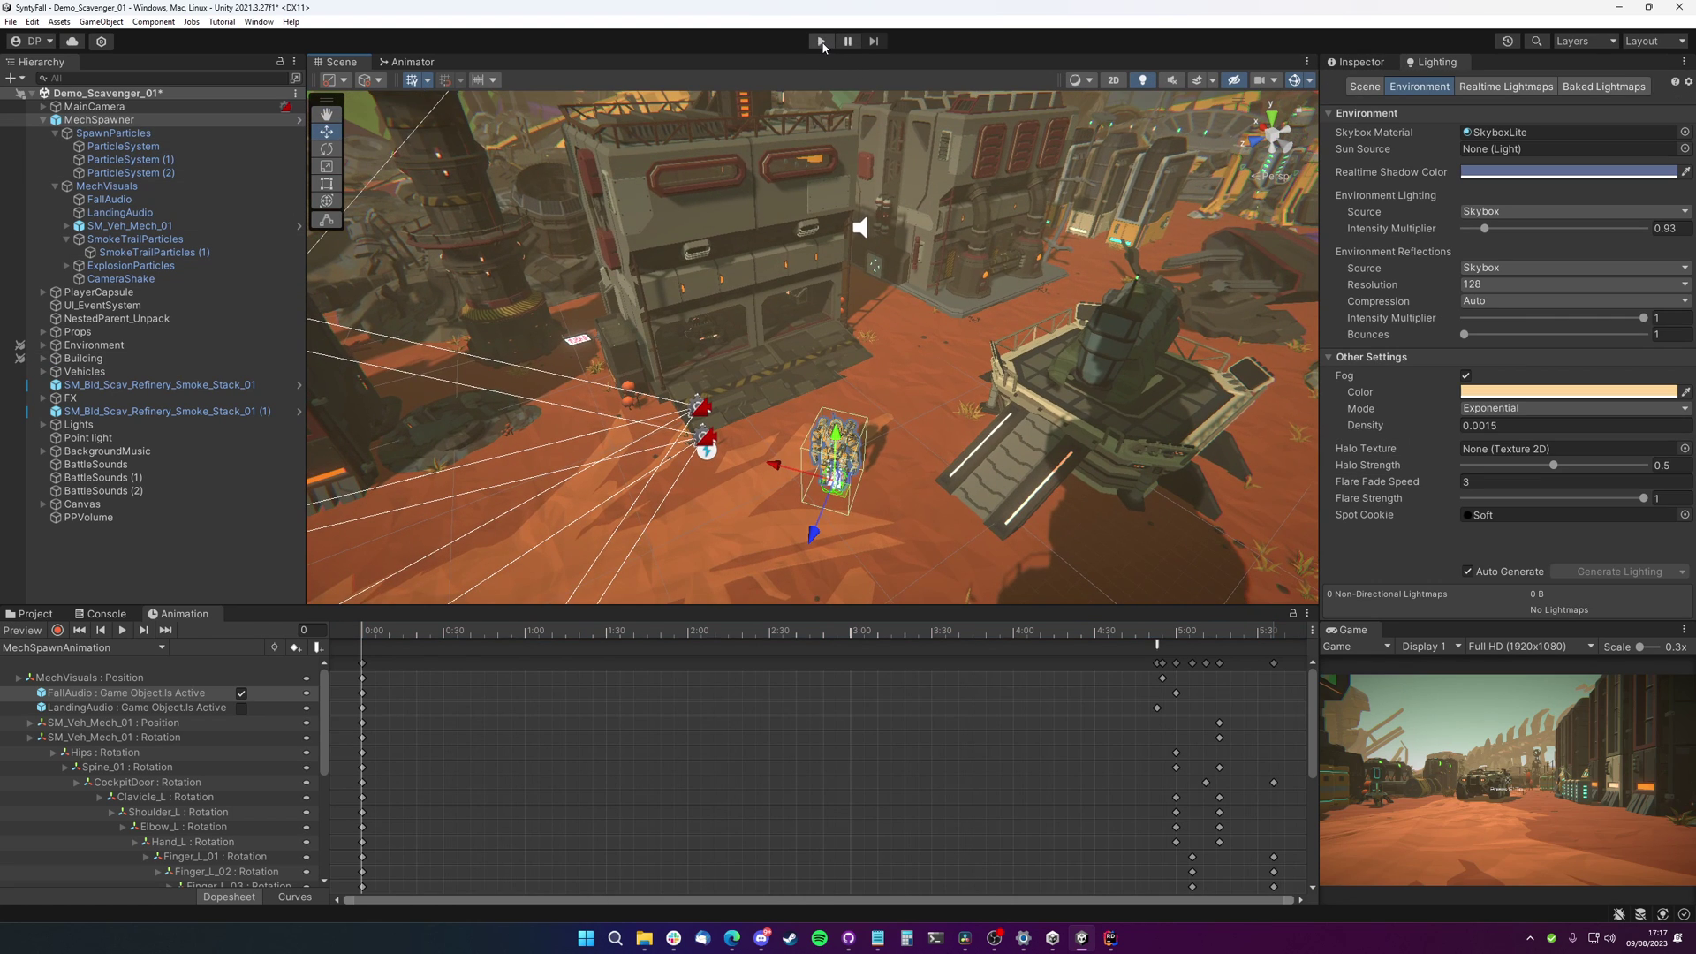
click(822, 40)
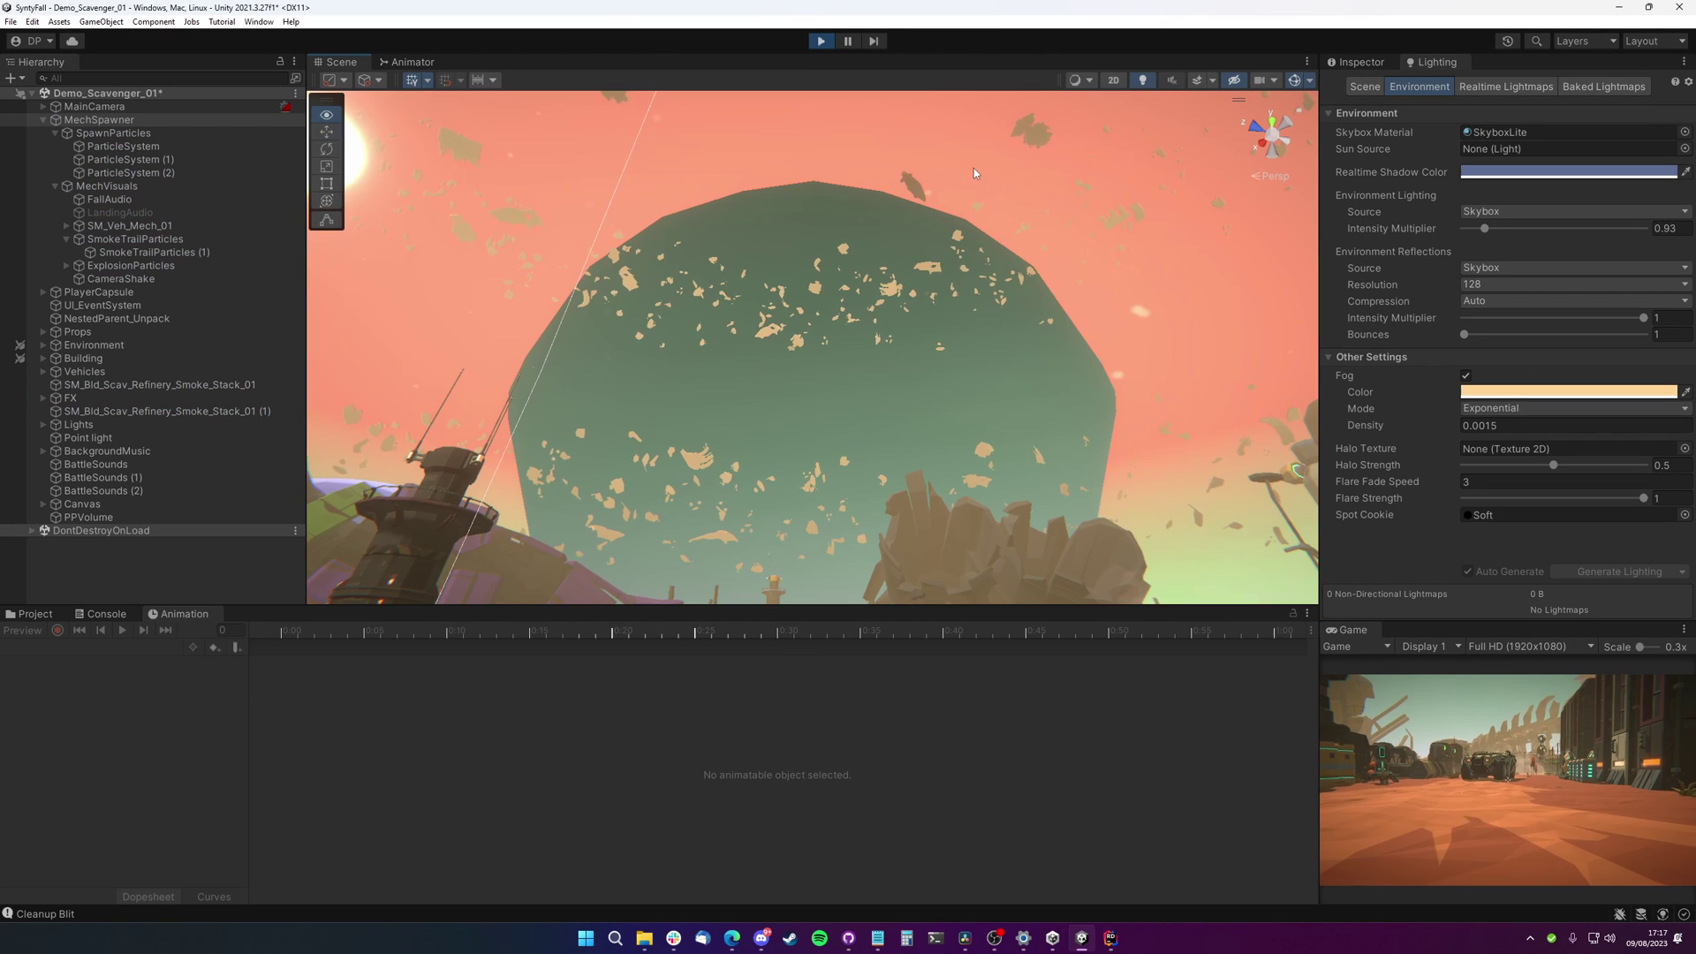
right_drag(973, 168, 887, 461)
click(825, 48)
click(825, 48)
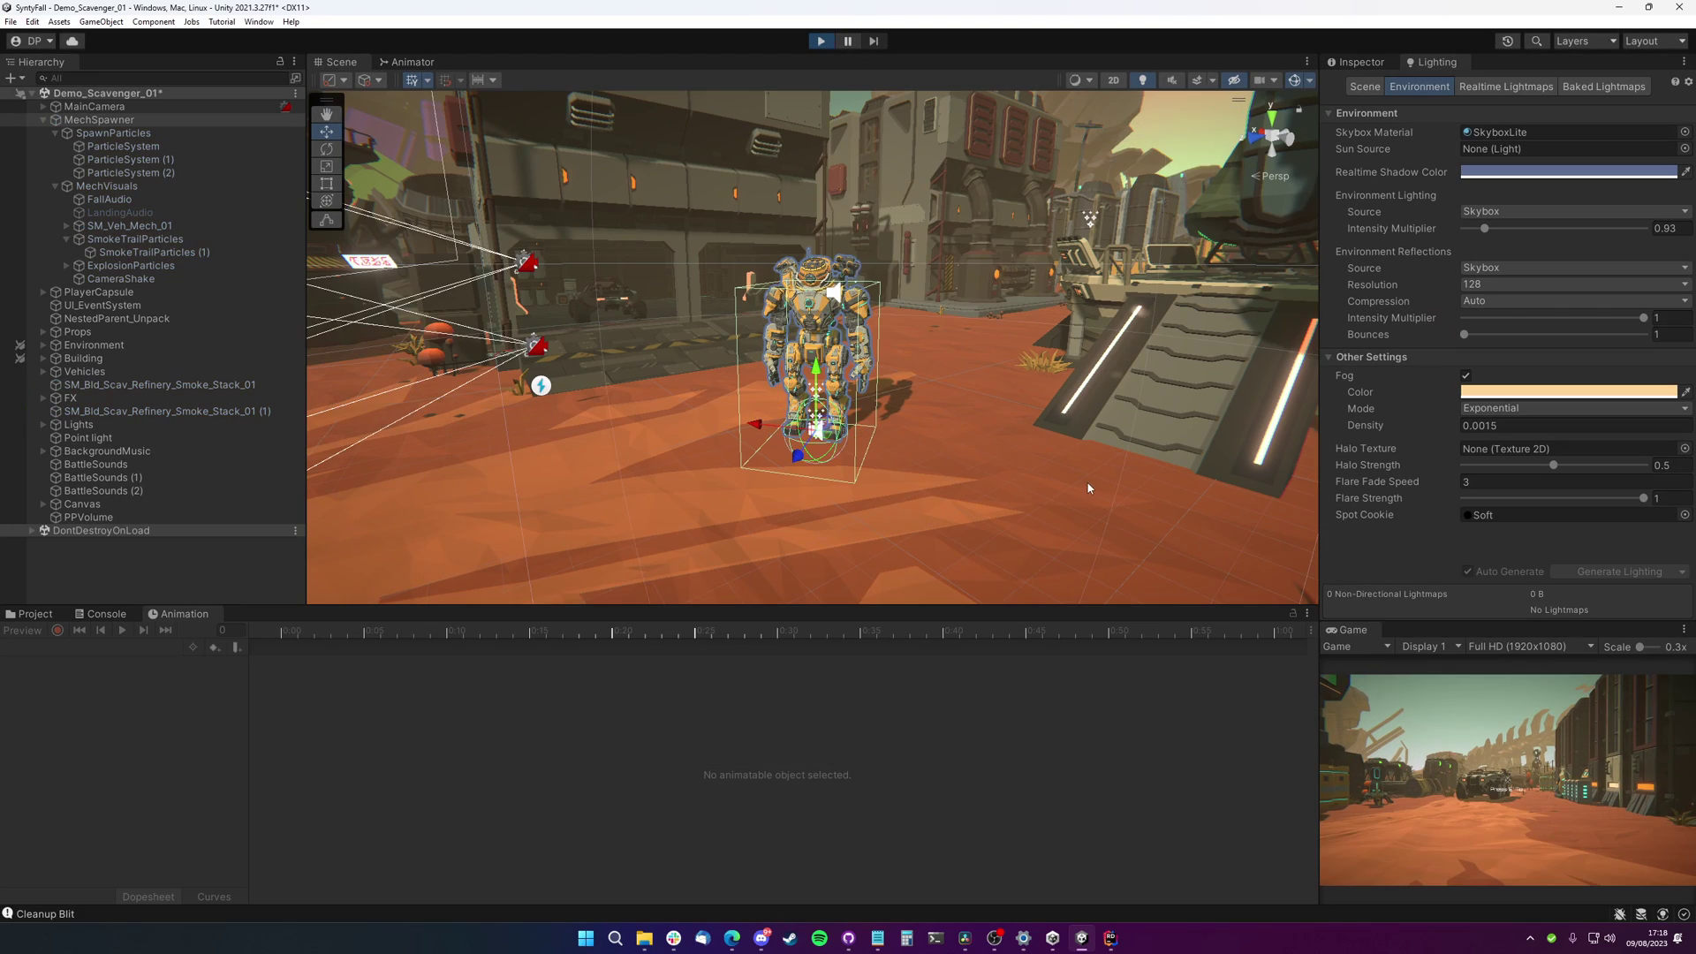
mouse_move(1105, 518)
right_down()
mouse_move(950, 489)
mouse_move(961, 127)
mouse_move(984, 534)
mouse_move(1115, 499)
right_up()
click(825, 41)
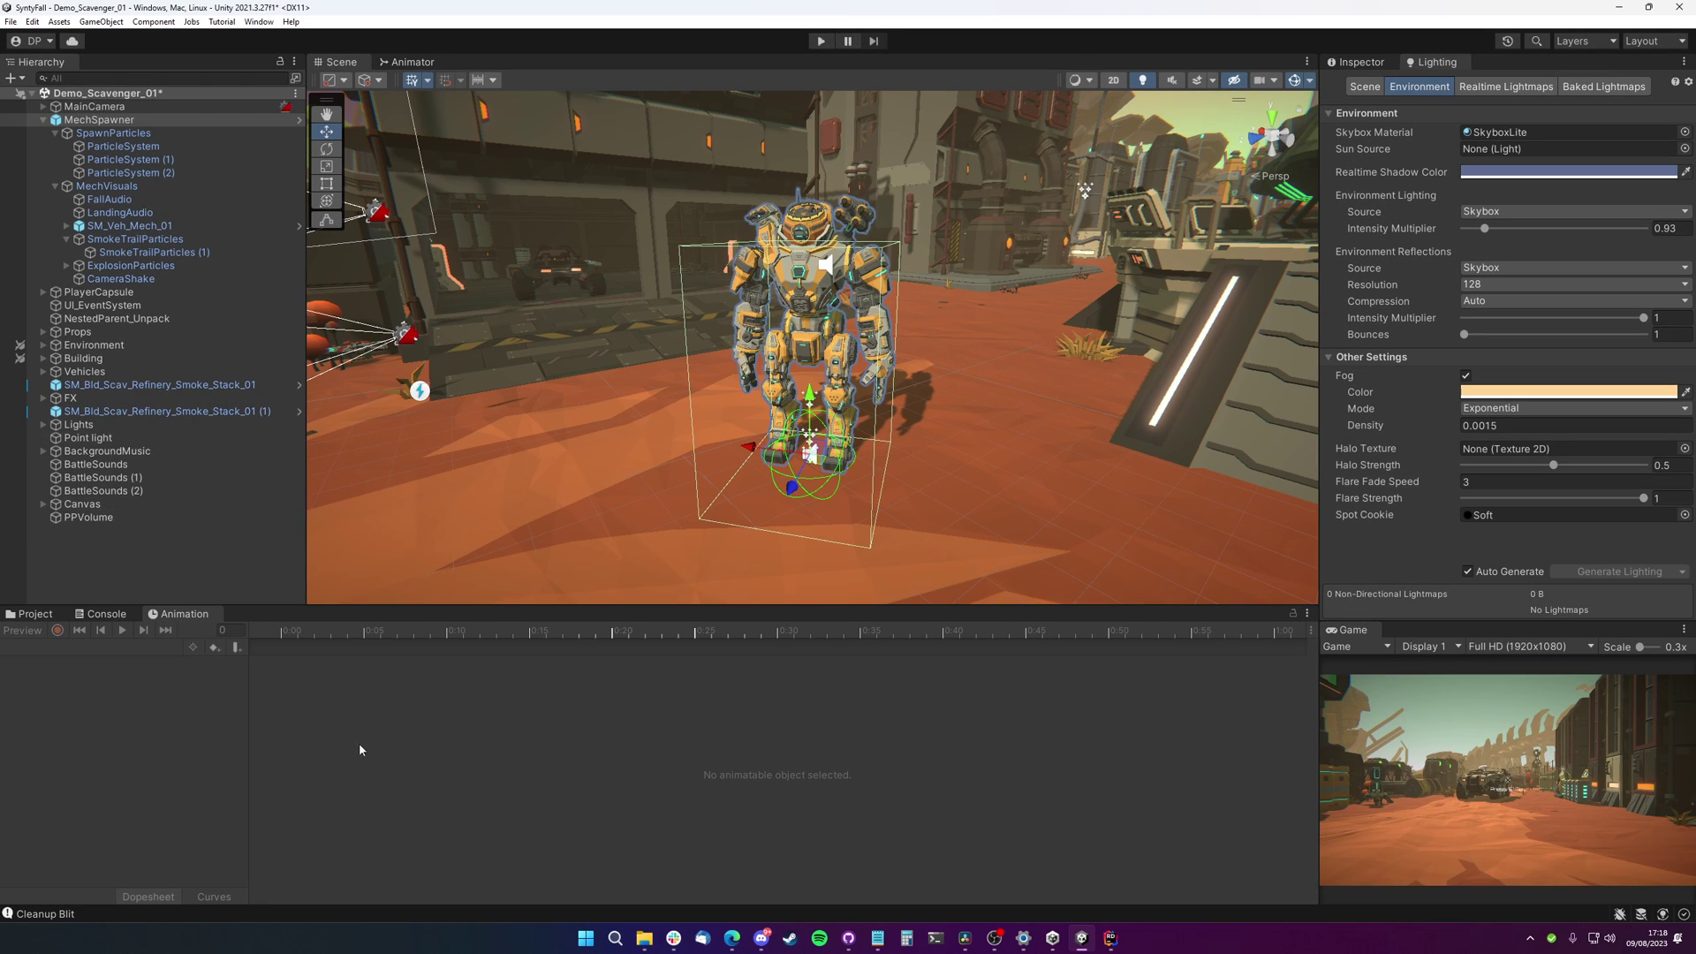
Reselect MechSpawner to show the MechSpawnAnimation timeline
click(148, 119)
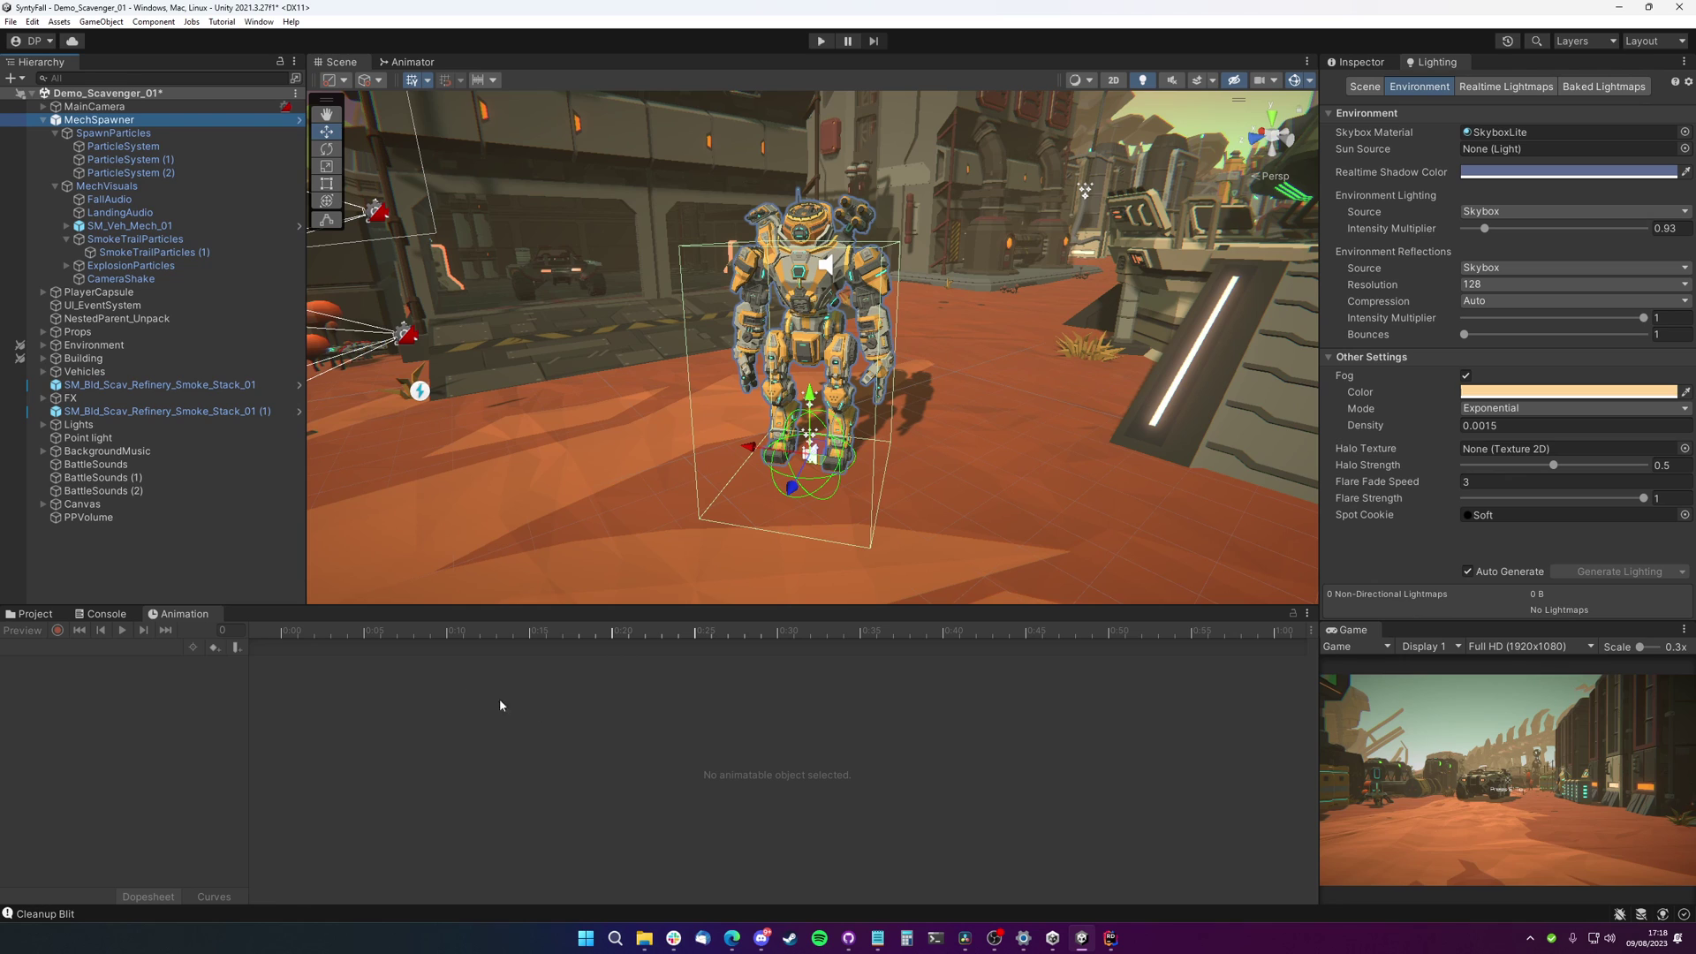
click(142, 134)
click(128, 121)
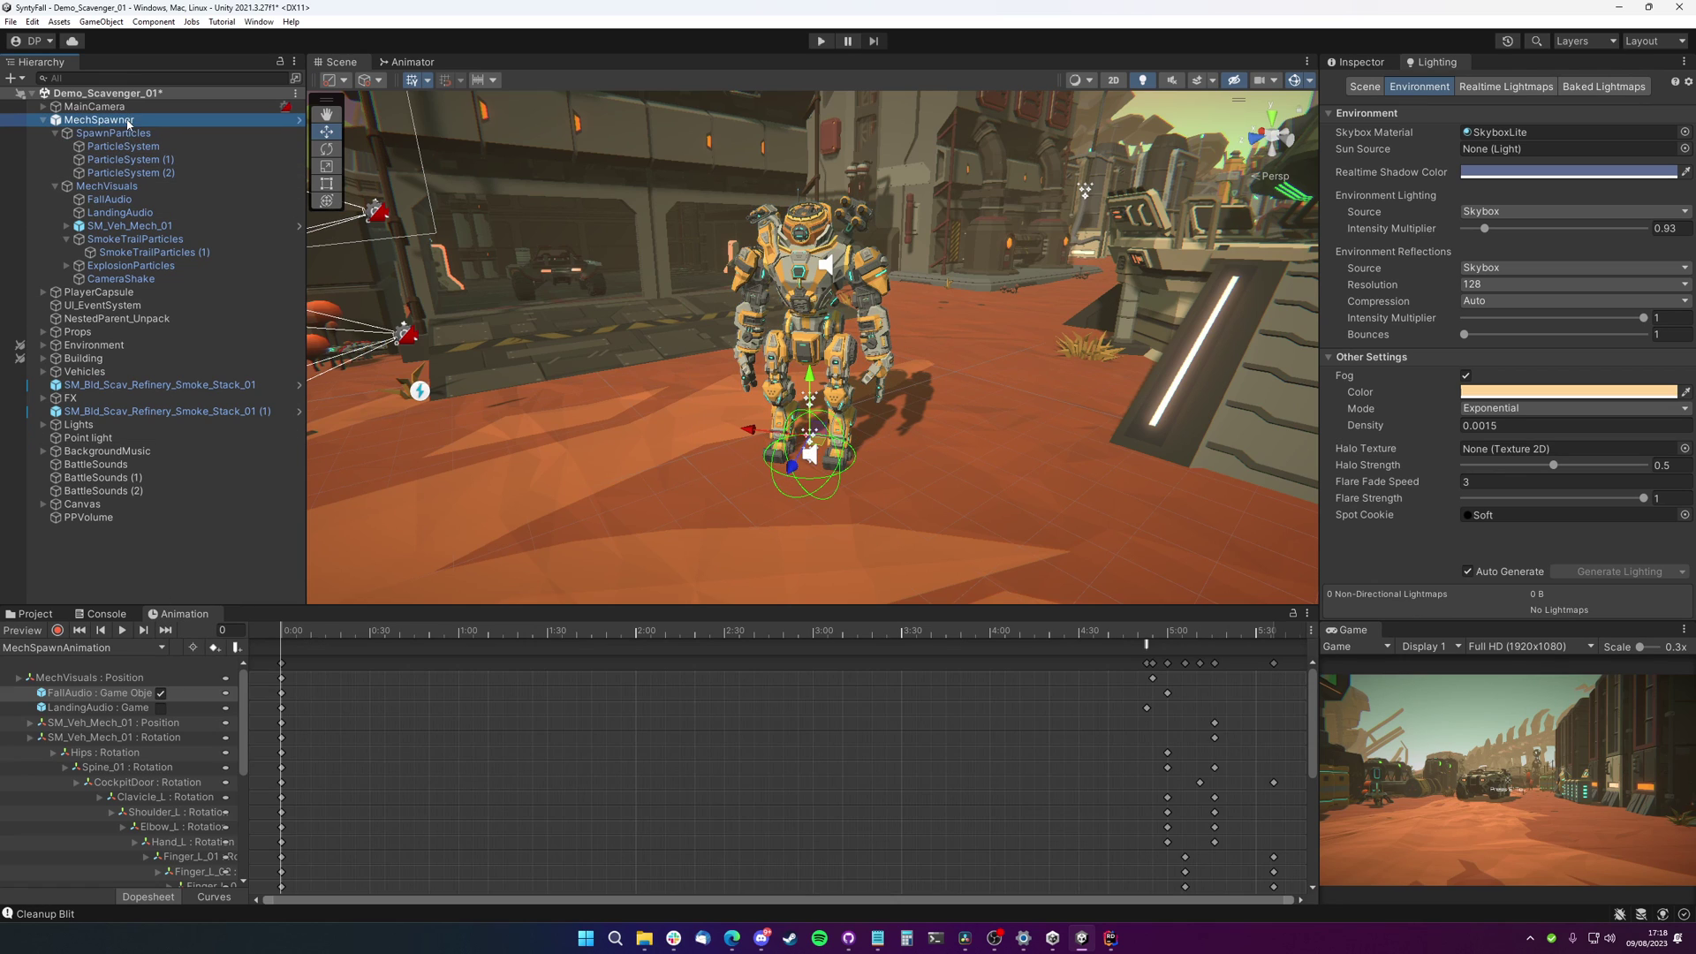
Scrub MechSpawnAnimation through the fall, landing and kneeling poses, examine the bone rotation keyframes, and return to the landing event at frame 292
drag(833, 641, 934, 637)
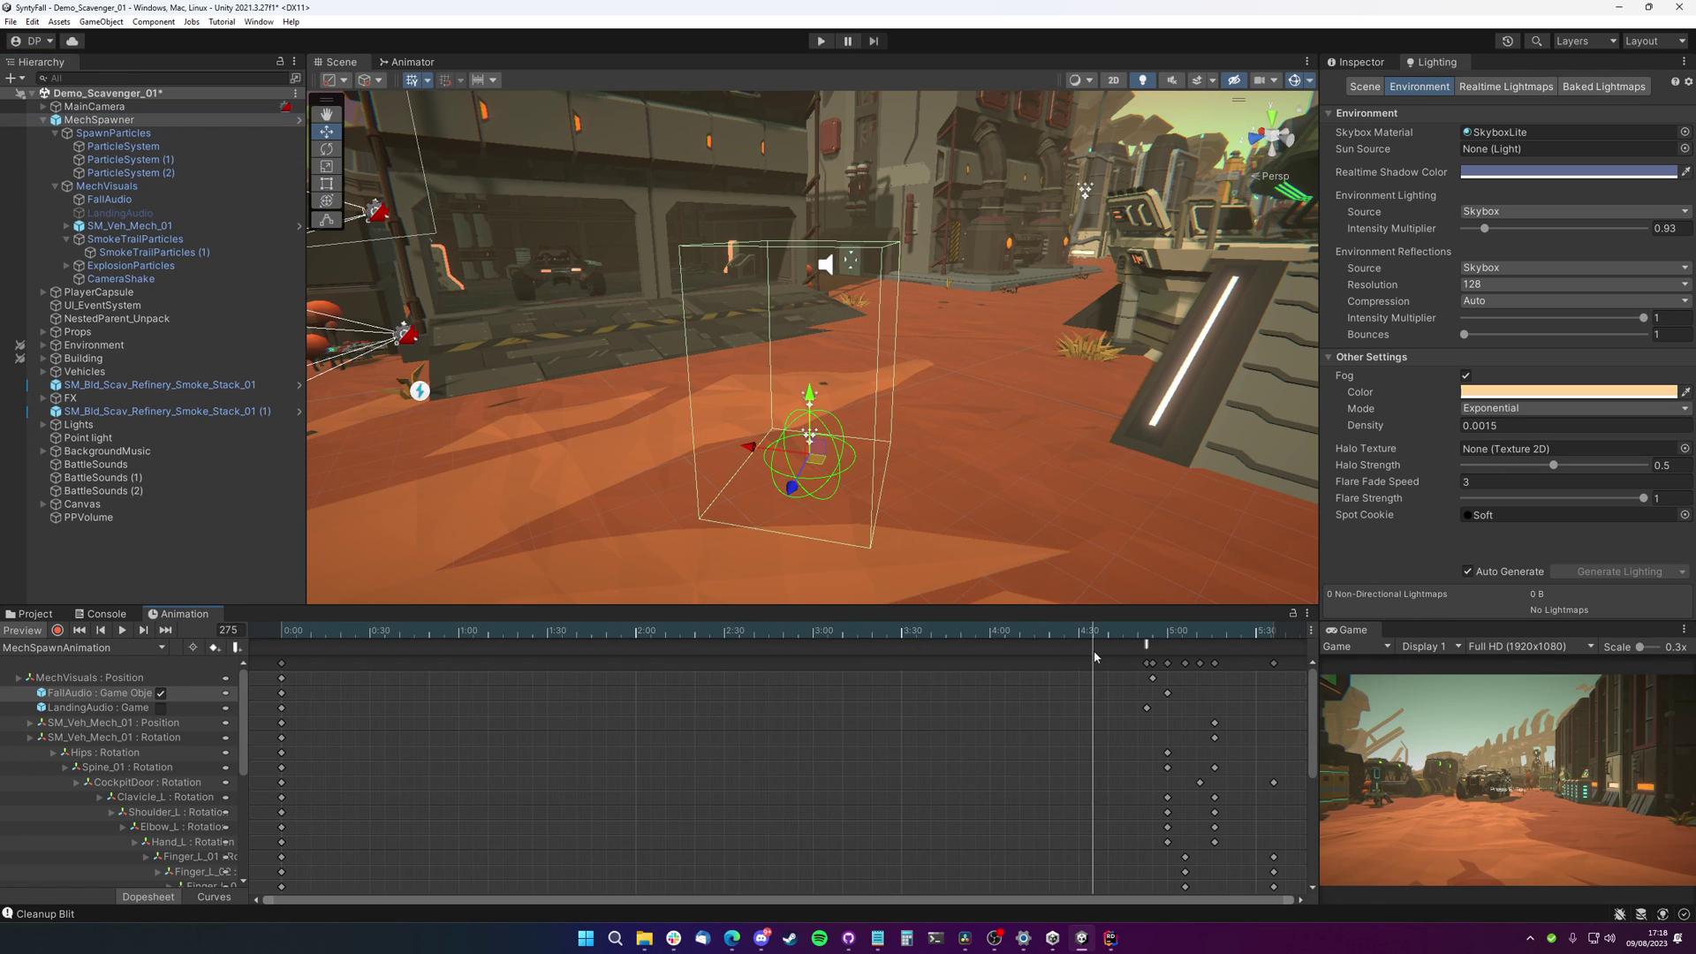
drag(1093, 655, 1243, 655)
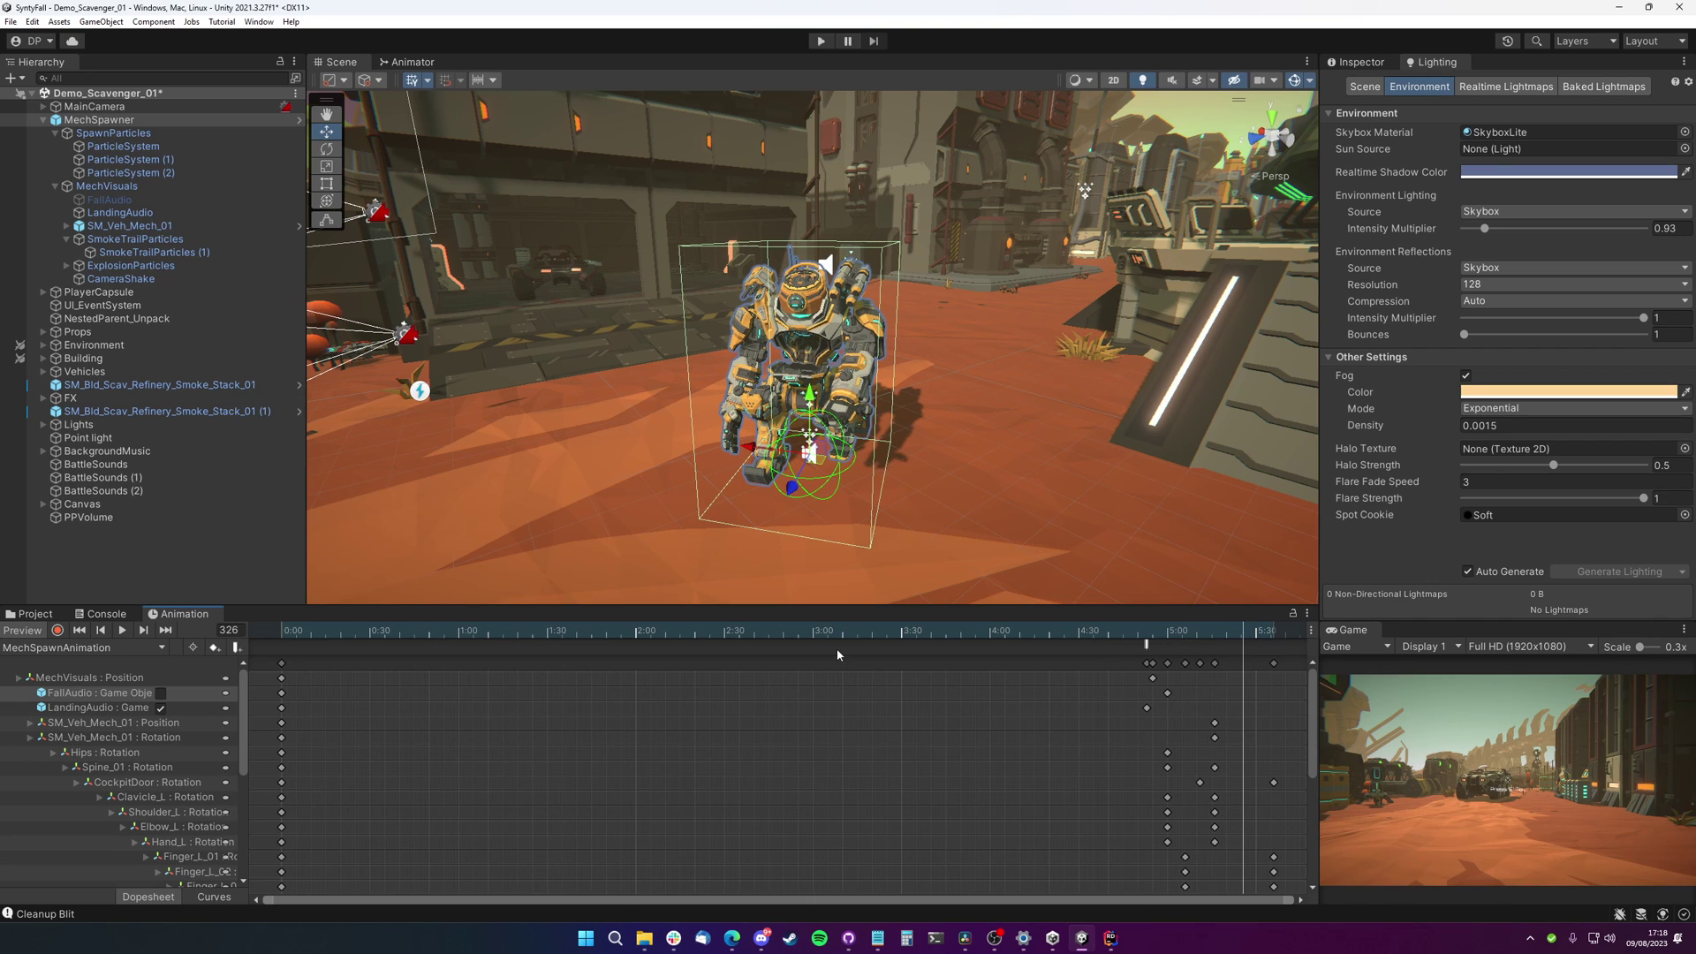
scroll(181, 740, down, 5)
scroll(196, 740, up, 3)
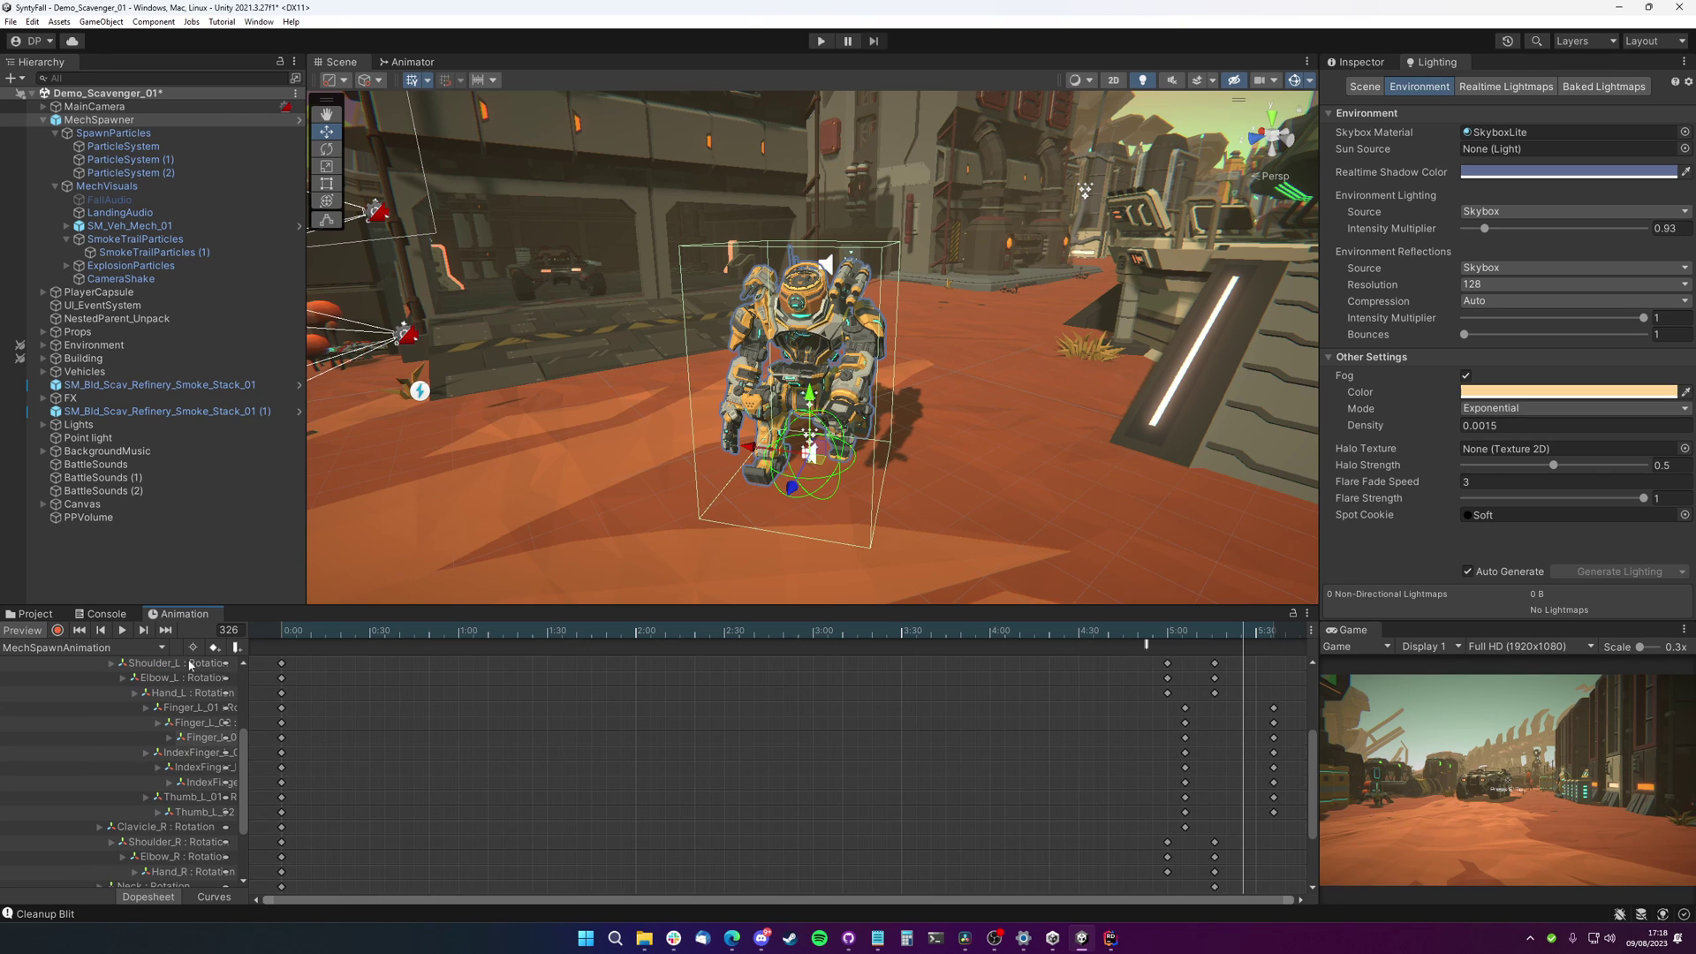
mouse_move(1164, 634)
mouse_down()
mouse_move(1276, 635)
mouse_move(1148, 642)
mouse_move(1266, 653)
mouse_move(1214, 662)
mouse_move(1143, 649)
mouse_up()
Delete MechSpawner from the scene, and show PlayerCapsule's components and its position in the Scene view
key(Delete)
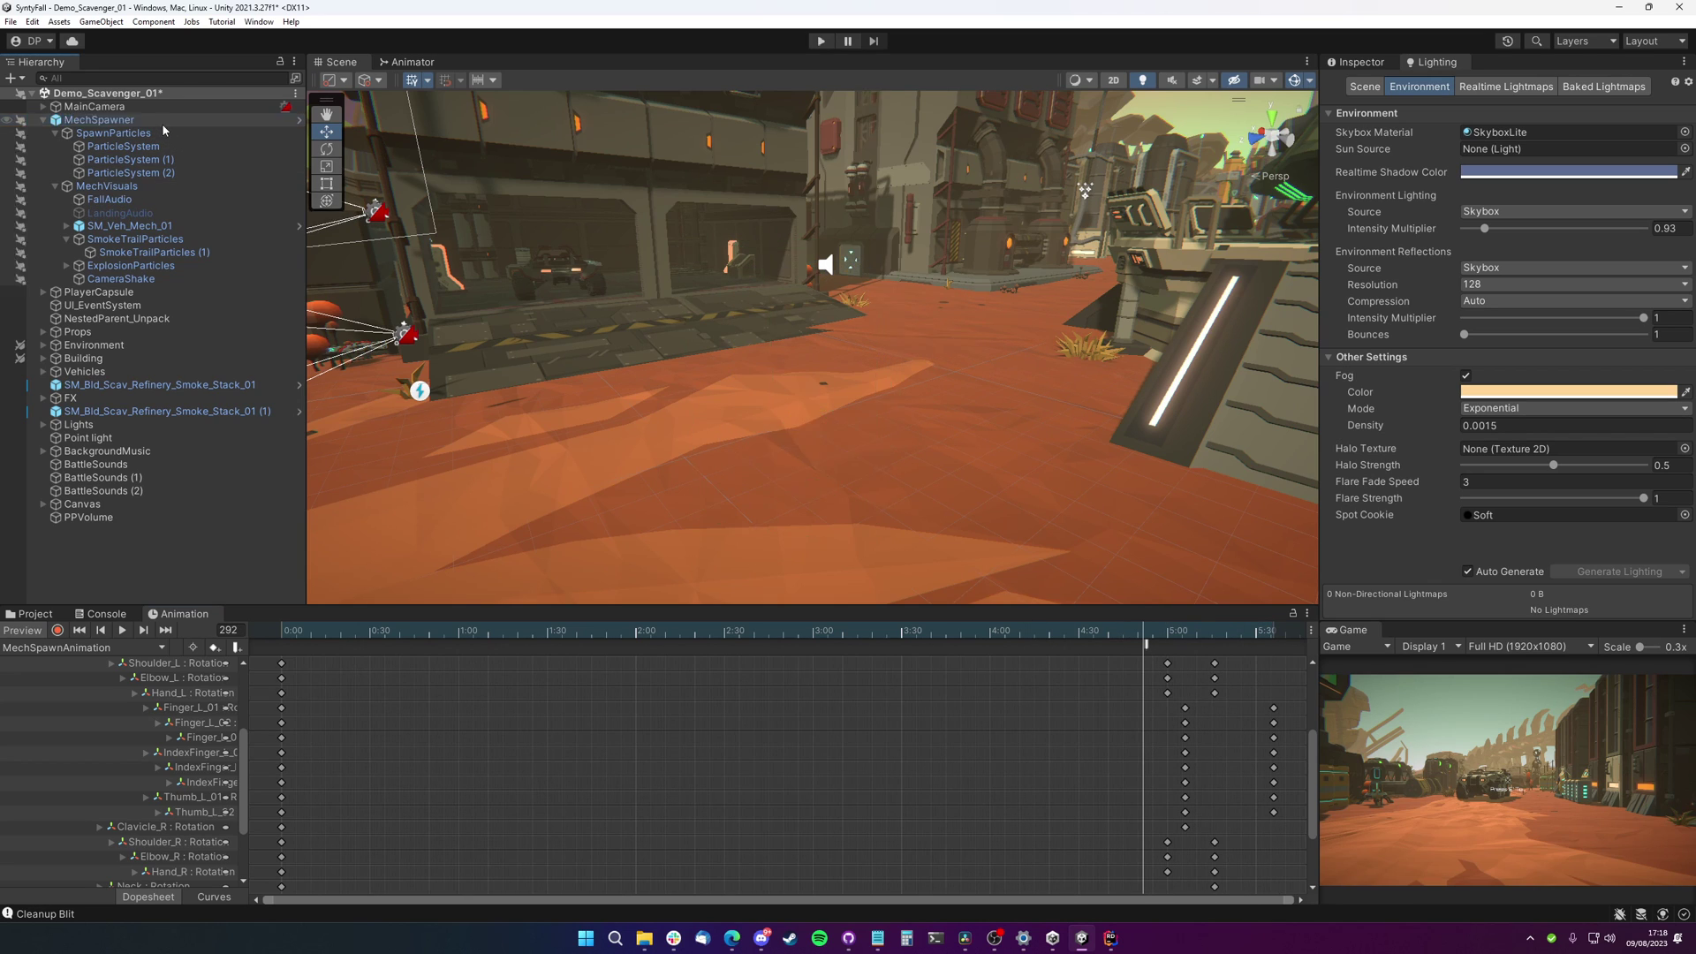
click(161, 121)
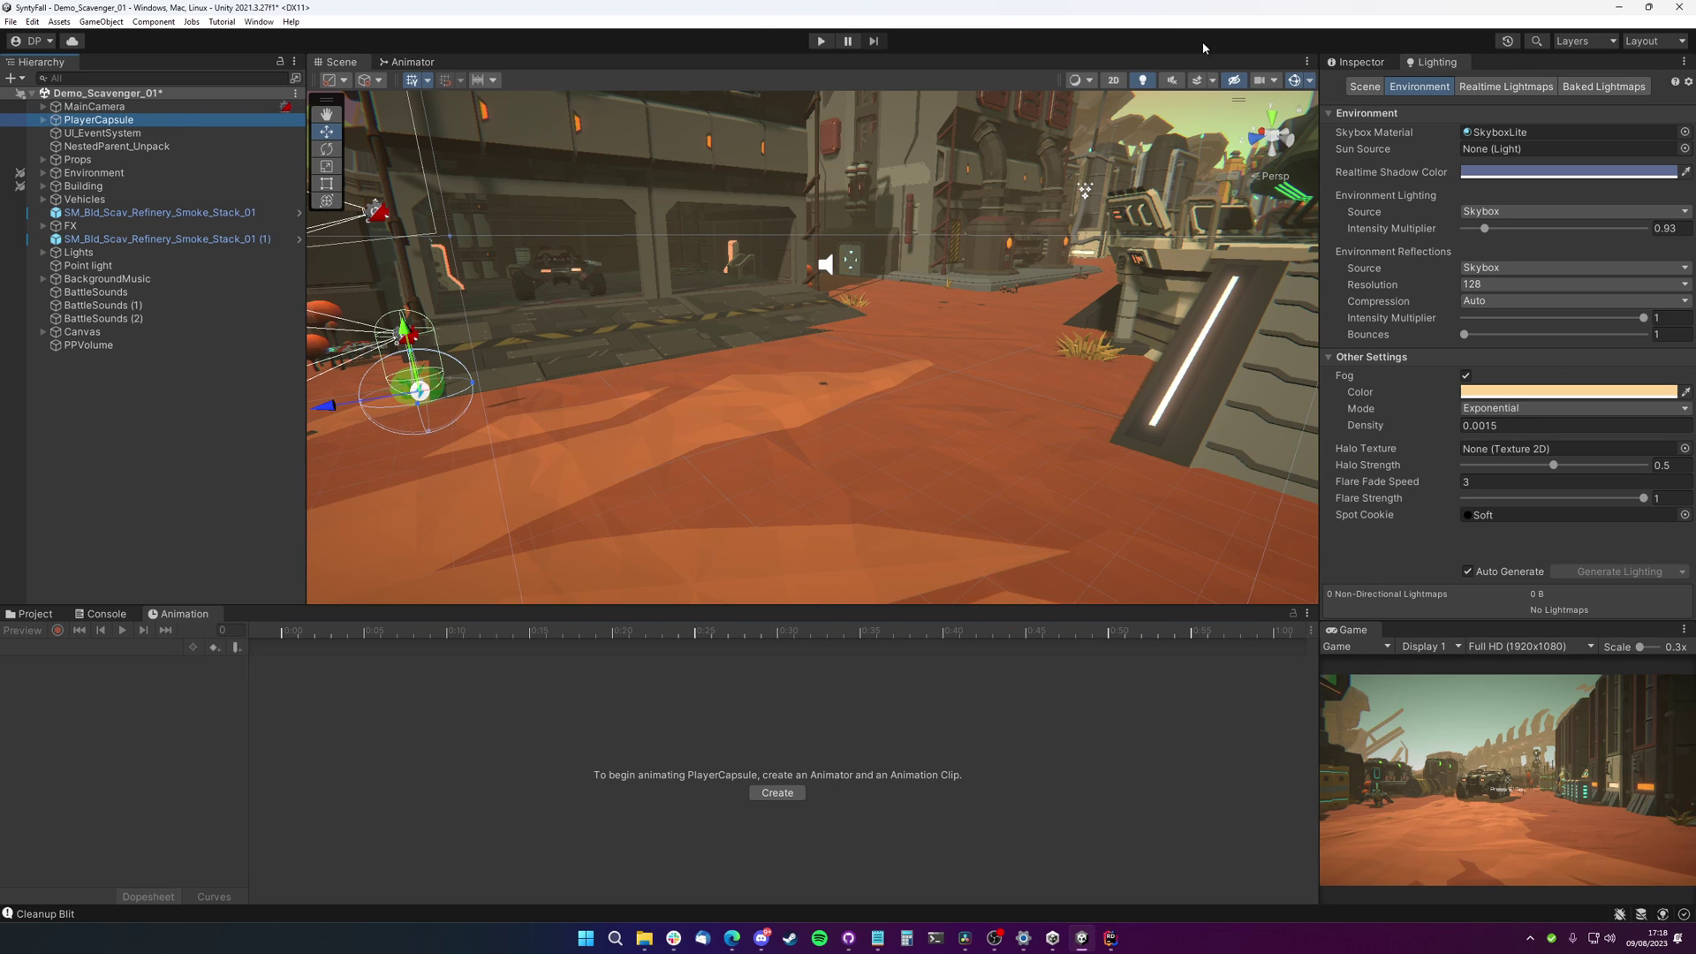
click(1360, 62)
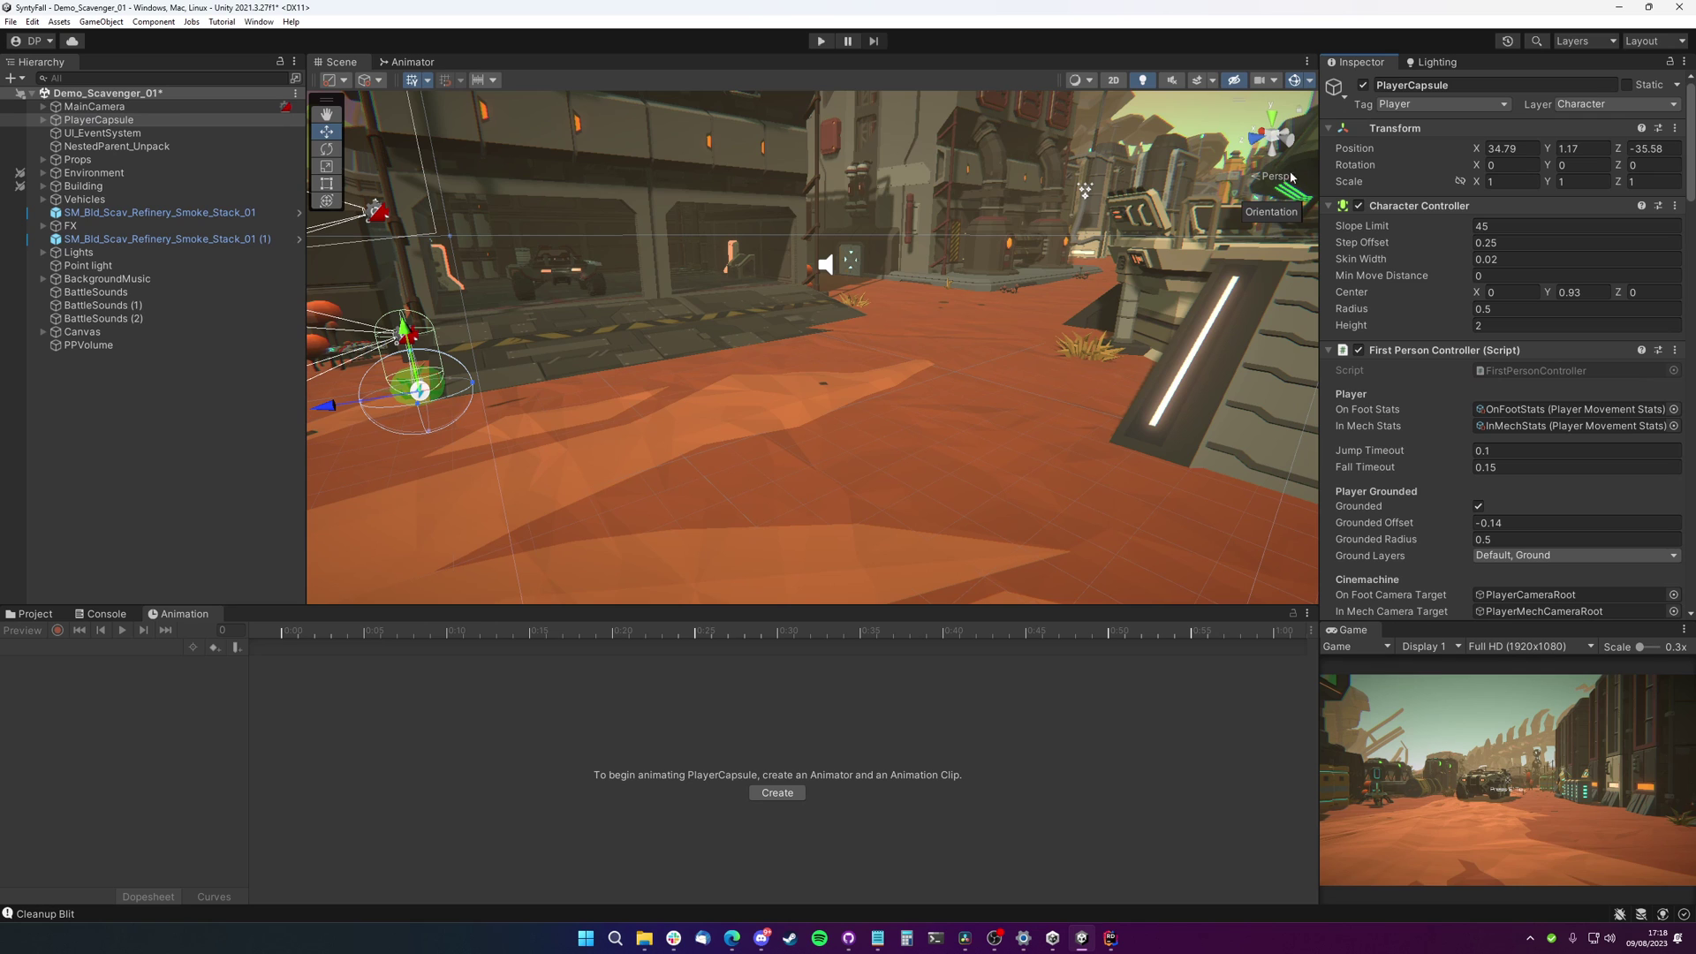
right_drag(774, 399, 875, 406)
key(a)
key(q)
key(w)
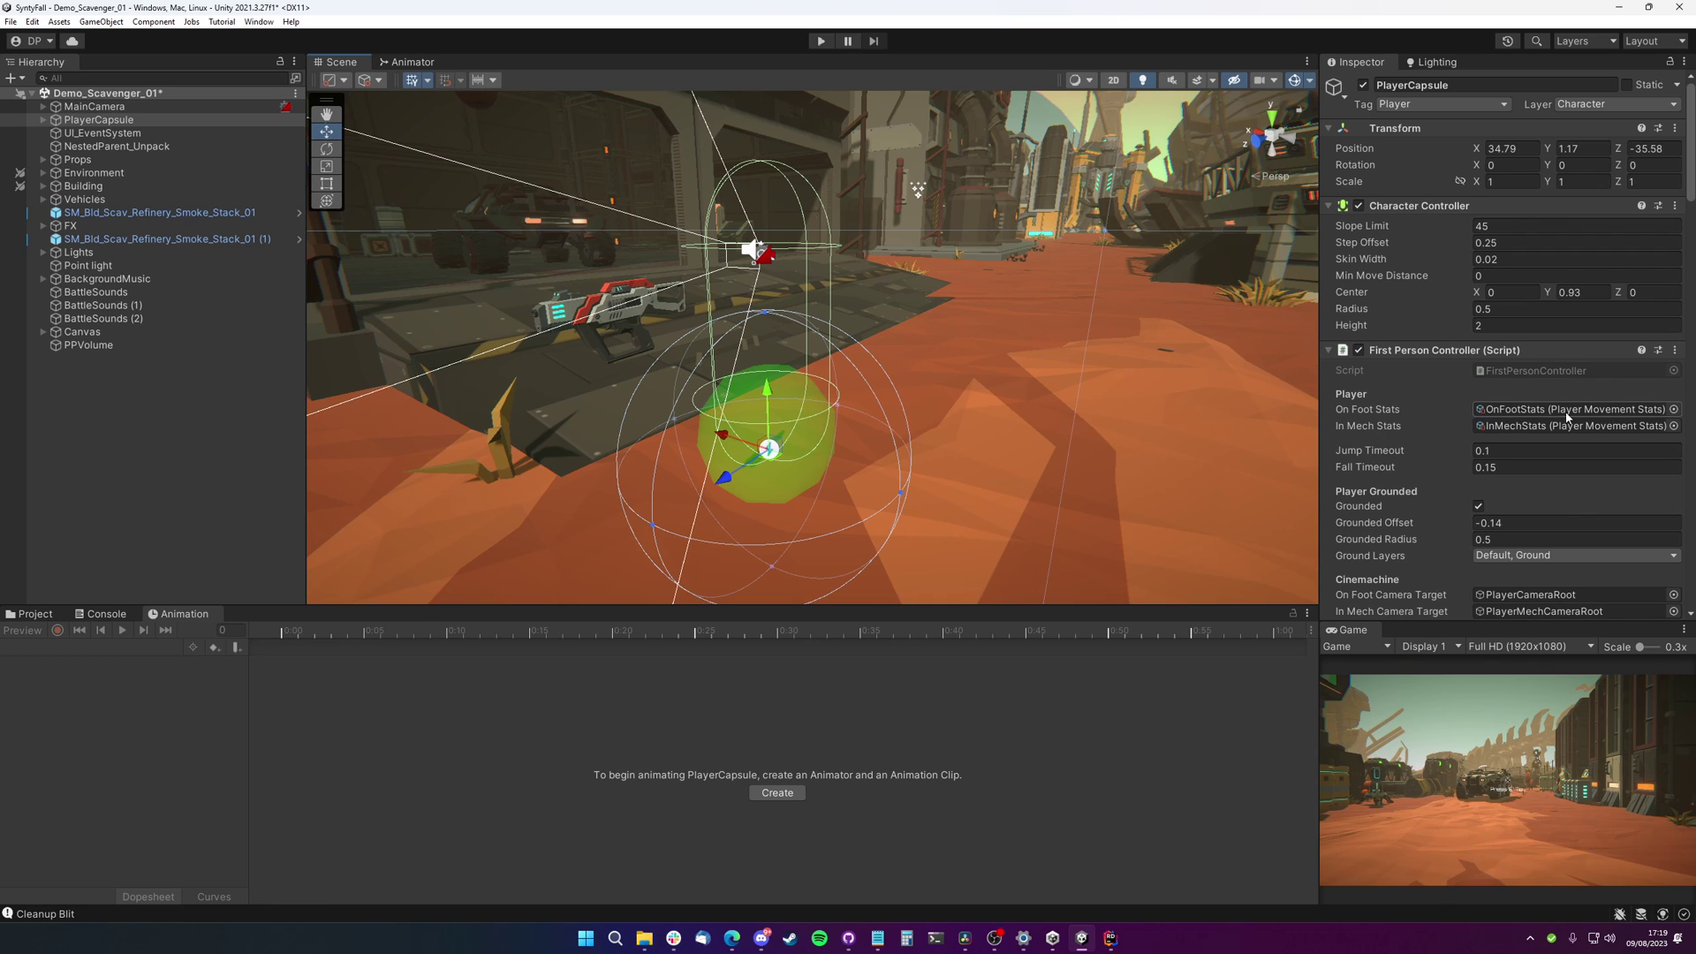
Open the MovementStats folder in Scripts and compare the InMechStats and OnFootStats assets
click(35, 614)
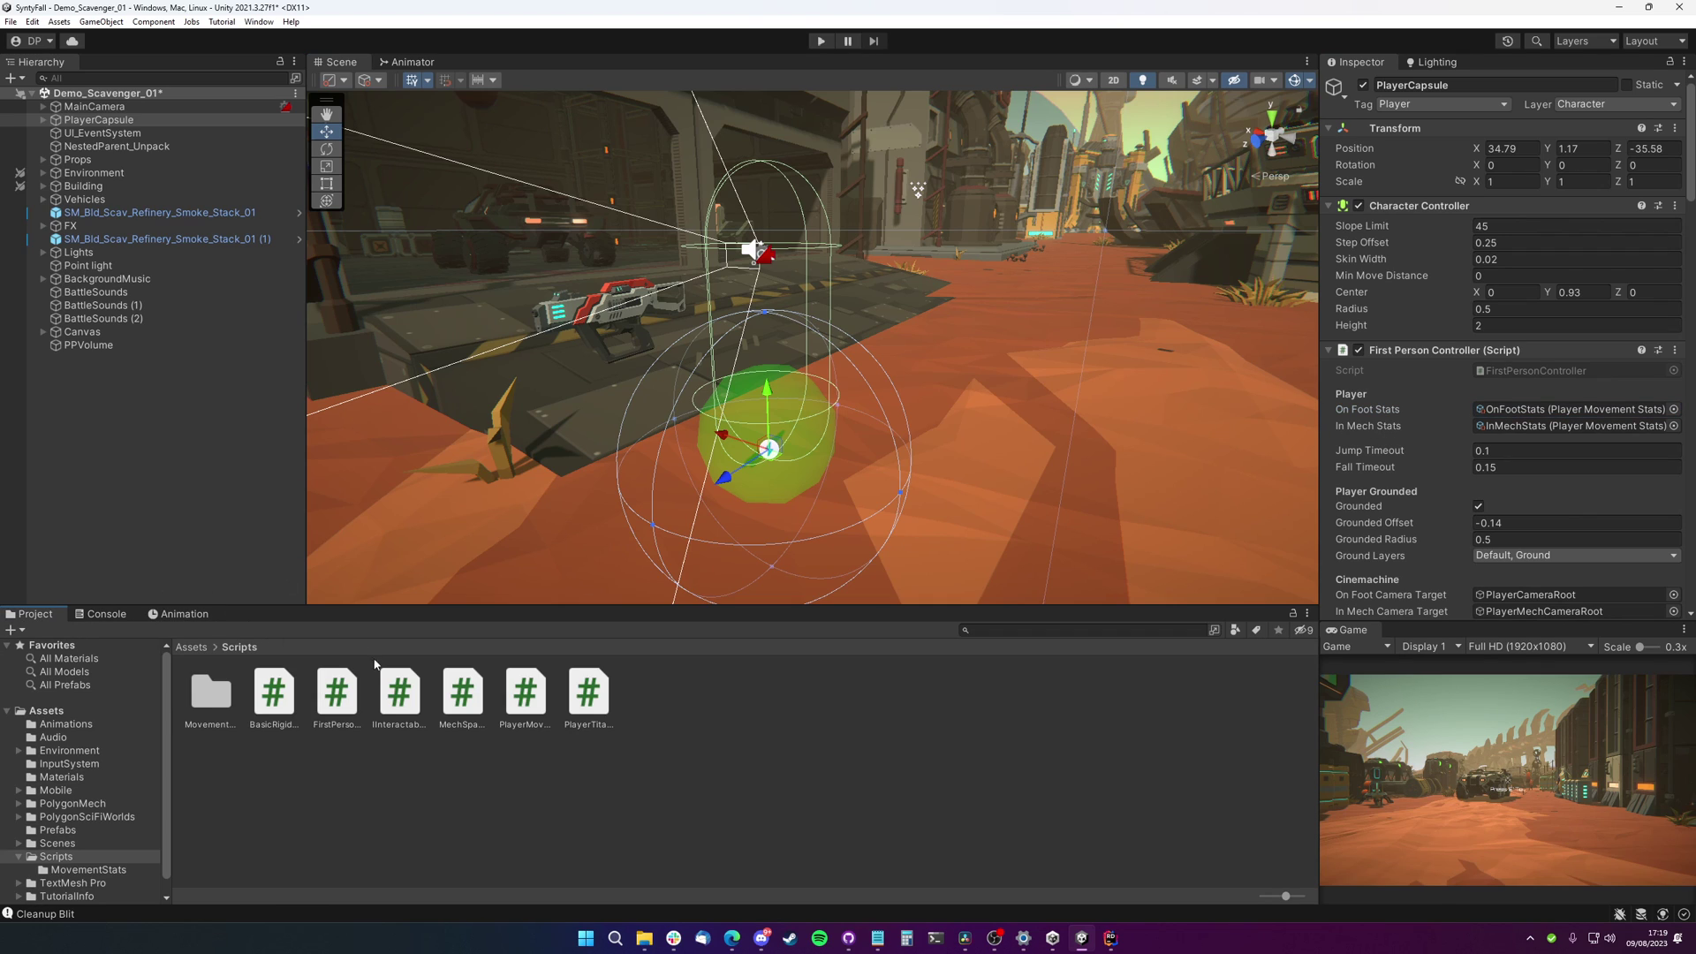
double_click(208, 693)
click(209, 694)
click(267, 703)
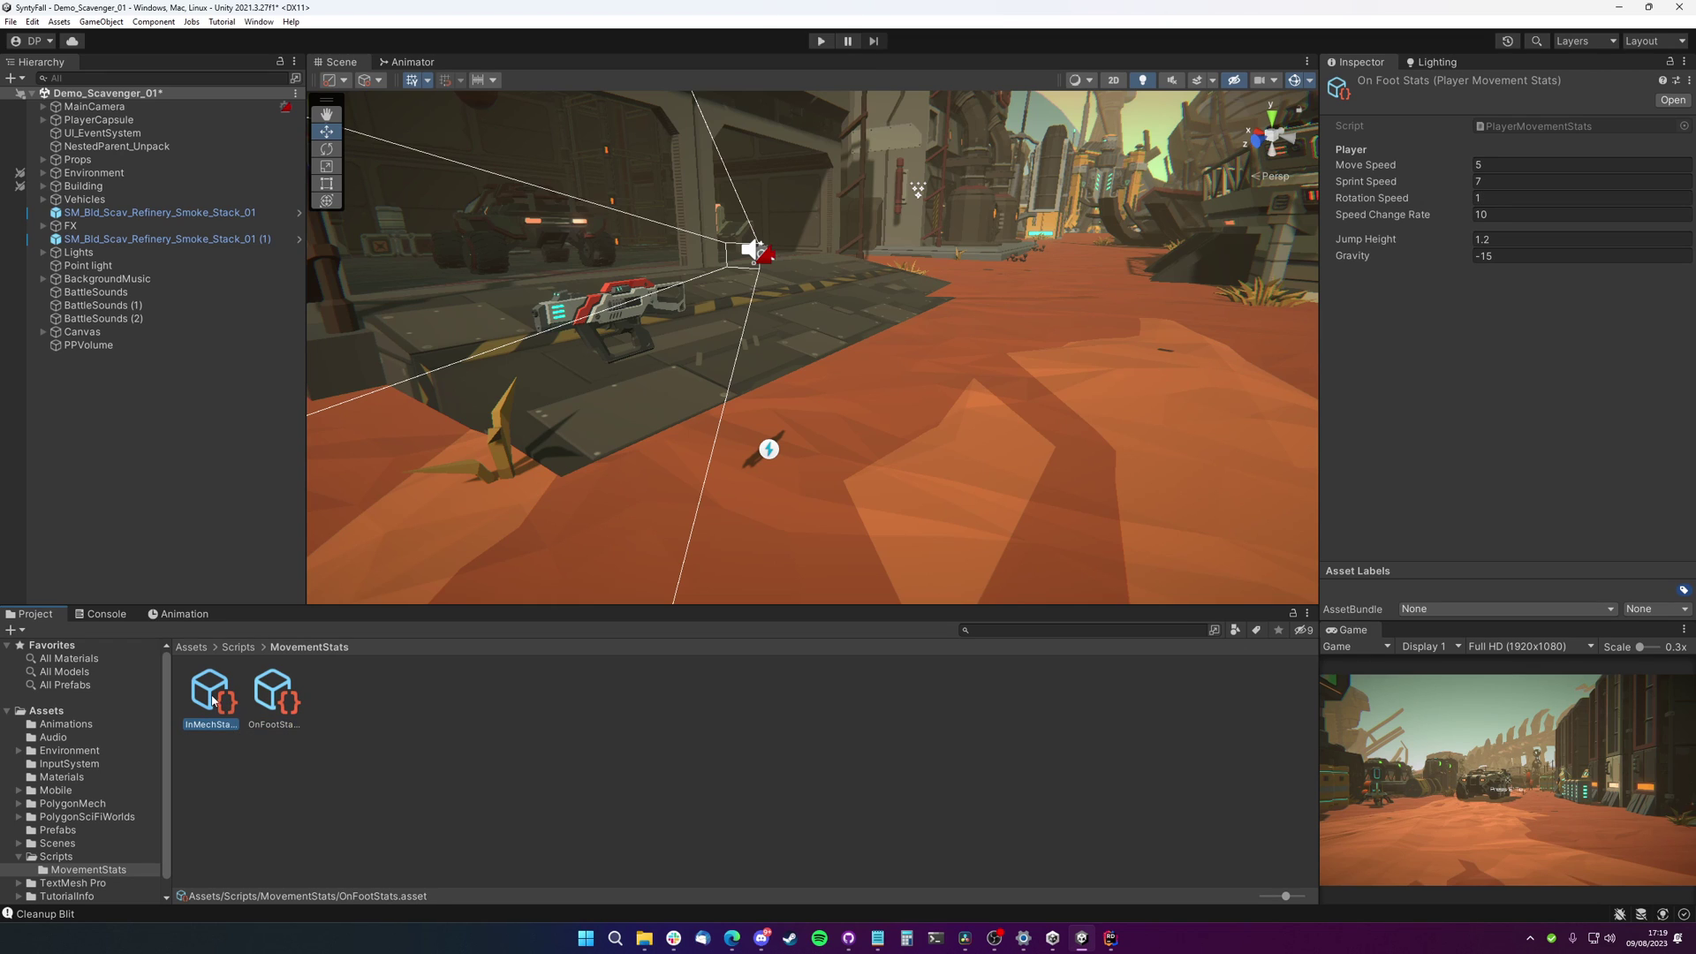
Expand PlayerCapsule and examine PlayerFollowCamera's Cinemachine settings and its view frustum around the gun
click(102, 120)
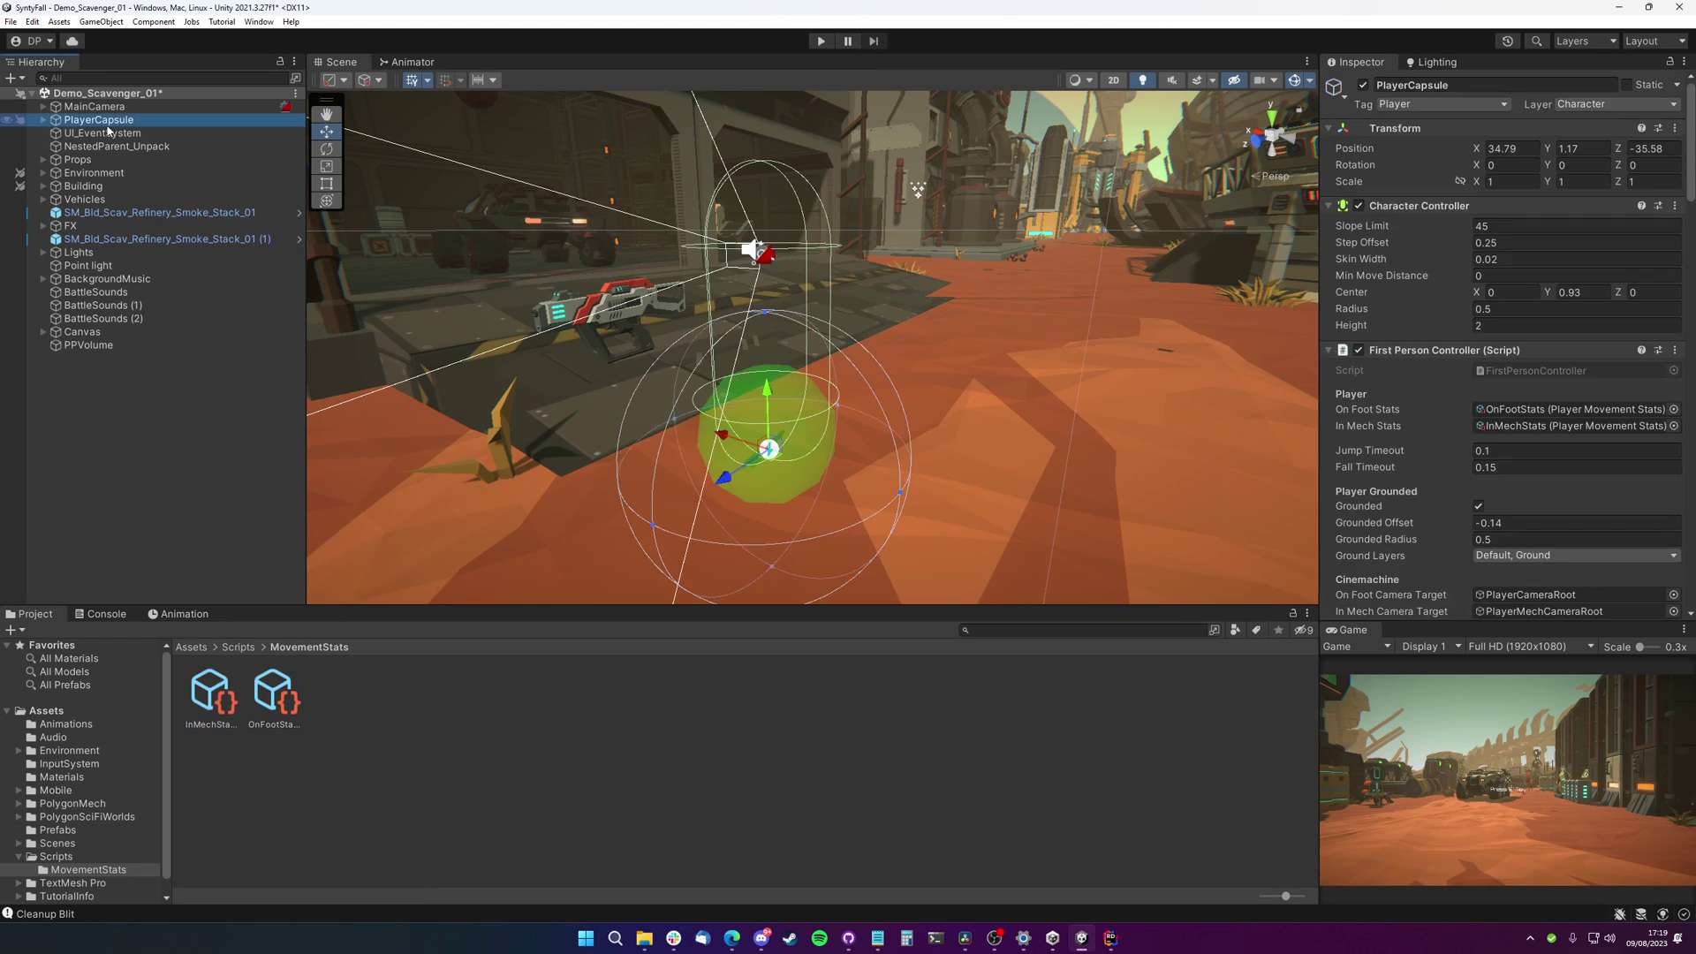
click(43, 120)
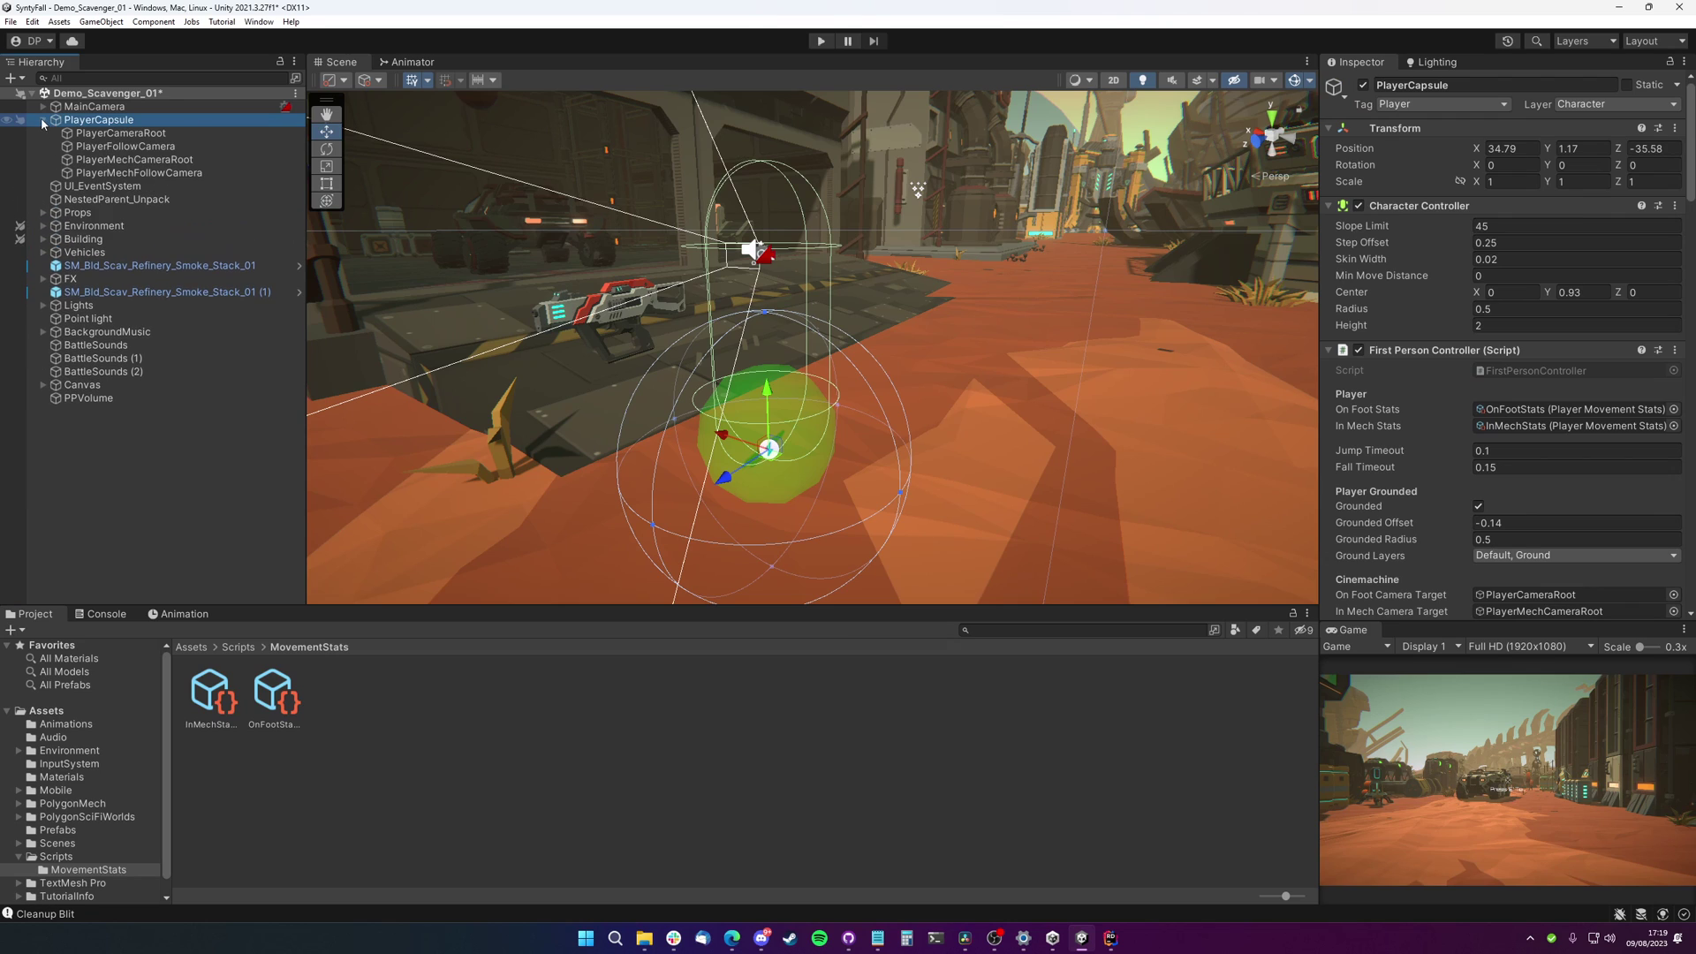
click(126, 147)
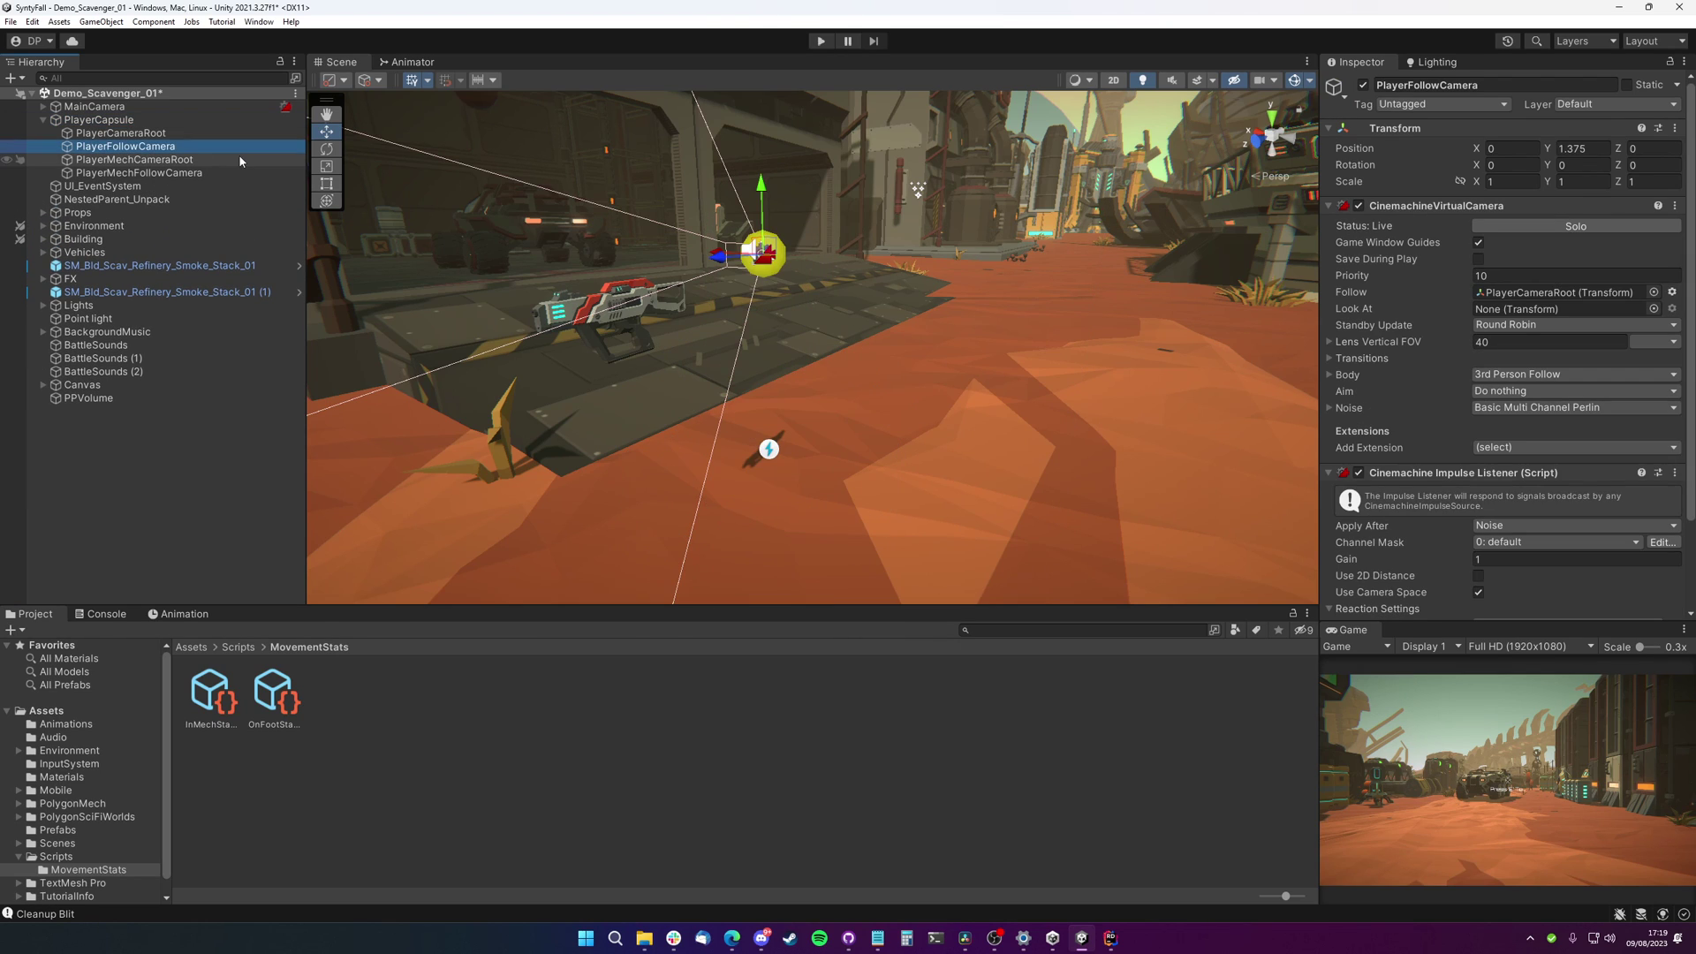
alt+drag(1072, 343, 436, 466)
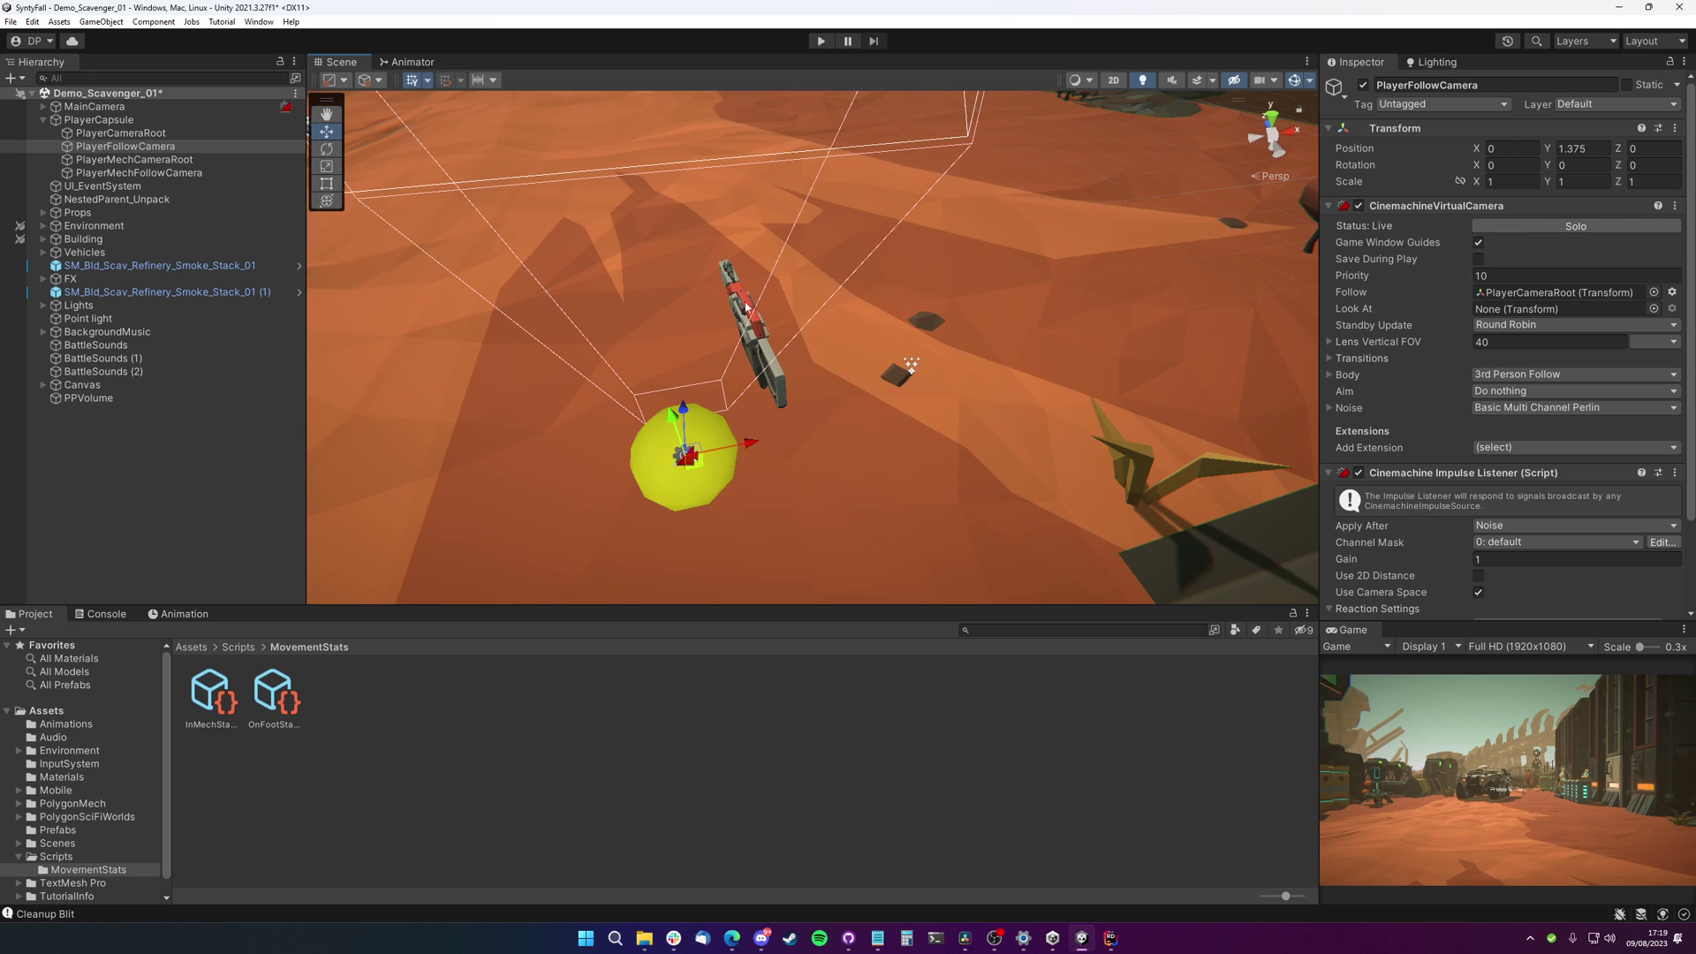
alt+drag(737, 305, 975, 355)
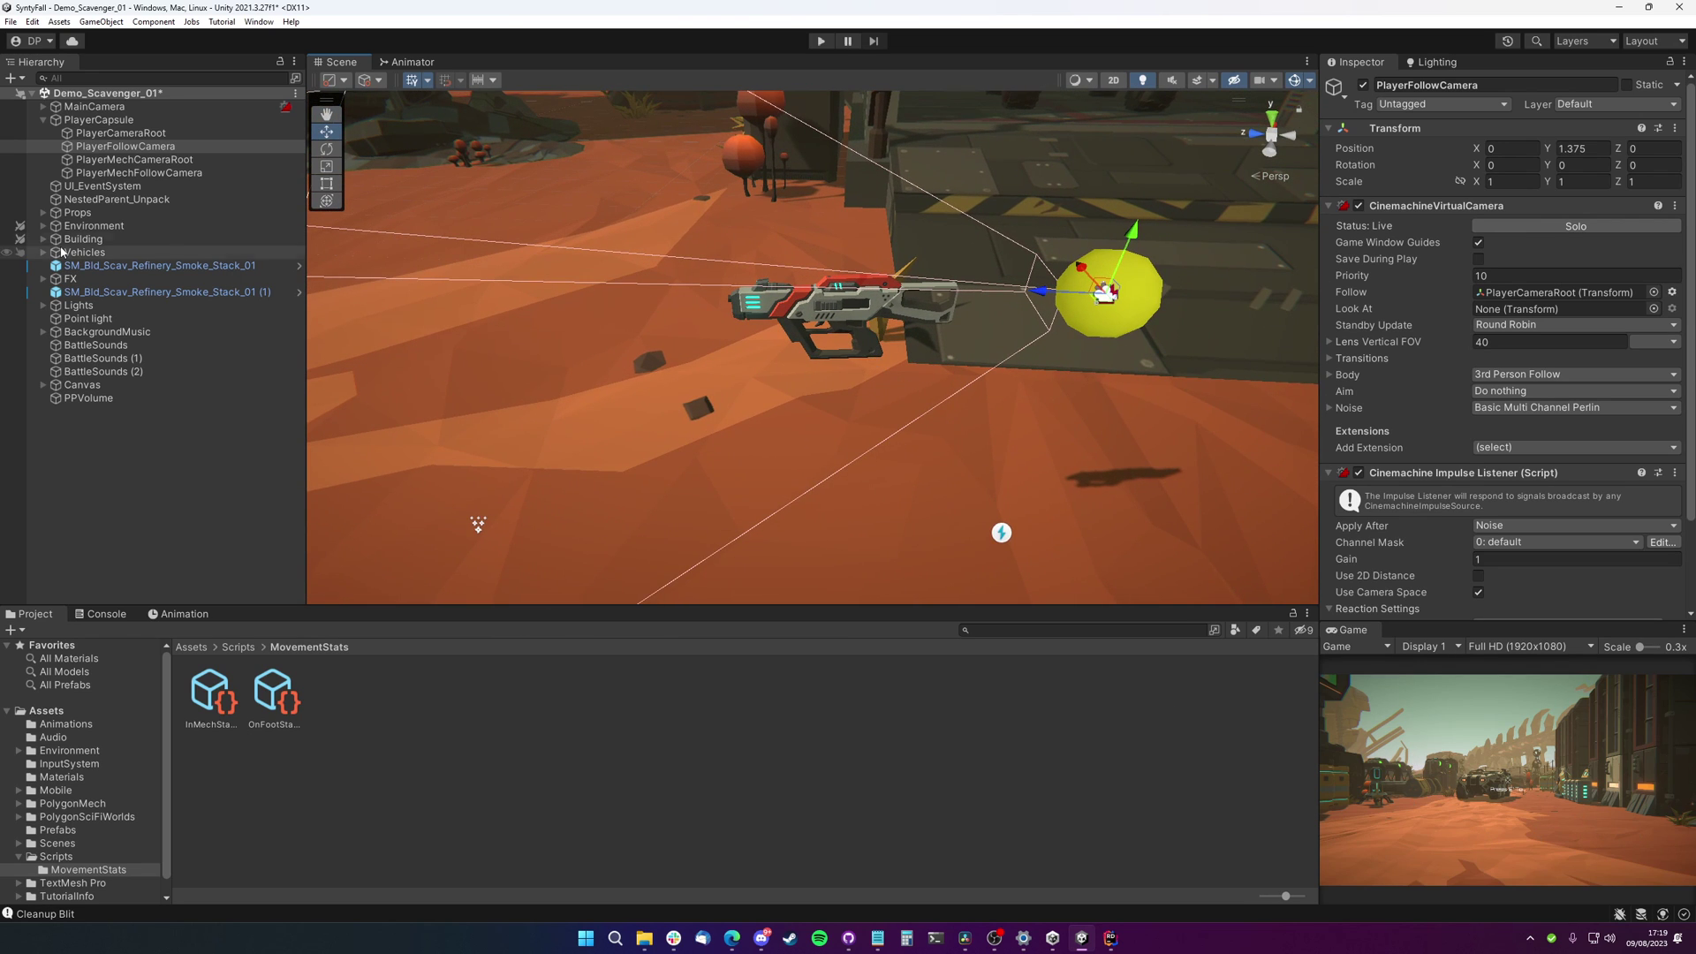
Inspect the SM_Wep_SMG_02 weapon under MainCamera, and check the parent MainCamera's settings
click(110, 108)
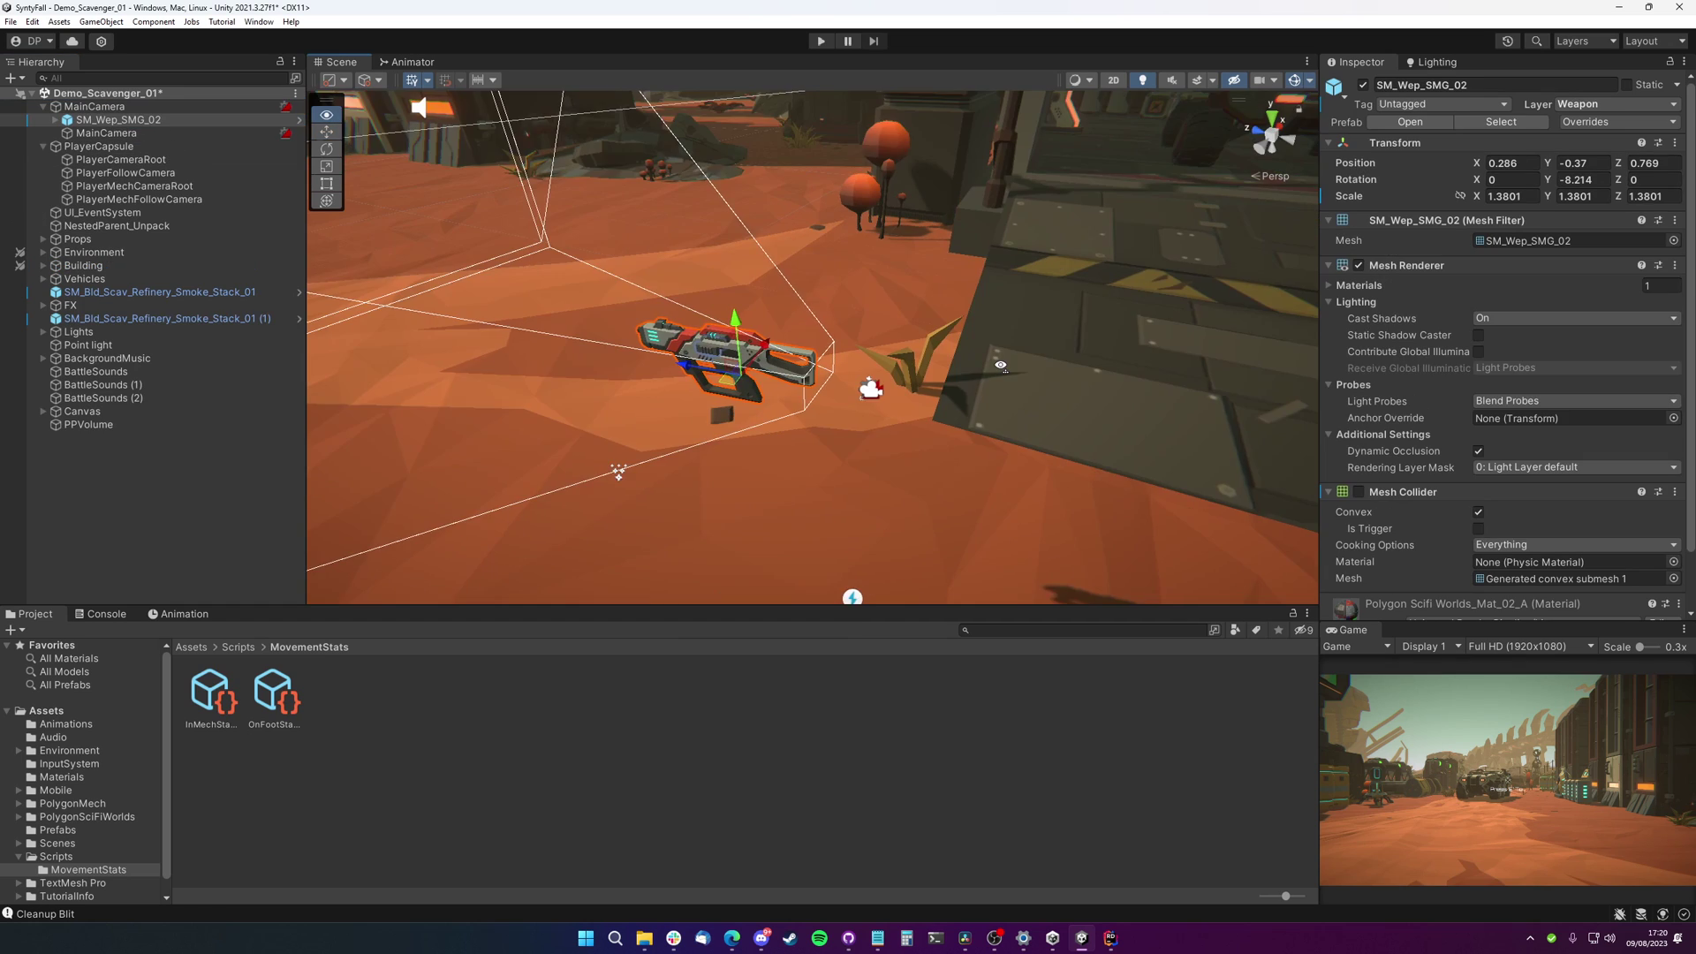
alt+drag(870, 353, 980, 365)
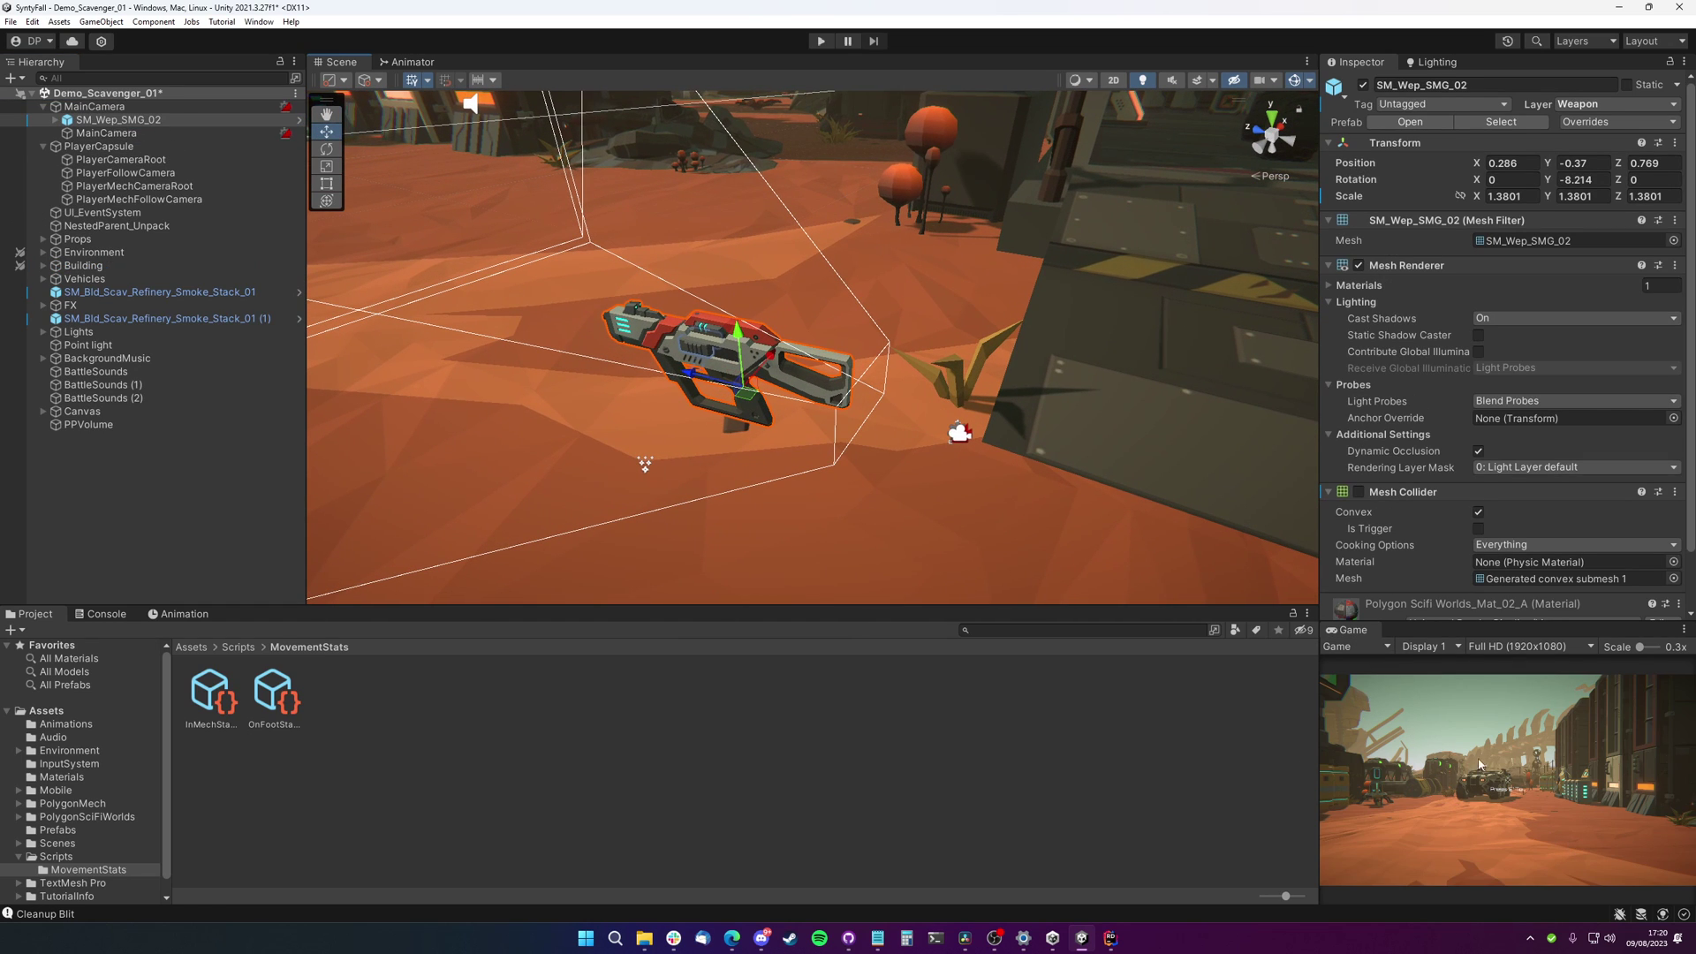
double_click(115, 106)
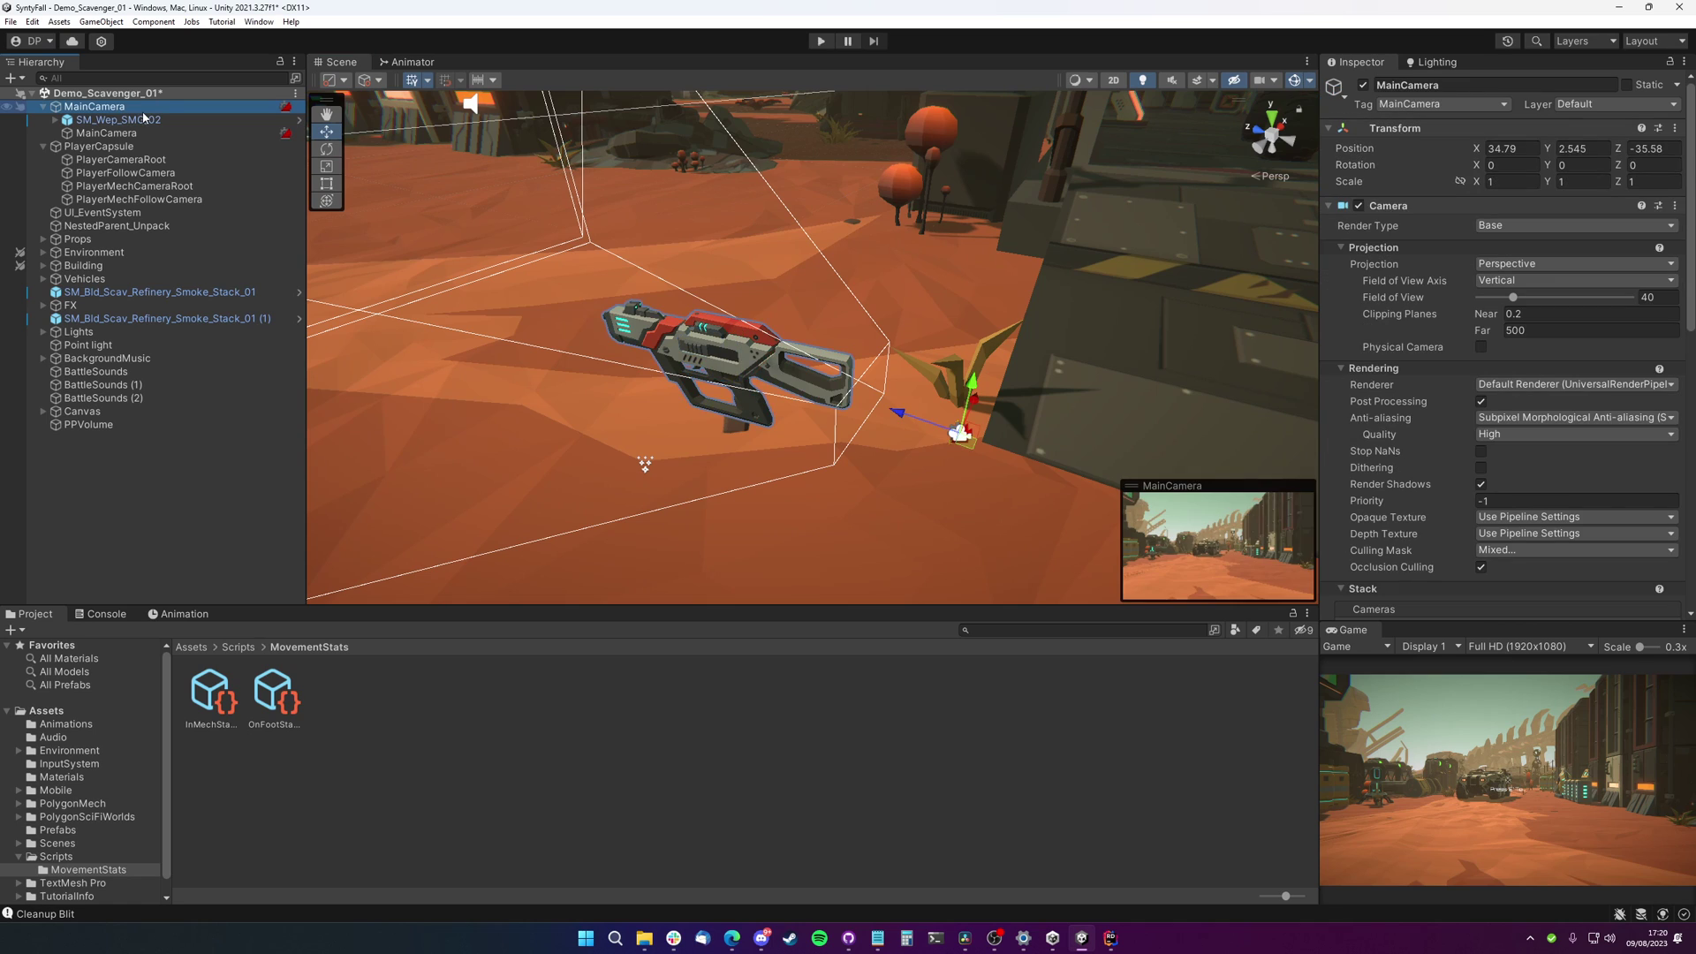
Compare the Cinemachine priority and placement of PlayerFollowCamera and PlayerMechFollowCamera under PlayerCapsule
click(124, 147)
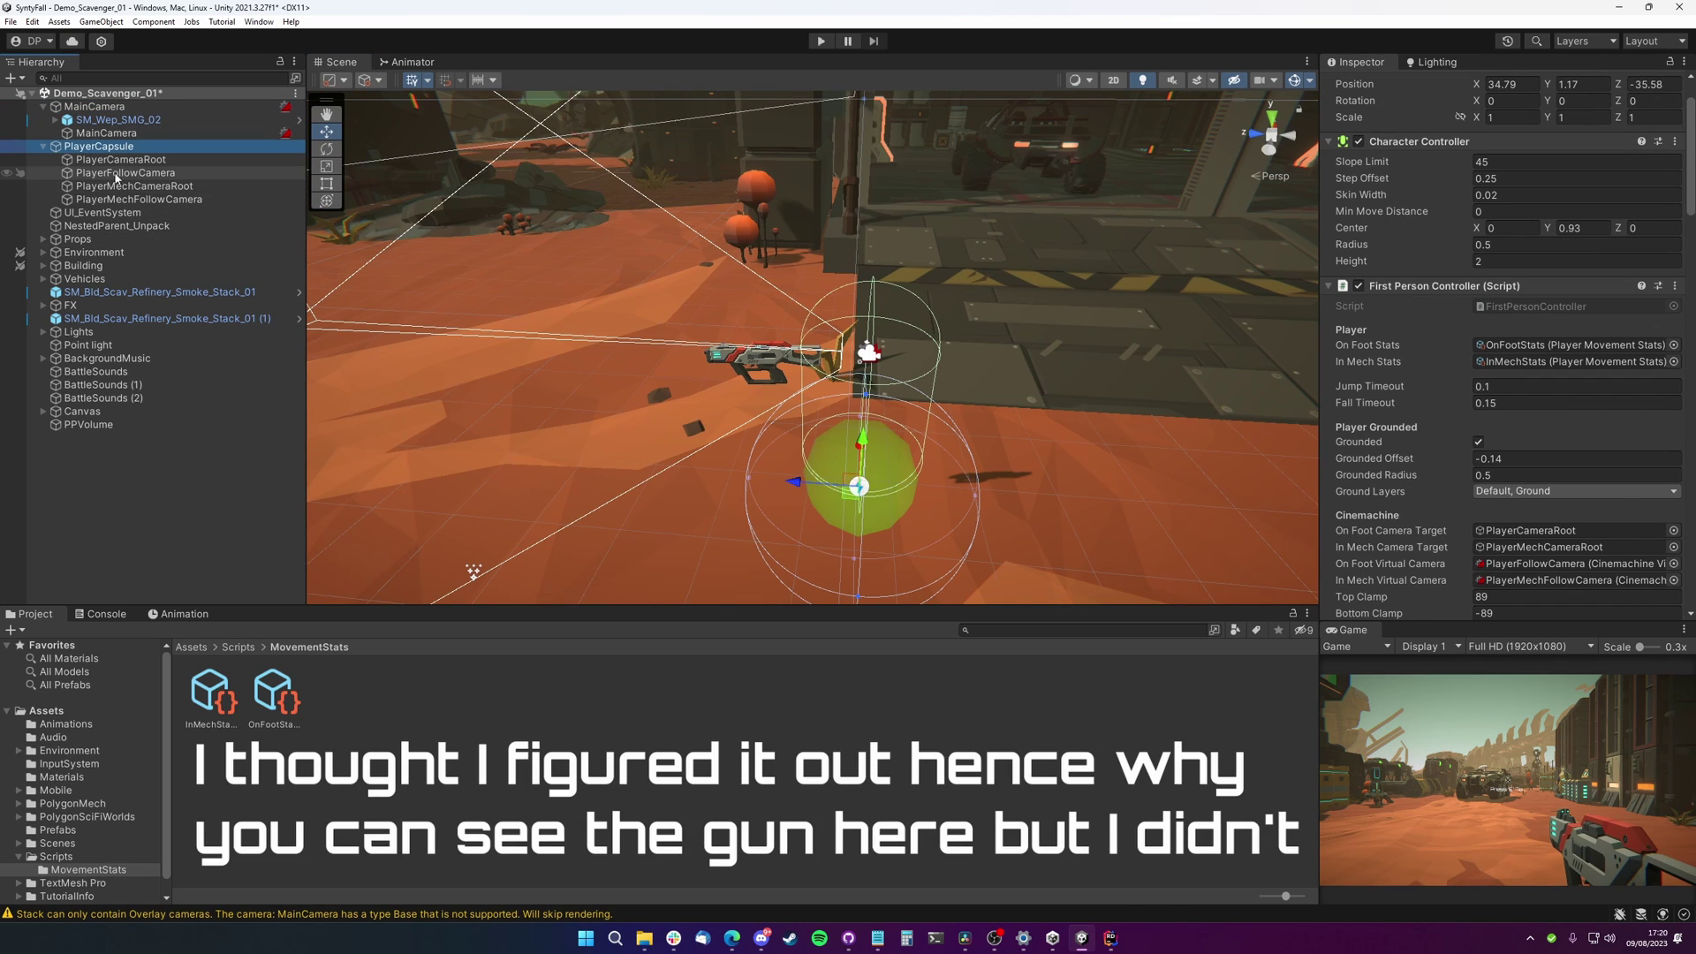
click(165, 176)
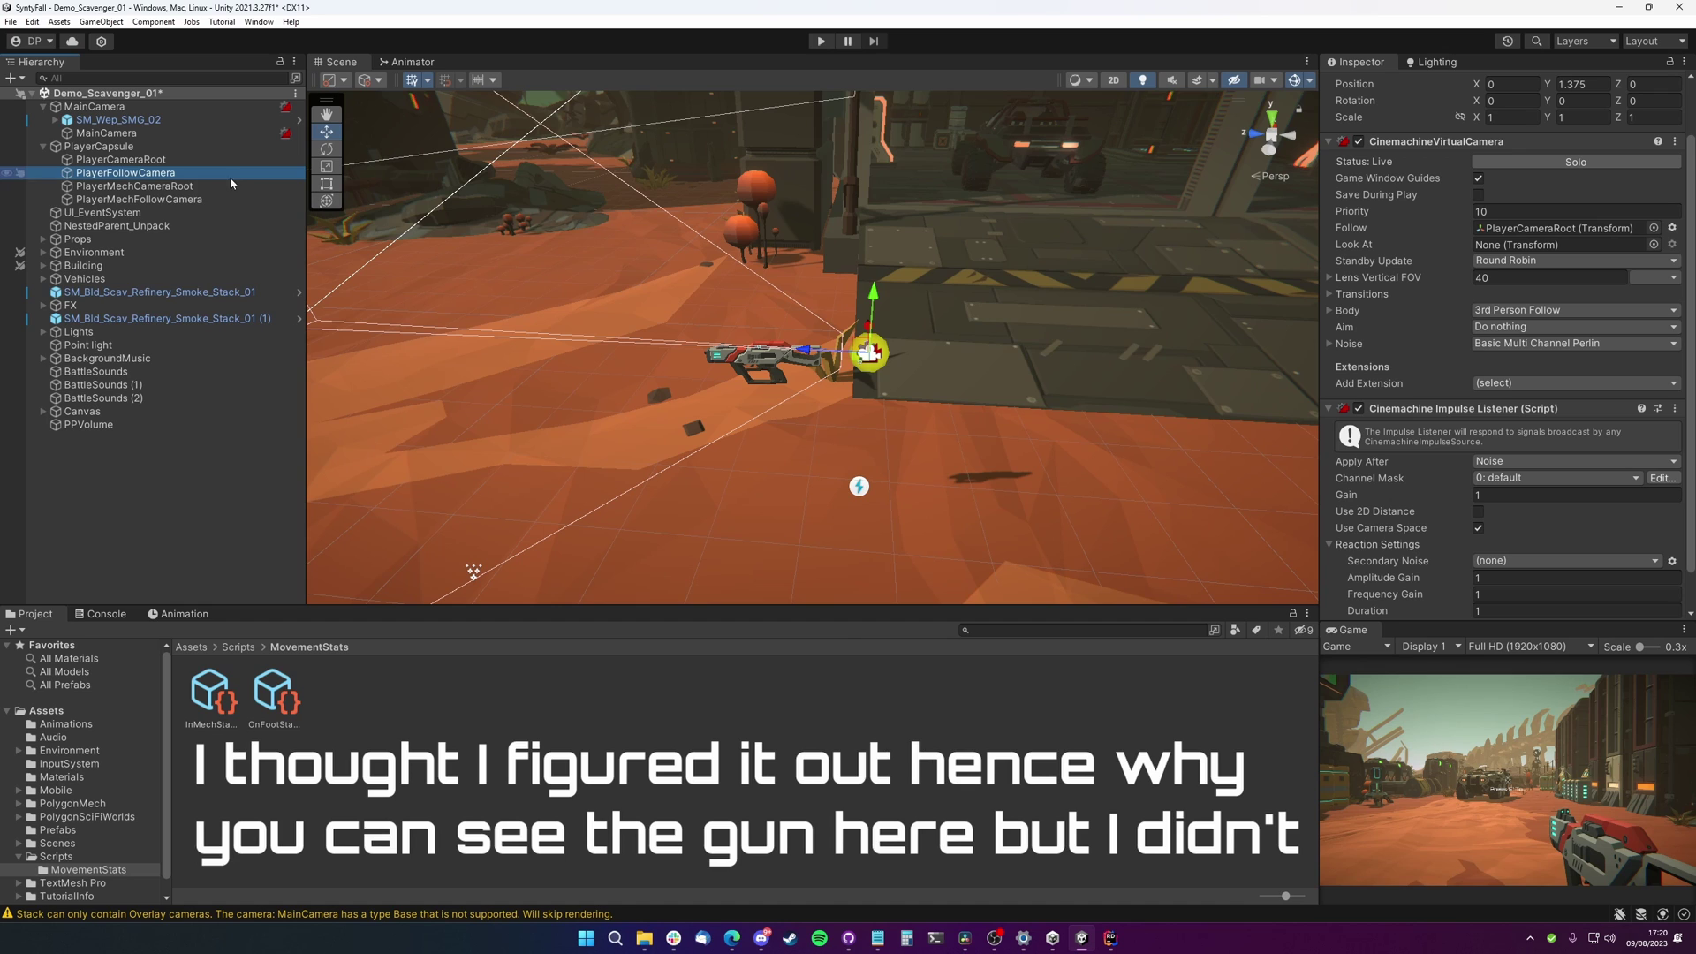
click(126, 204)
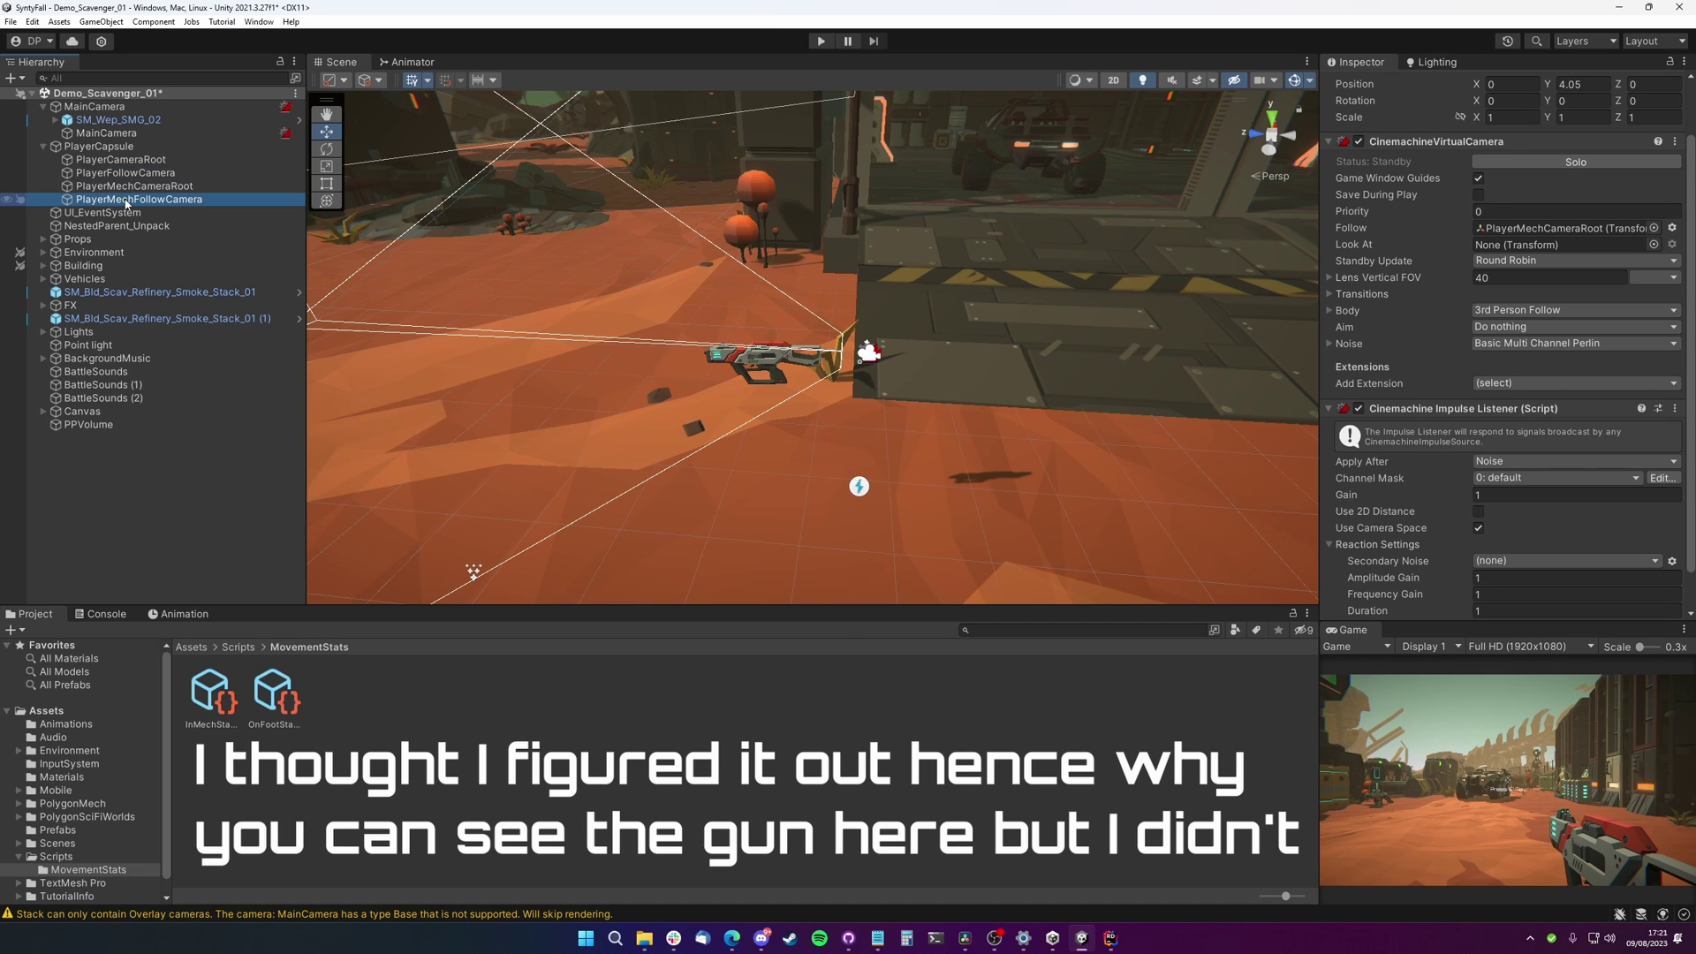
right_drag(947, 434, 361, 533)
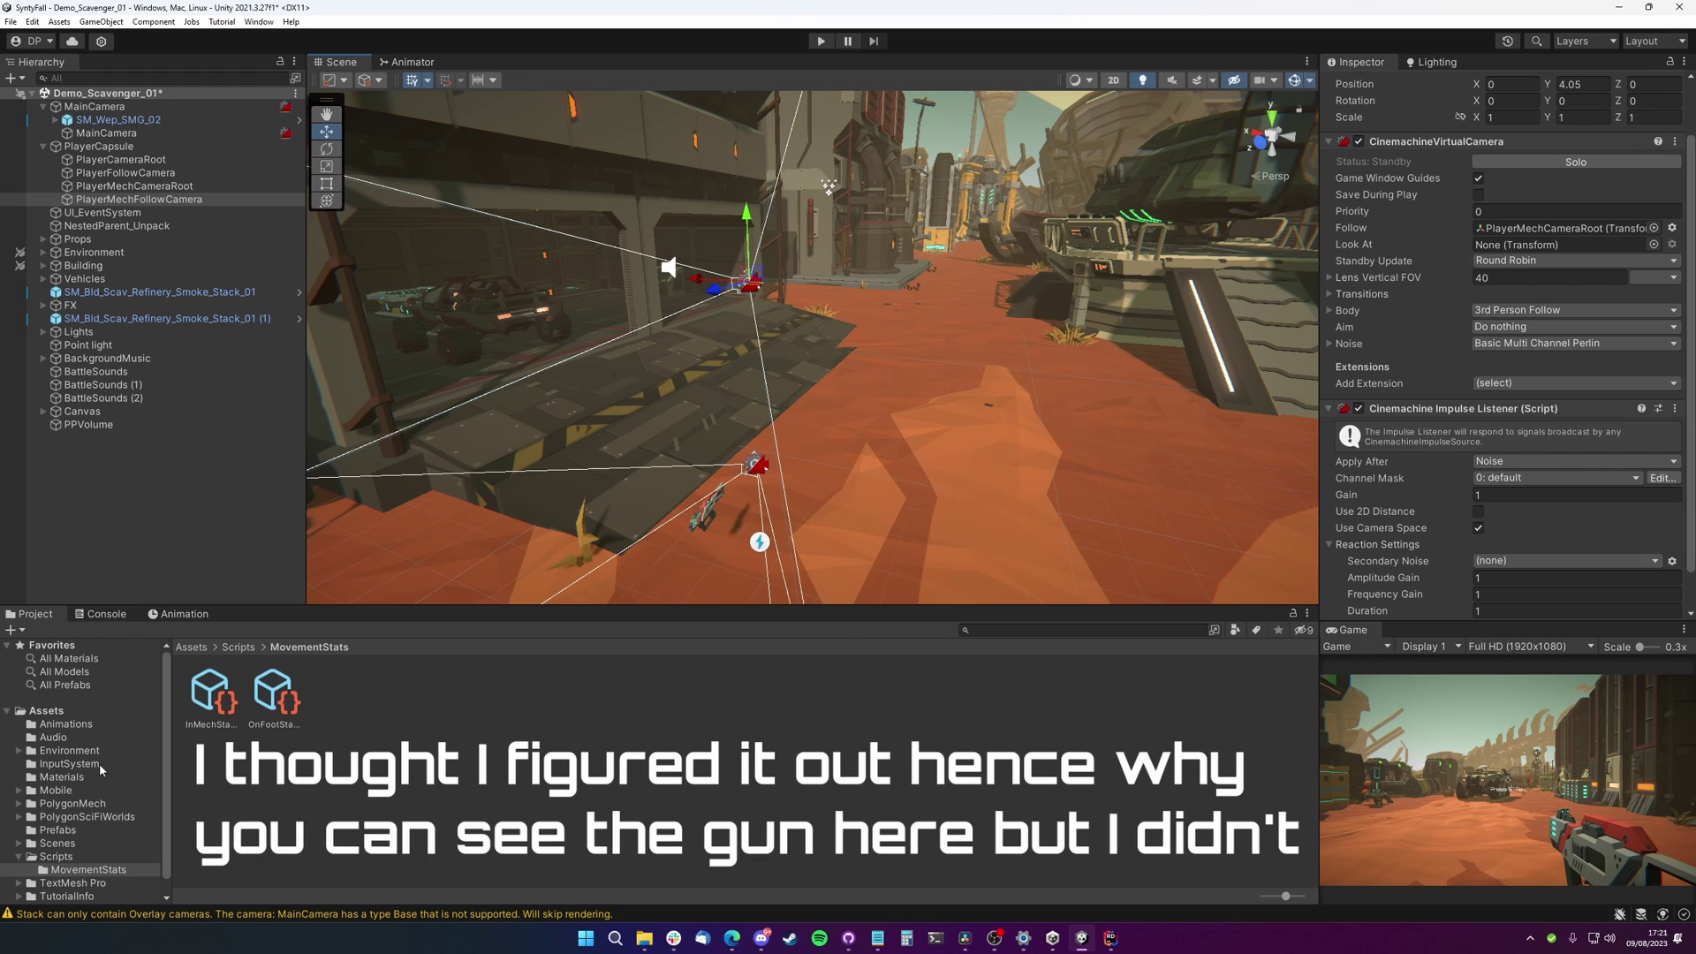
Place the MechSpawner prefab beside the player to check the mech camera's height, delete it, and reselect PlayerCapsule and PlayerMechCameraRoot
click(57, 714)
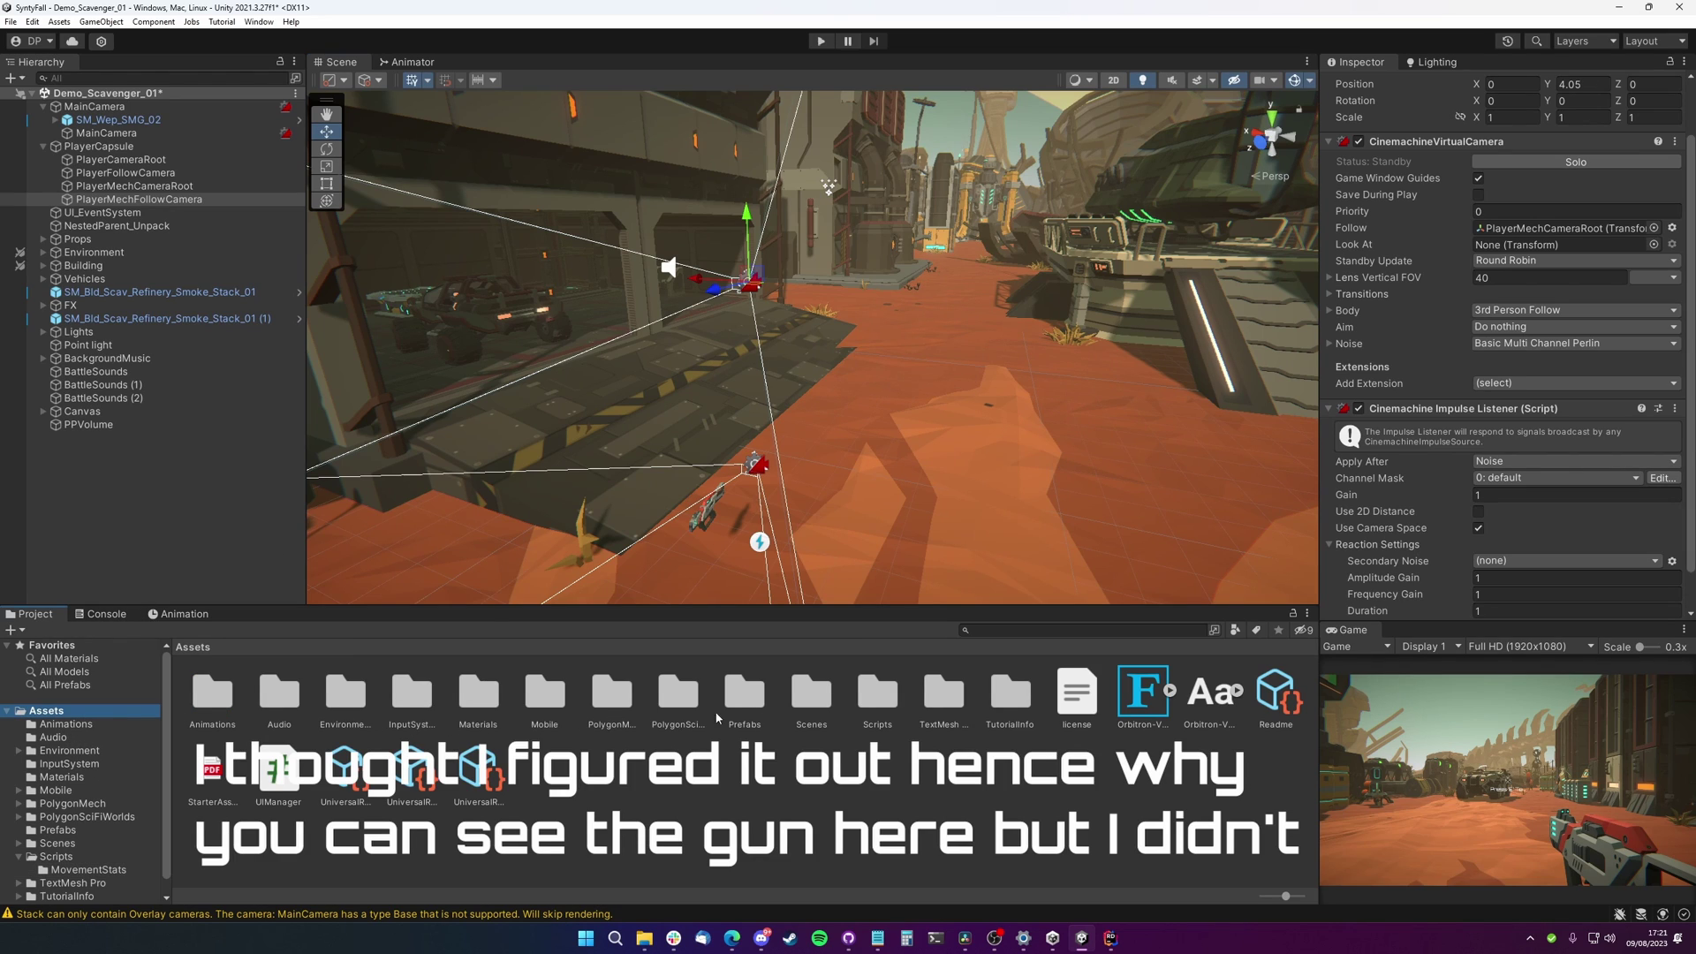
double_click(745, 707)
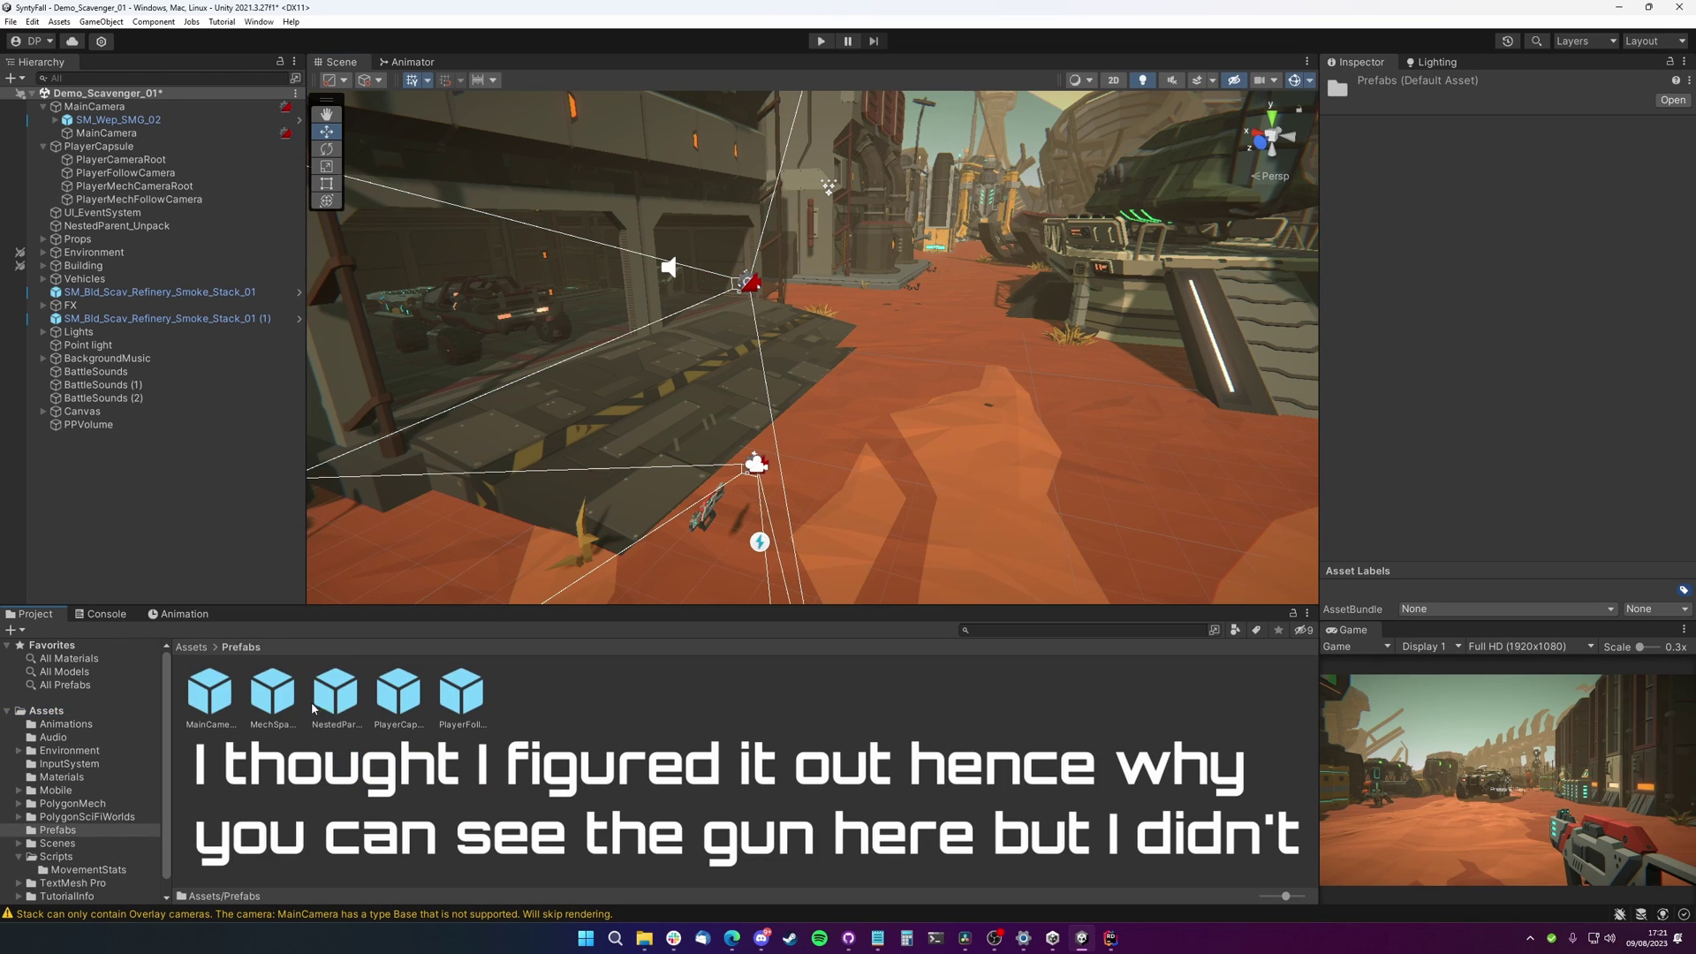
drag(313, 708, 799, 588)
right_drag(799, 565, 934, 164)
right_drag(1063, 269, 871, 445)
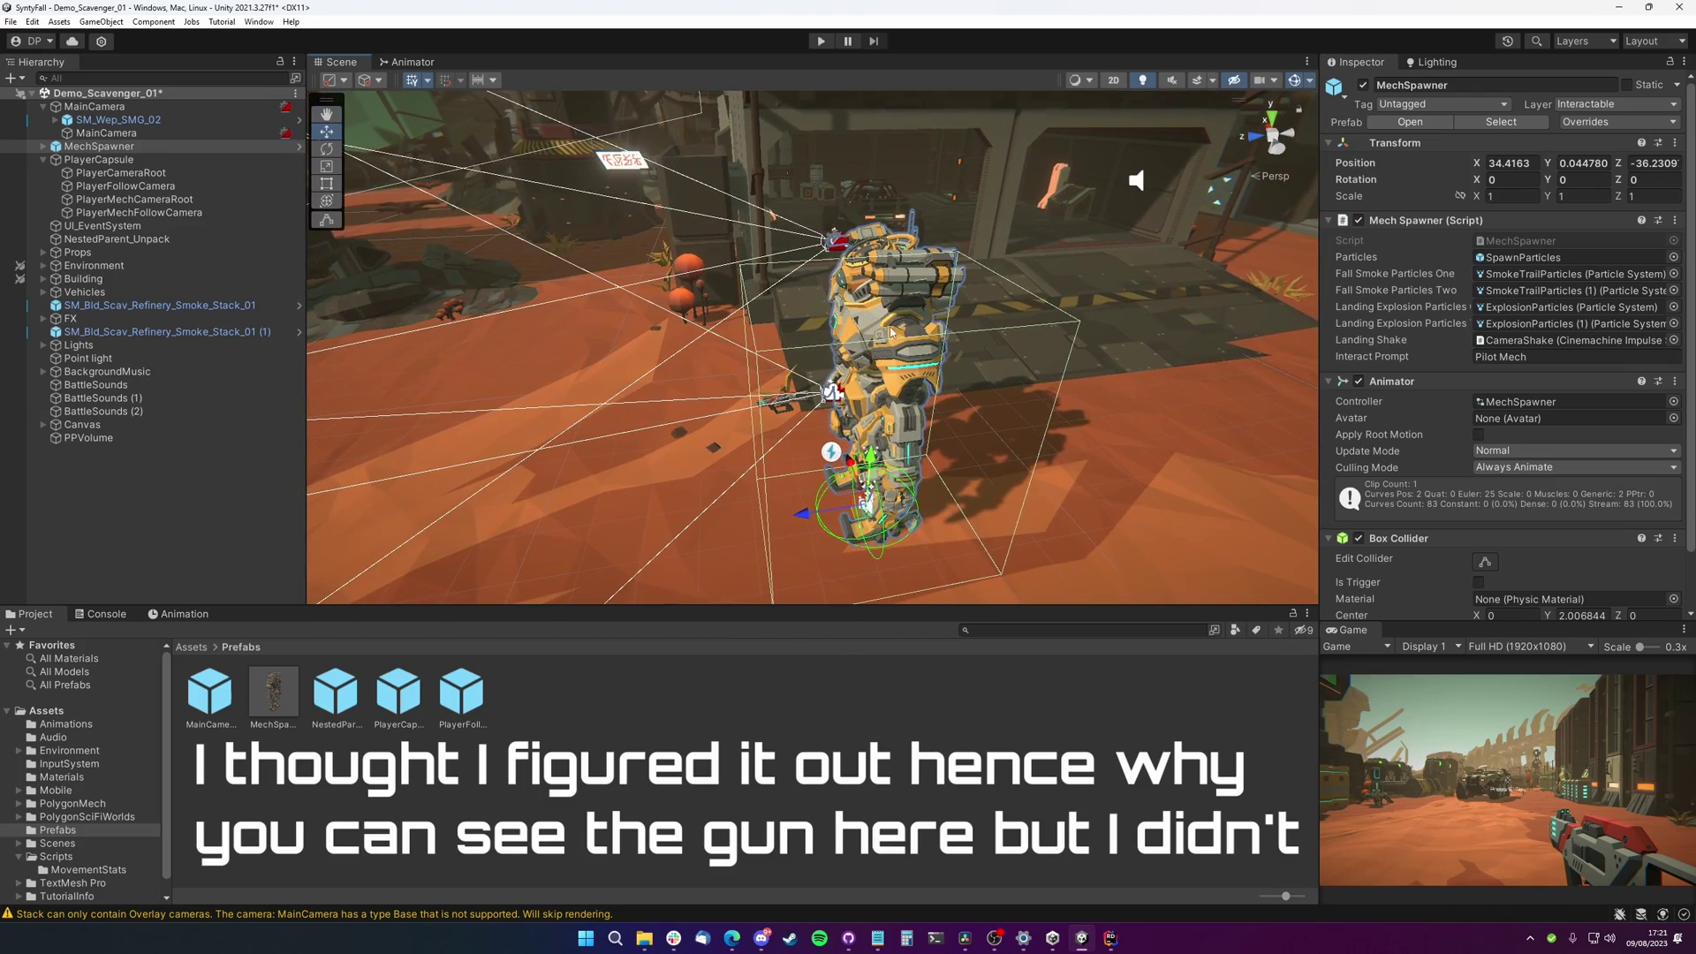
key(Delete)
click(152, 147)
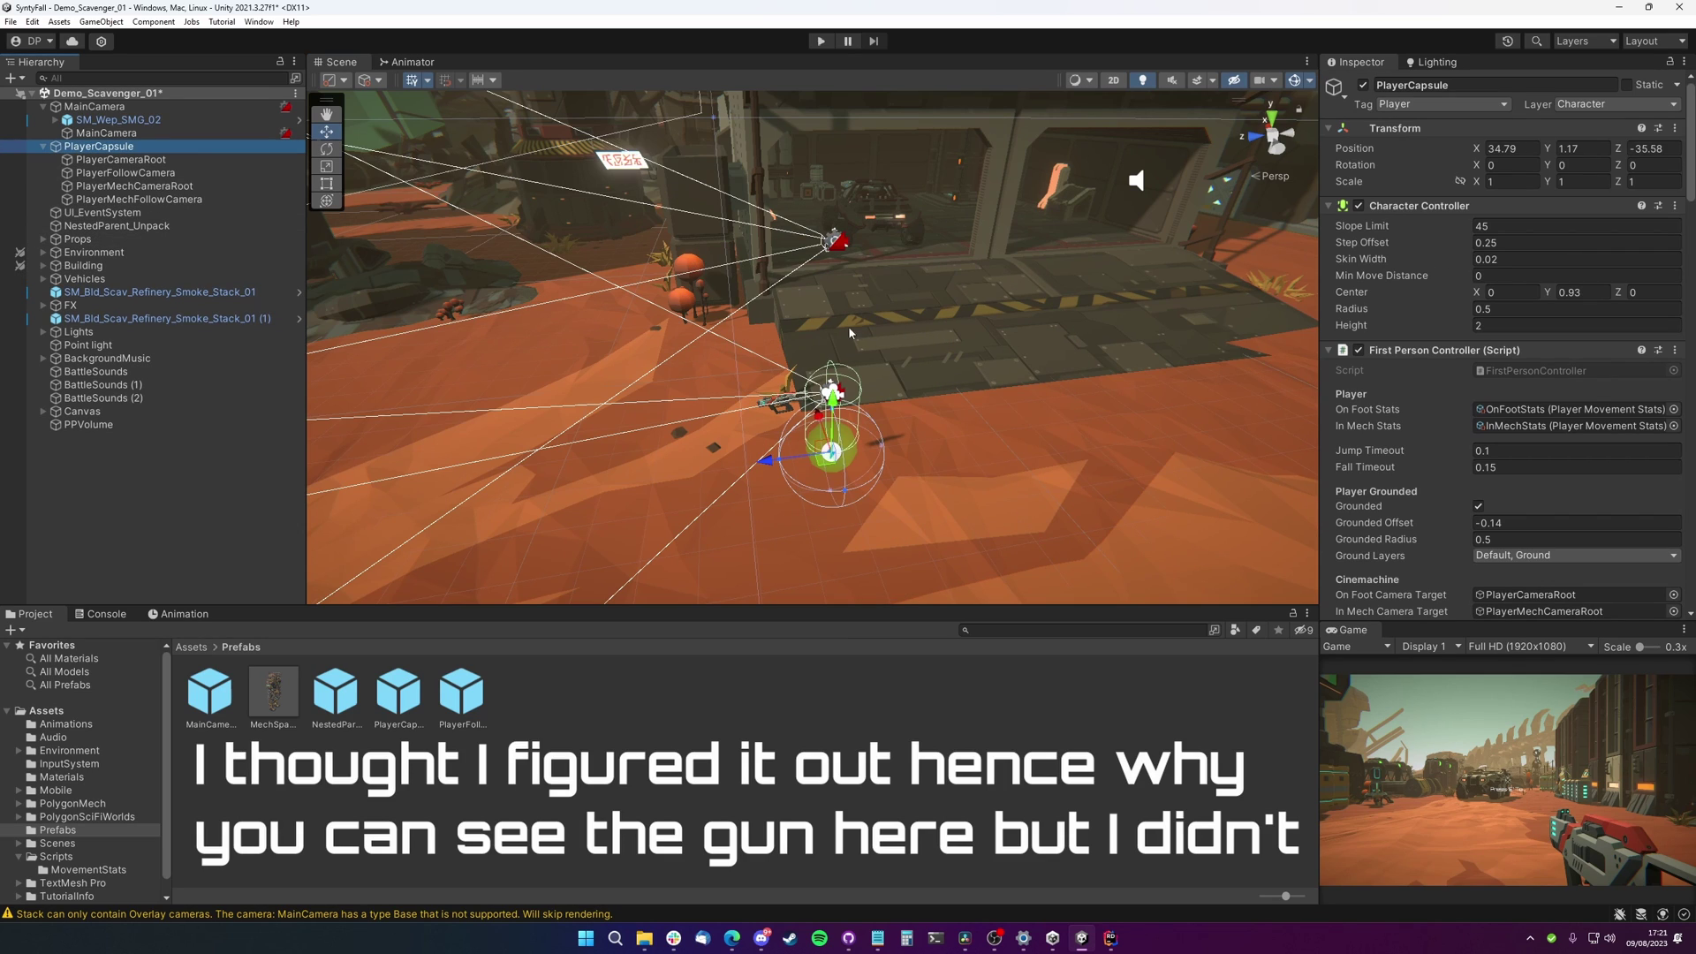
click(191, 186)
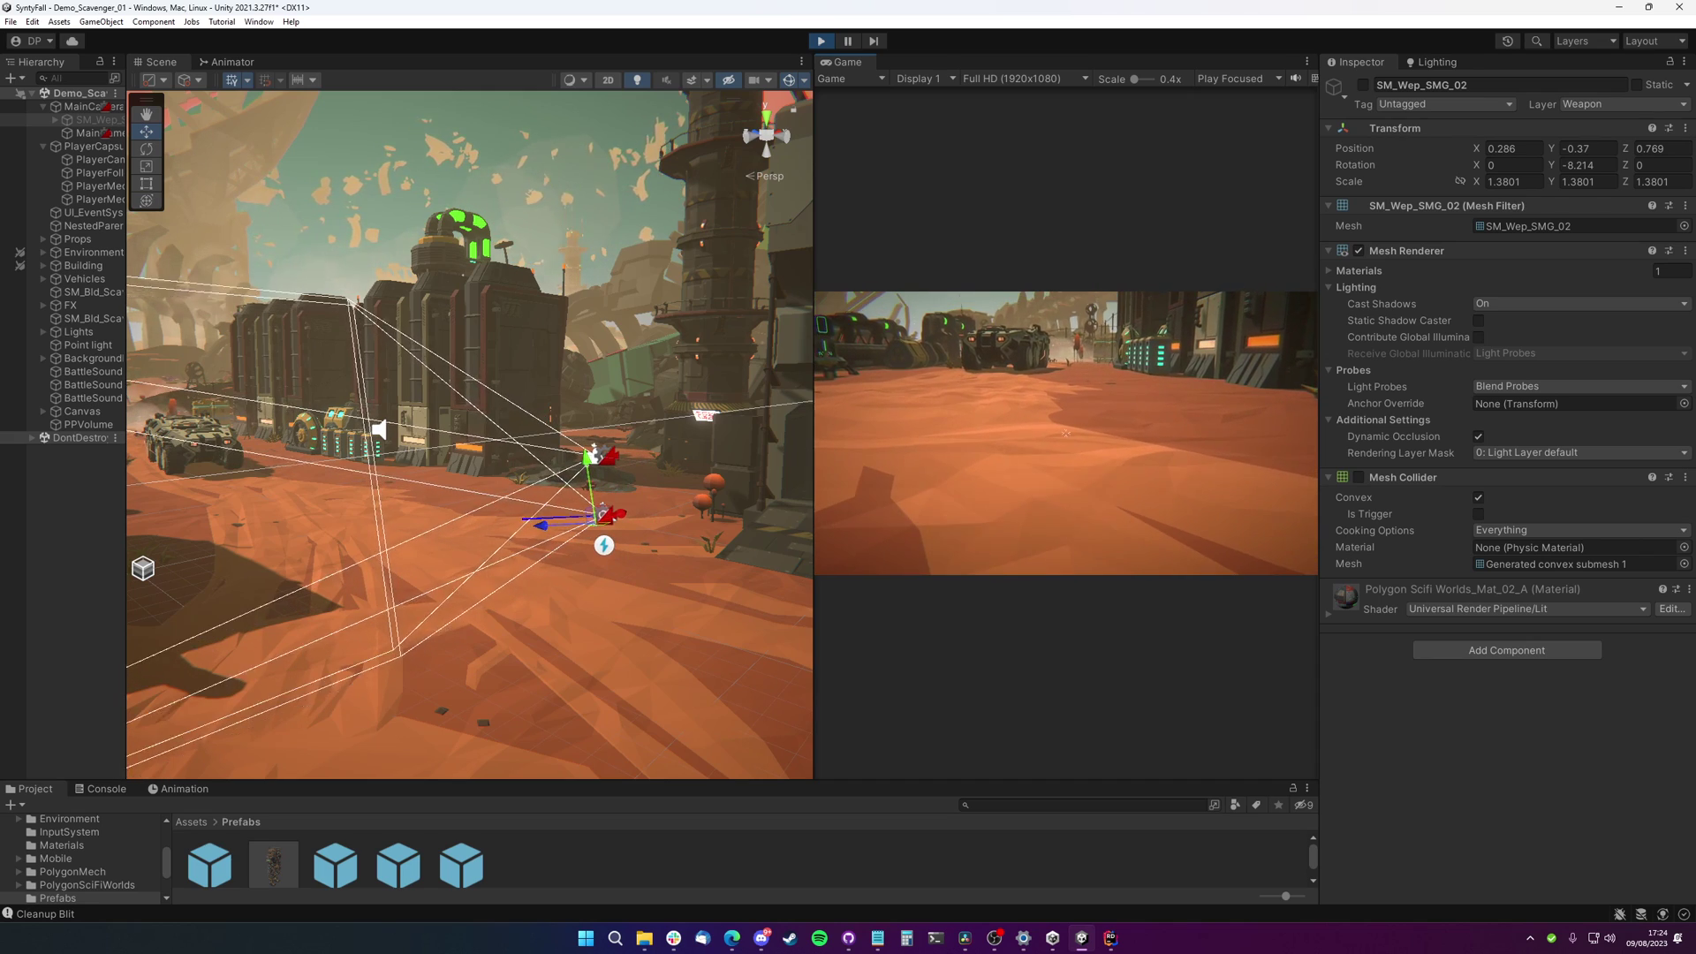
In Play mode, call in the mech, walk up to it, board it as pilot, and walk it through the level
key(v)
key(w)
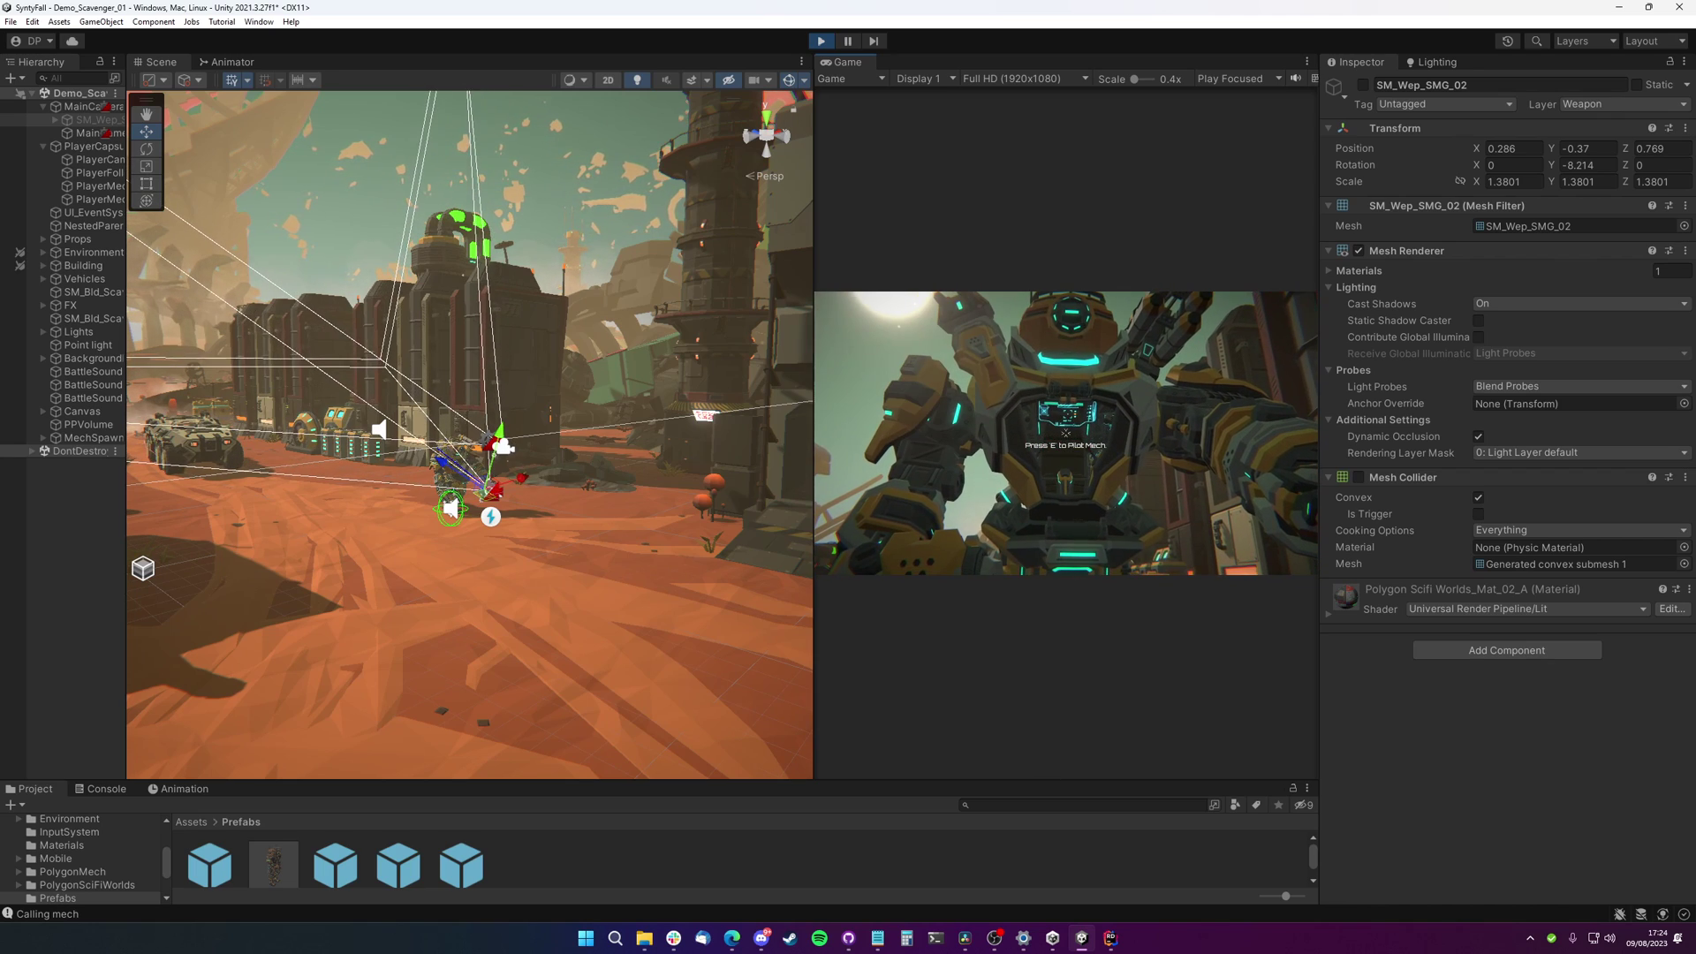
key(e)
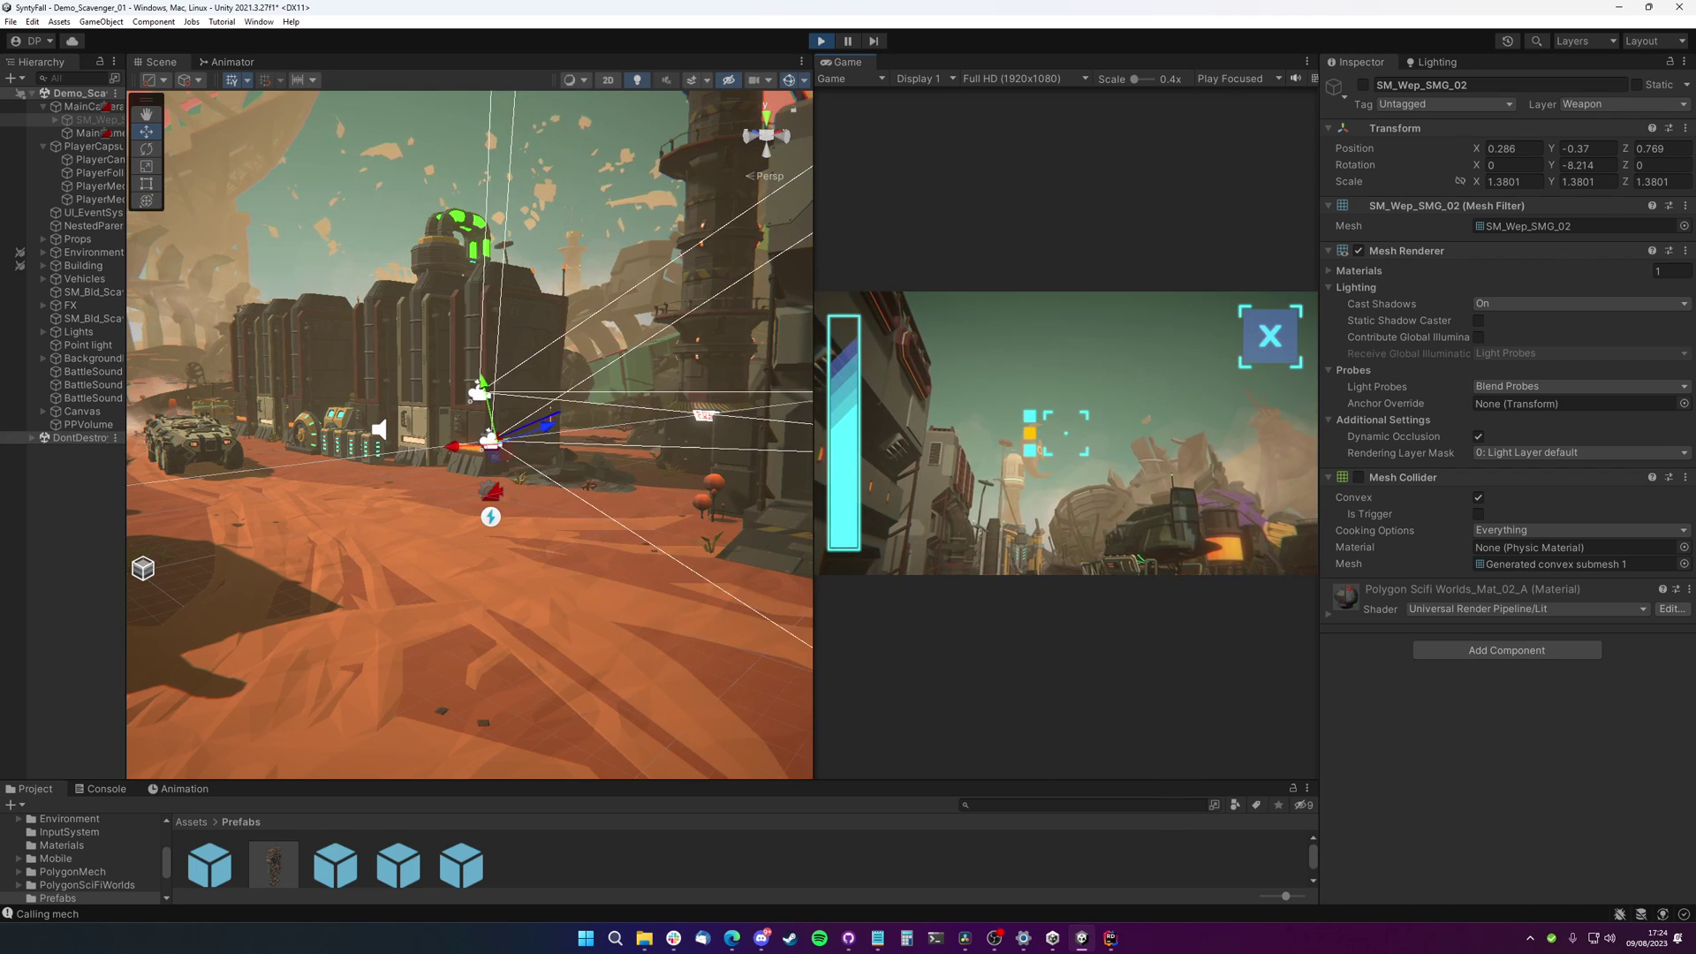
key(w)
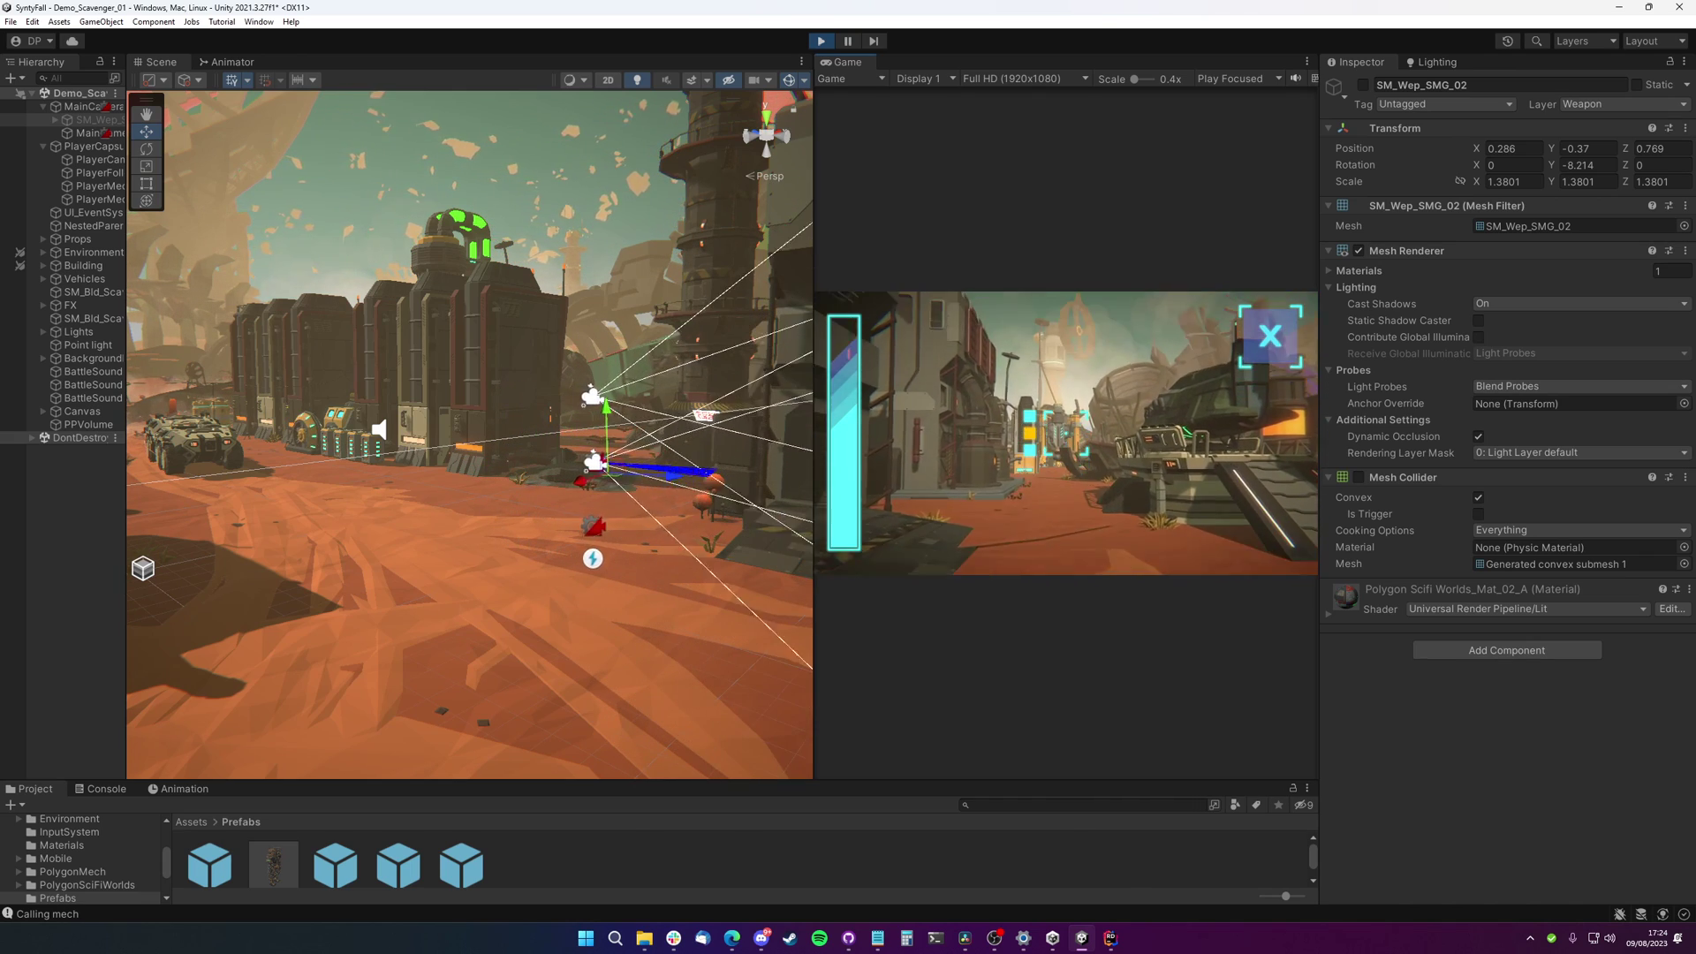
key(w)
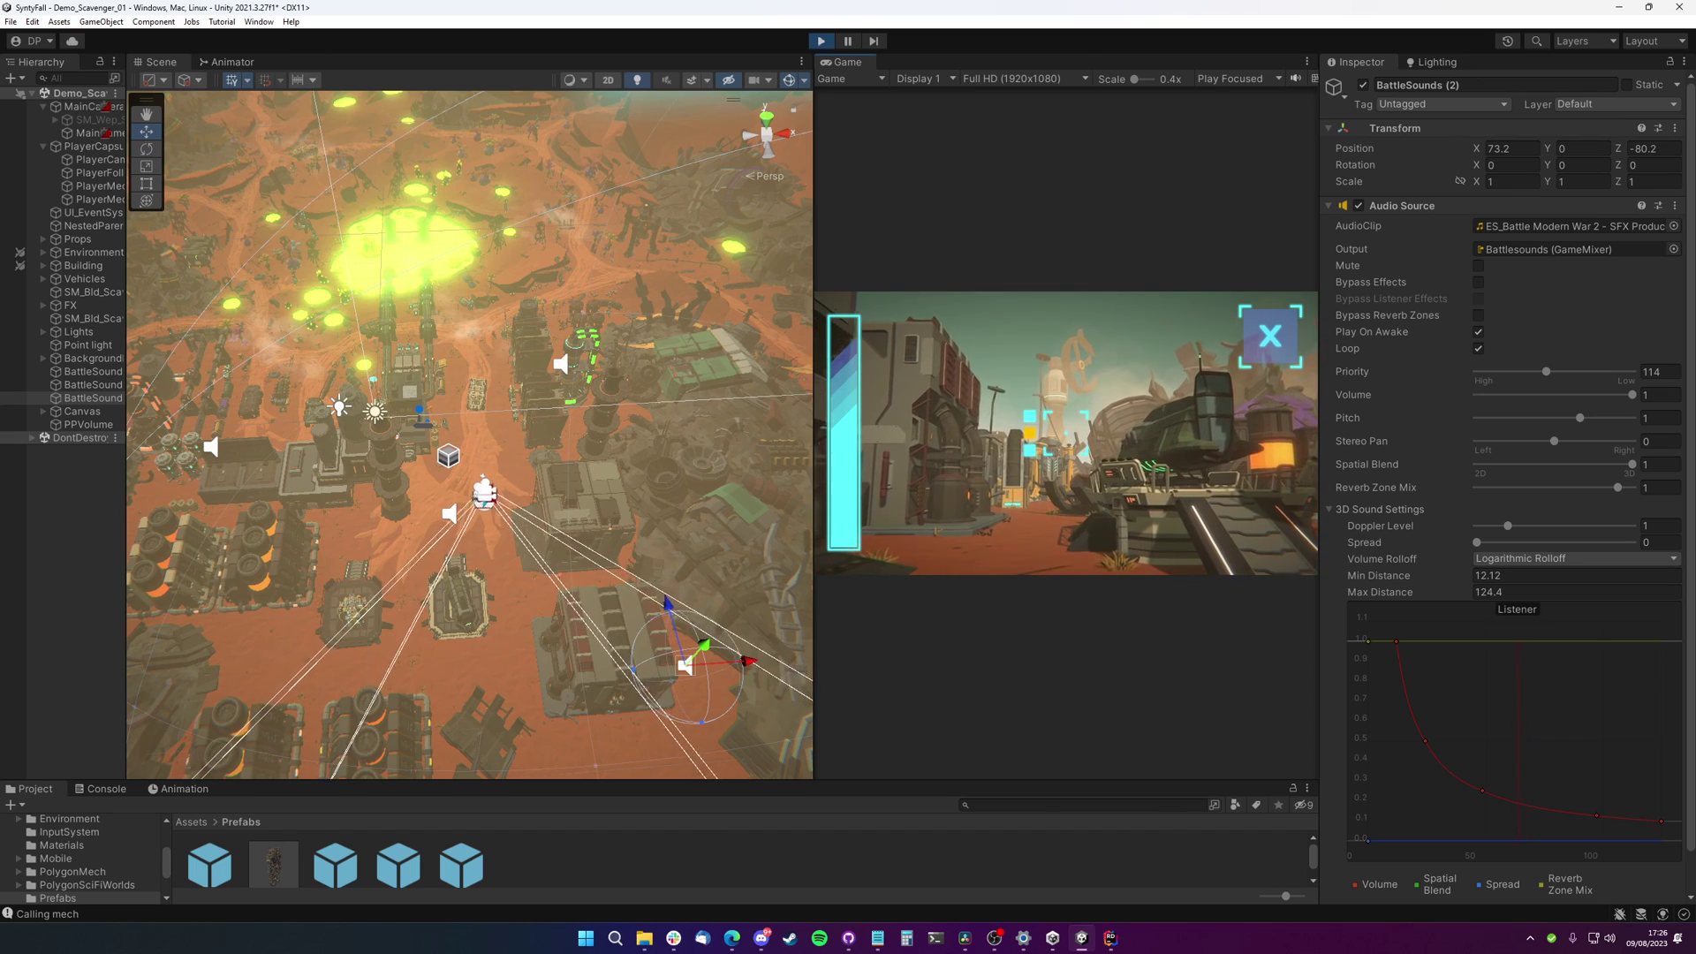
Walk the mech around the level while watching the listener position on the volume rolloff curve of BattleSounds (2)
key(w)
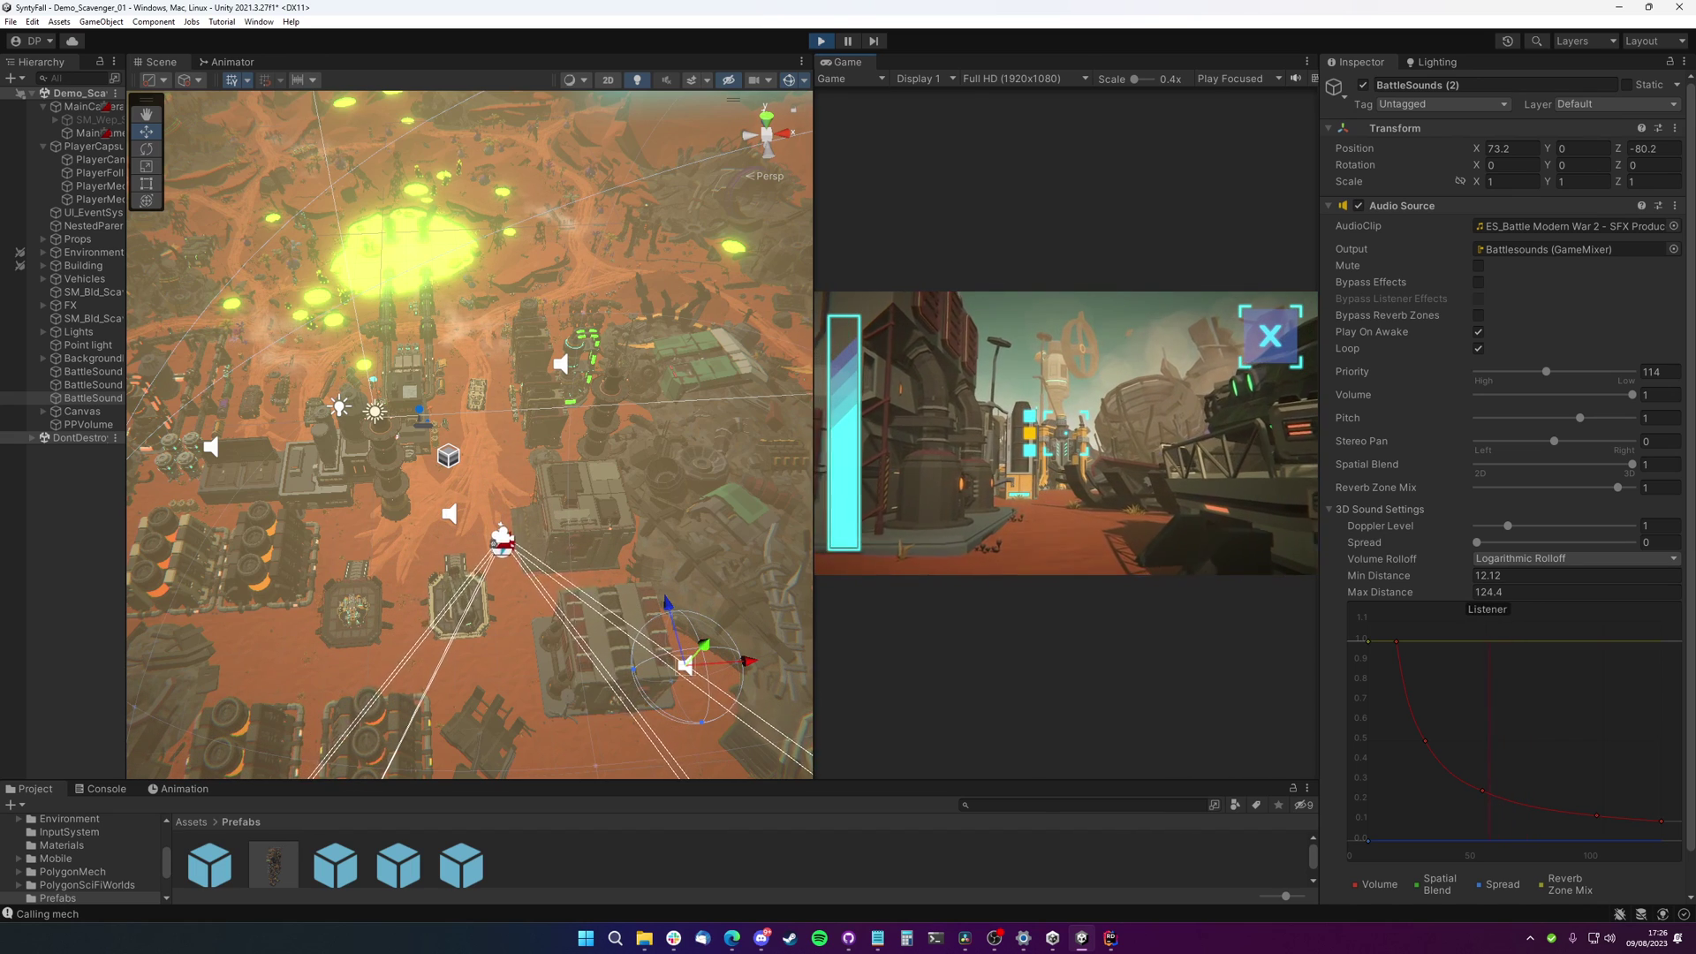
key(w)
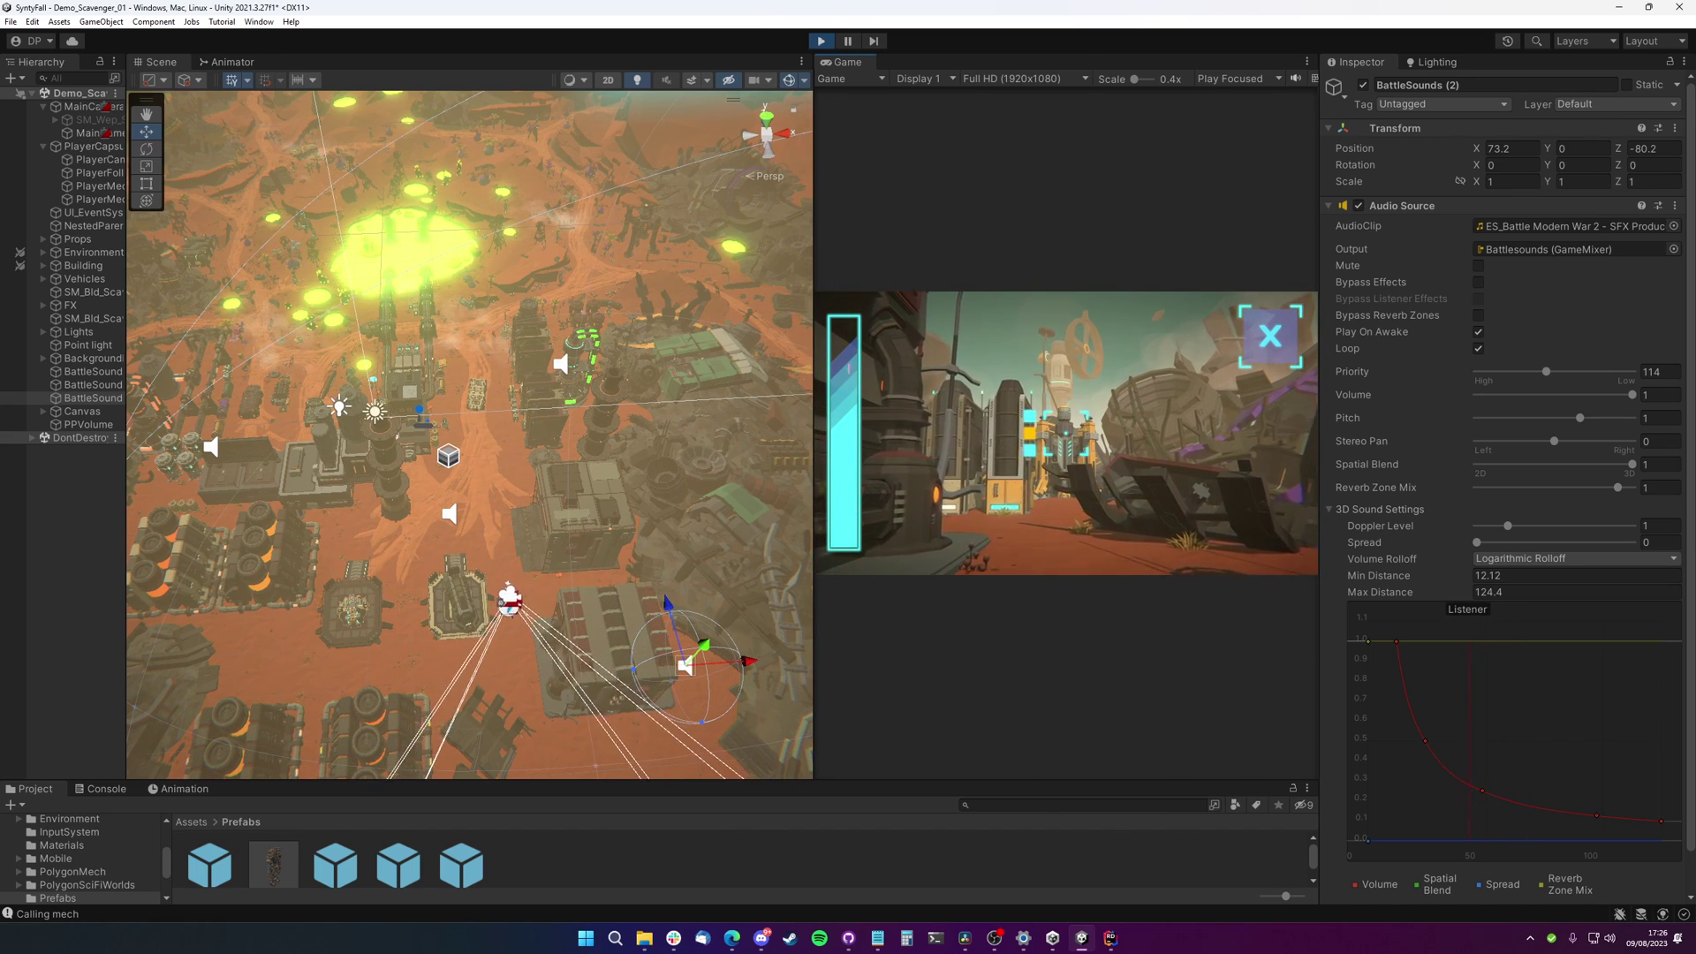
key(w)
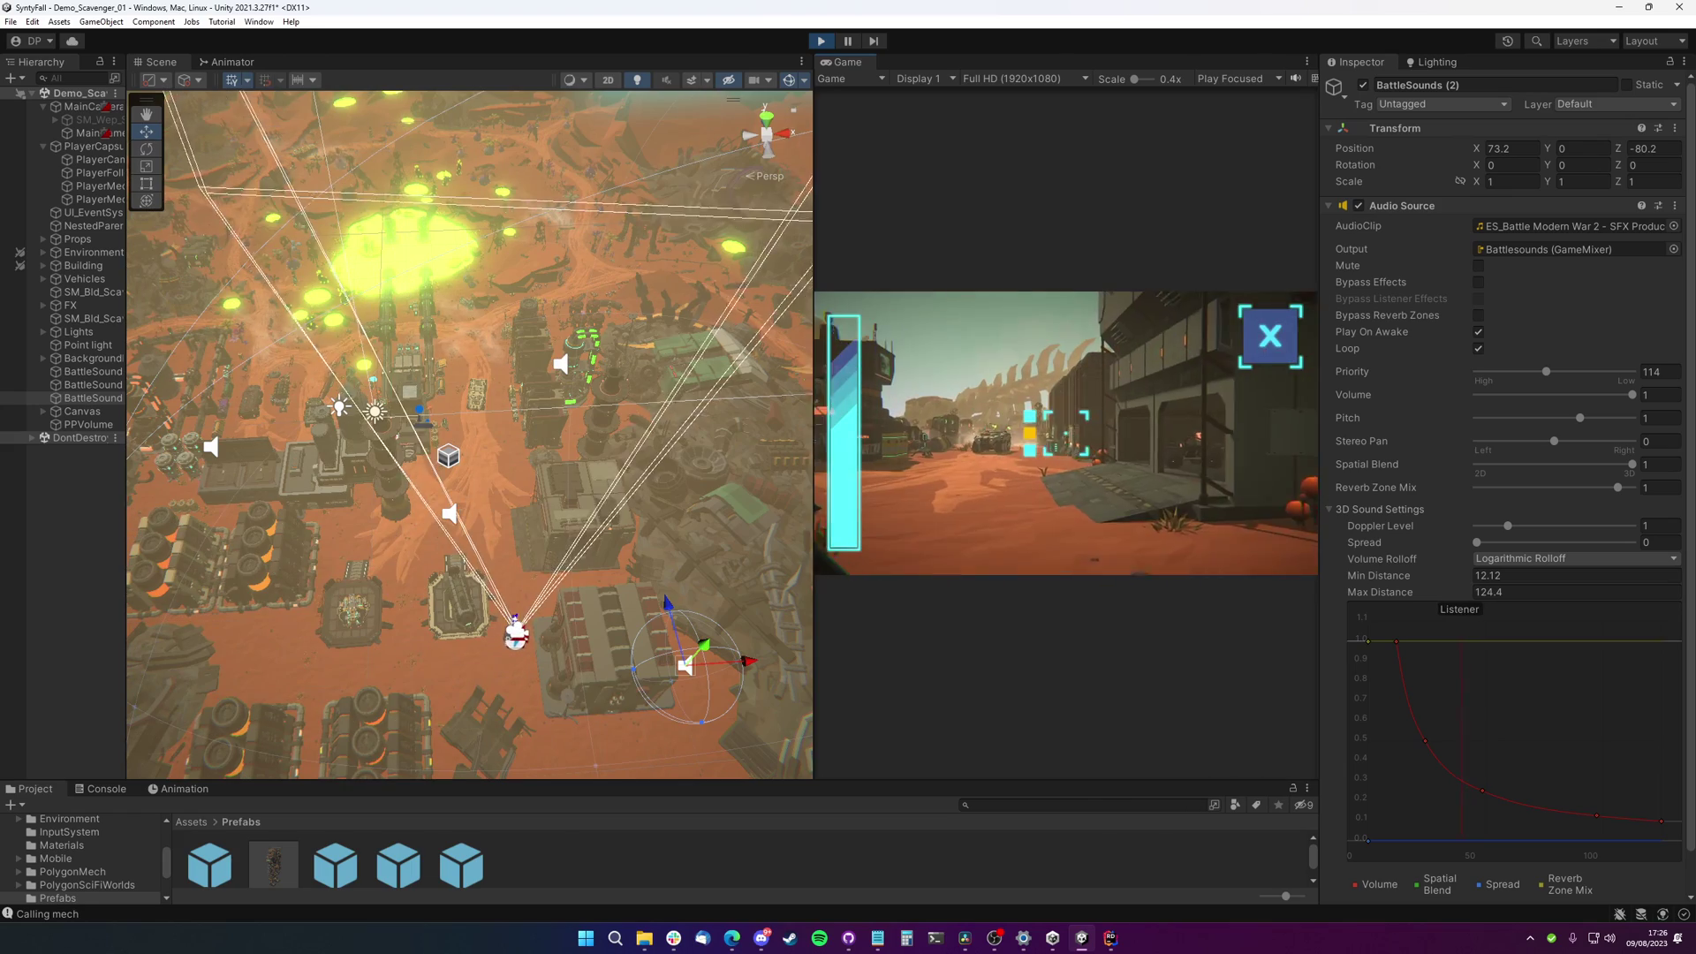
key(w)
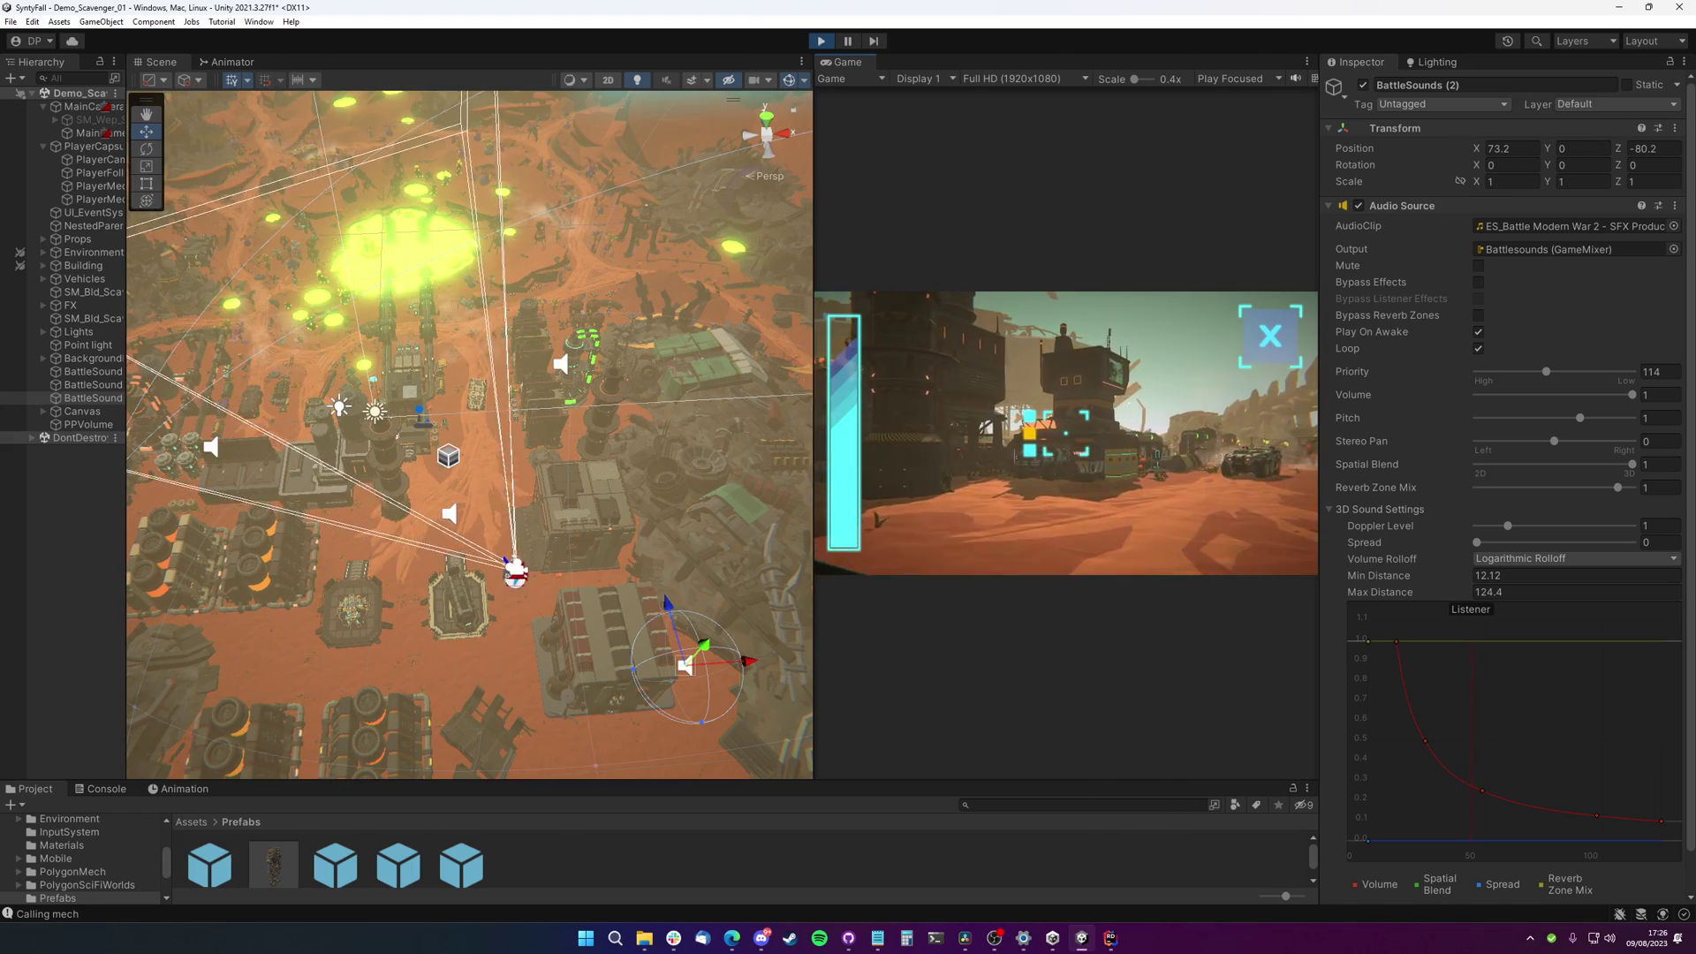
key(w)
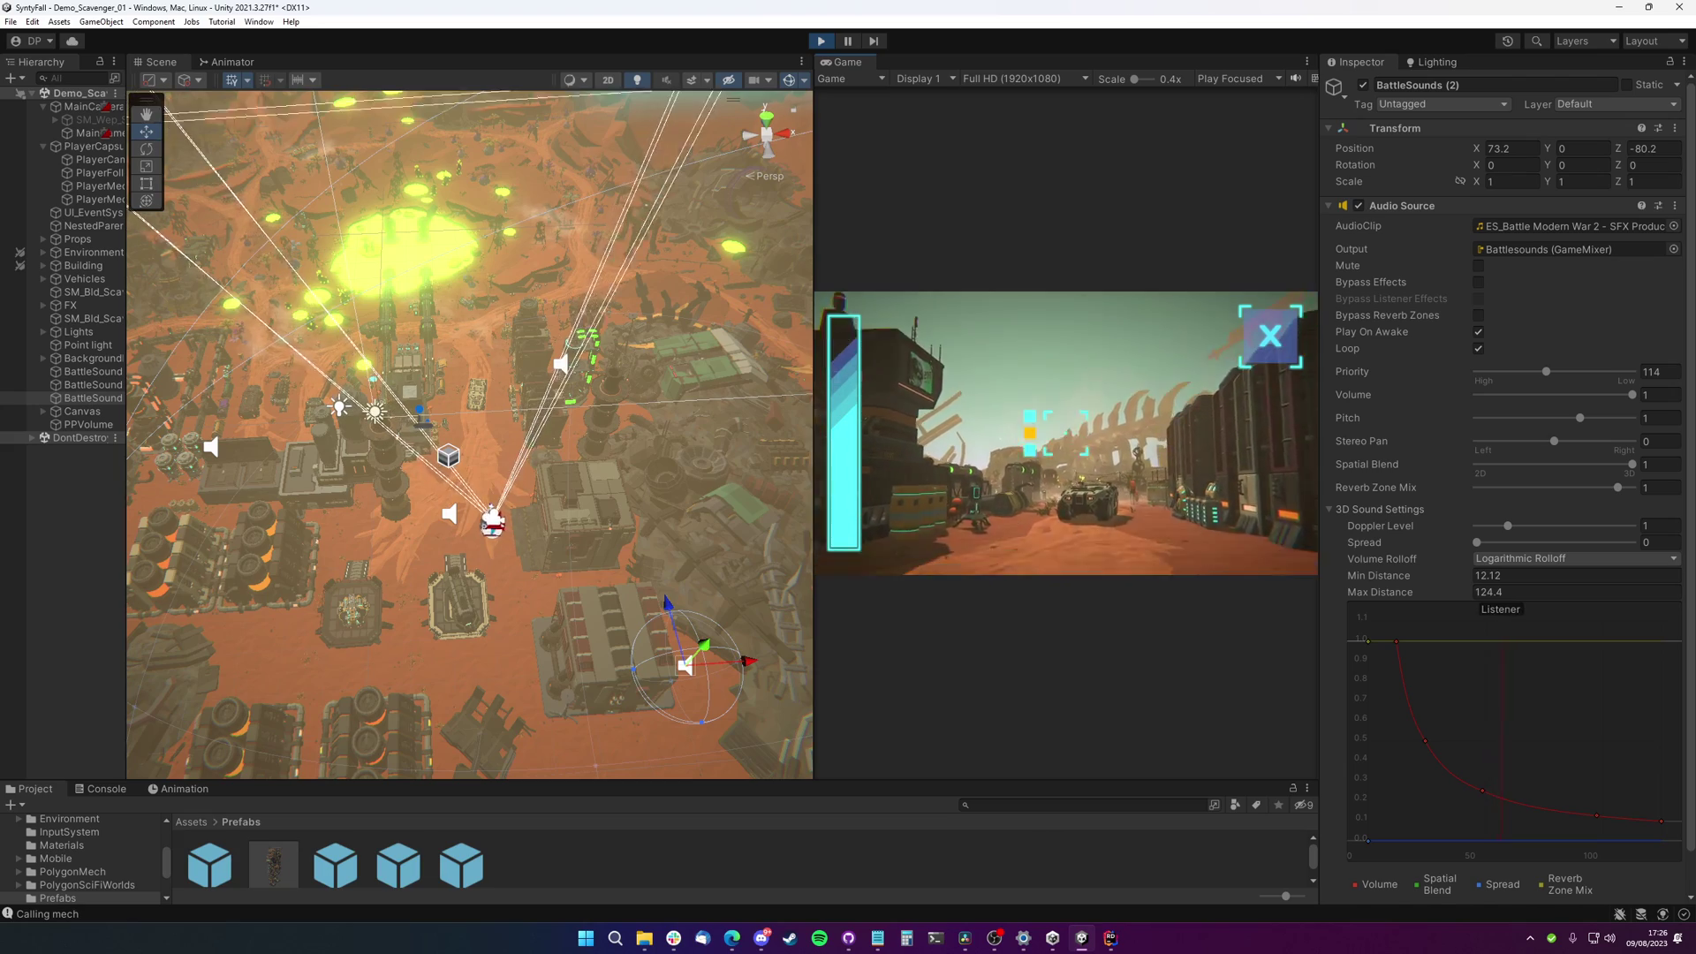
key(w)
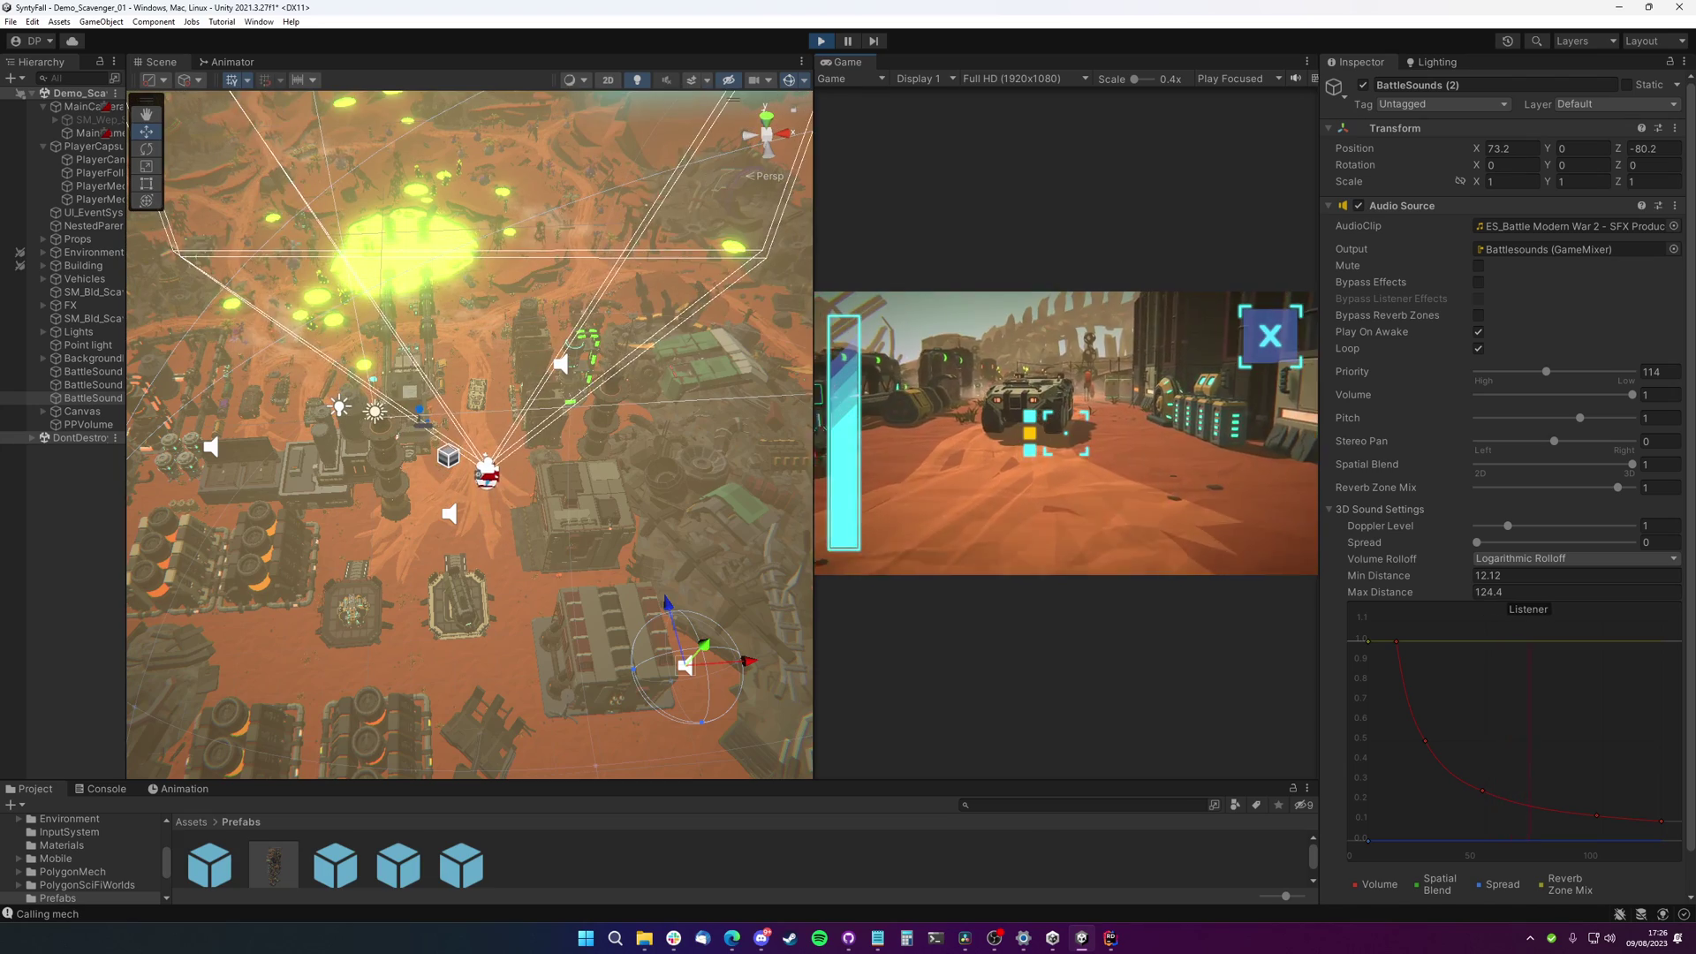
key(w)
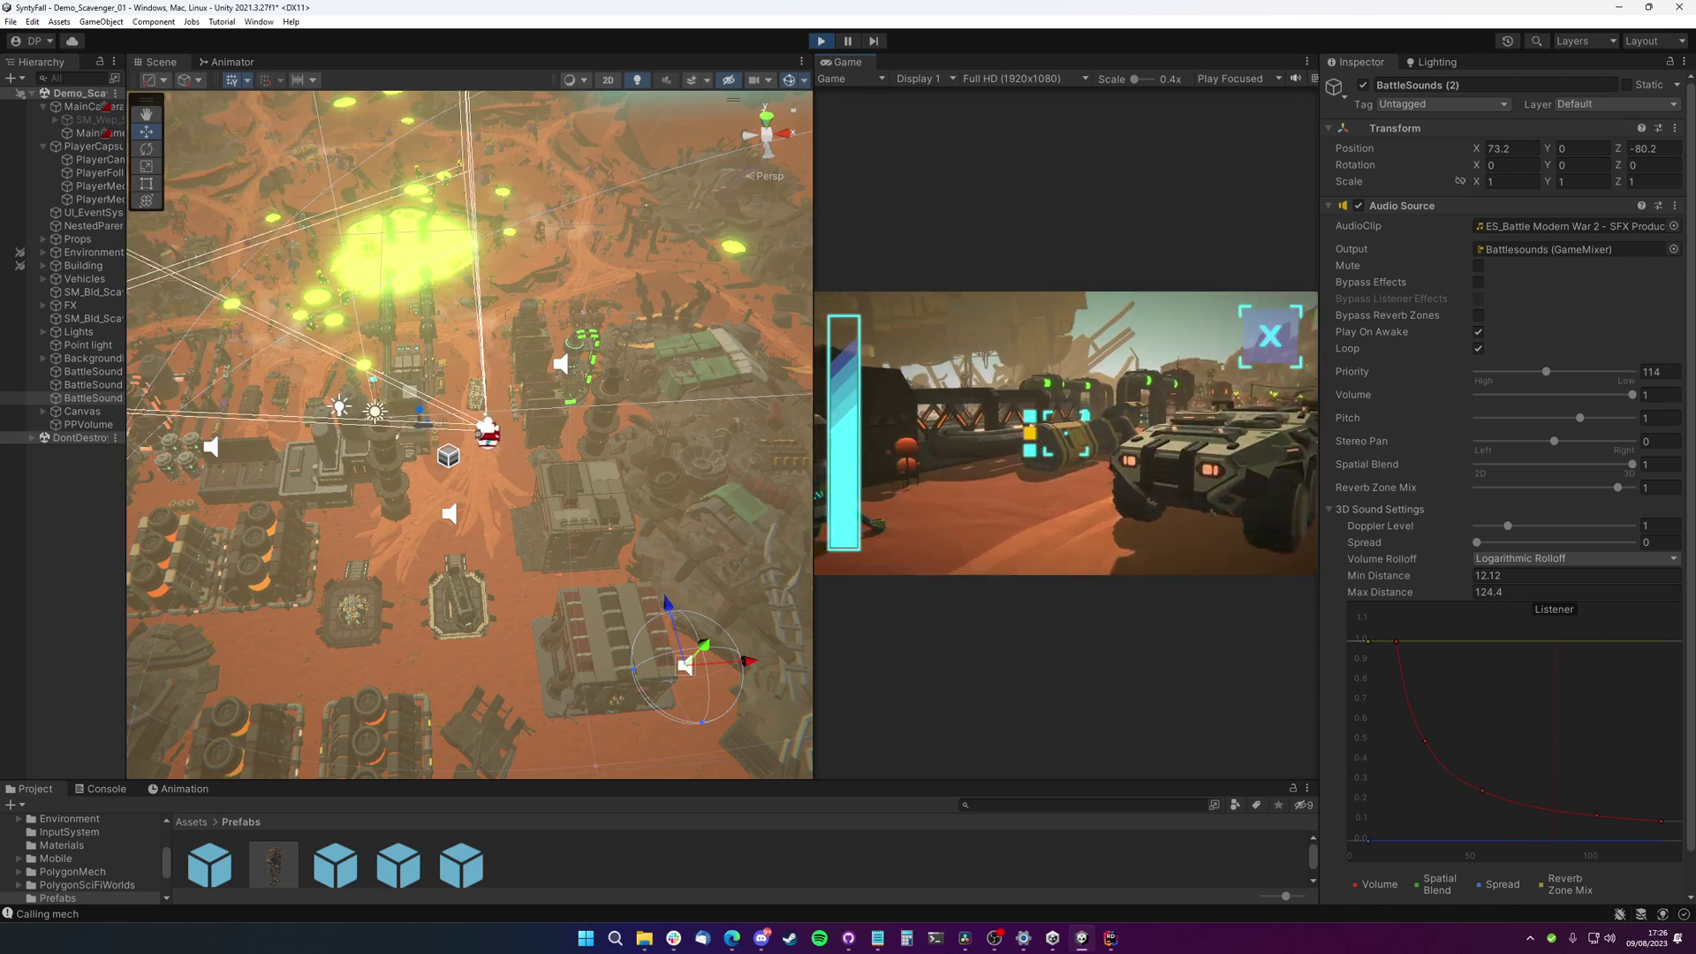